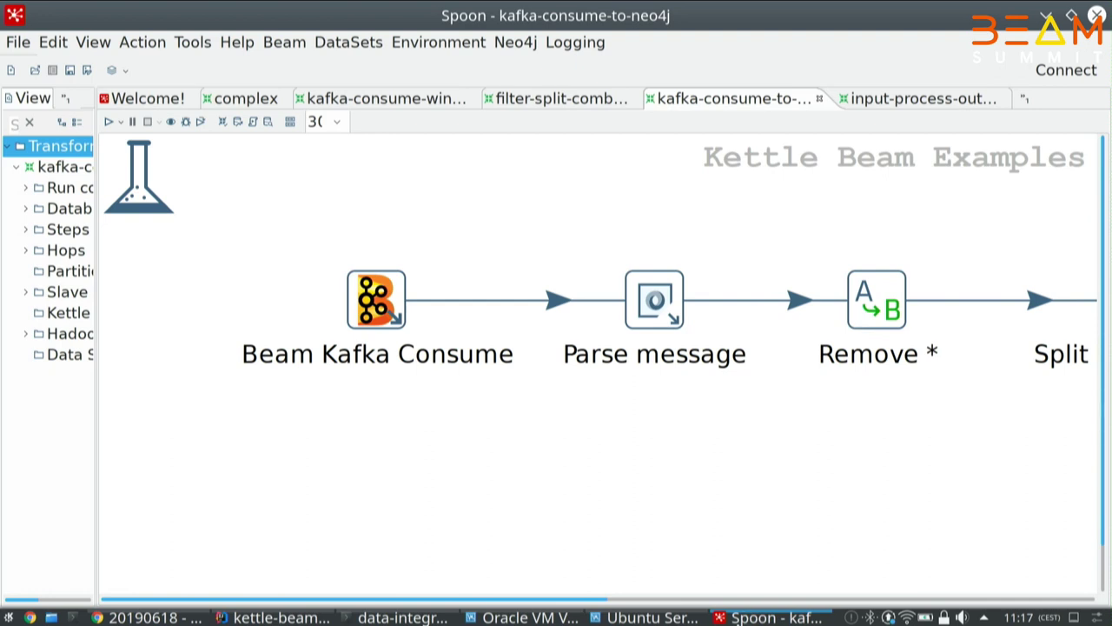
# - Zoom the canvas to 200%, widen the side panel and show the Design step categories
pyautogui.click(336, 124)
pyautogui.click(335, 149)
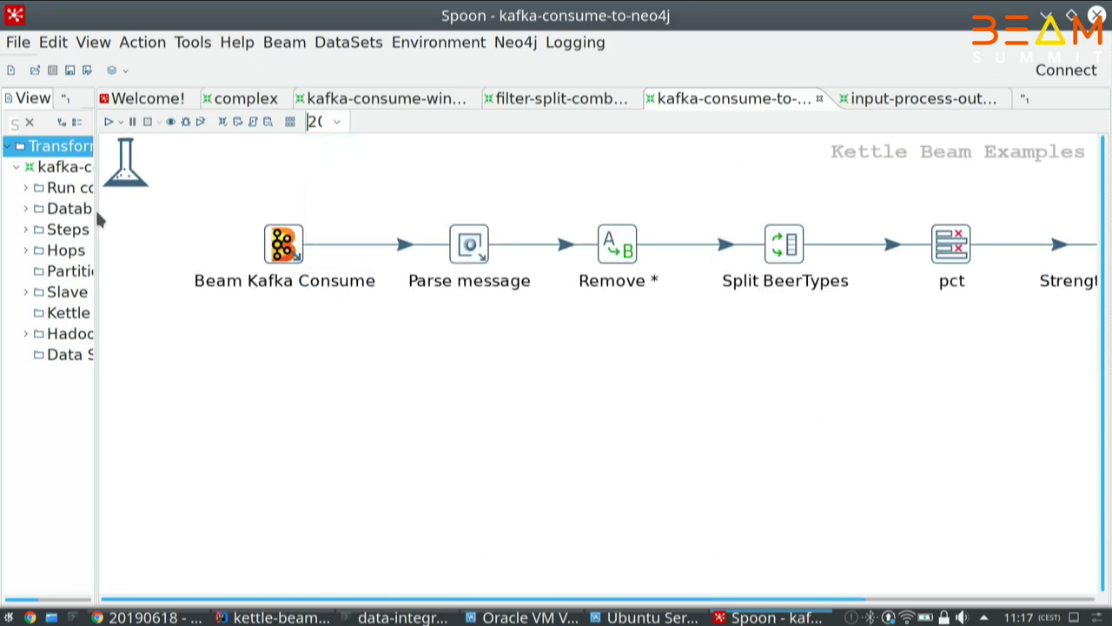
pyautogui.moveTo(95, 212); pyautogui.dragTo(184, 208)
pyautogui.click(83, 99)
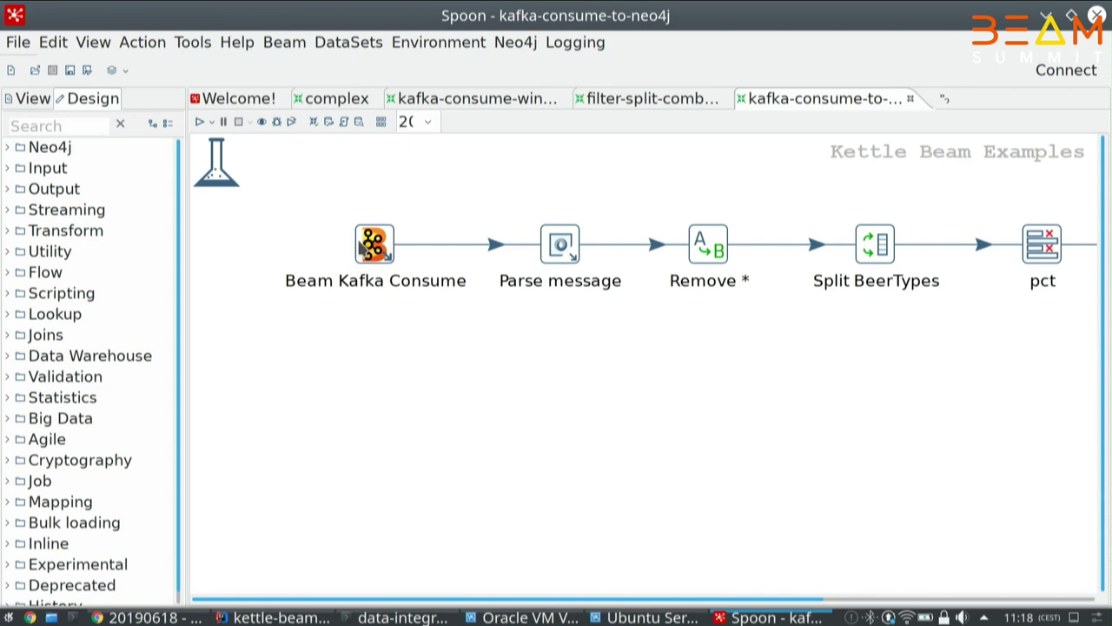
pyautogui.moveTo(374, 245)
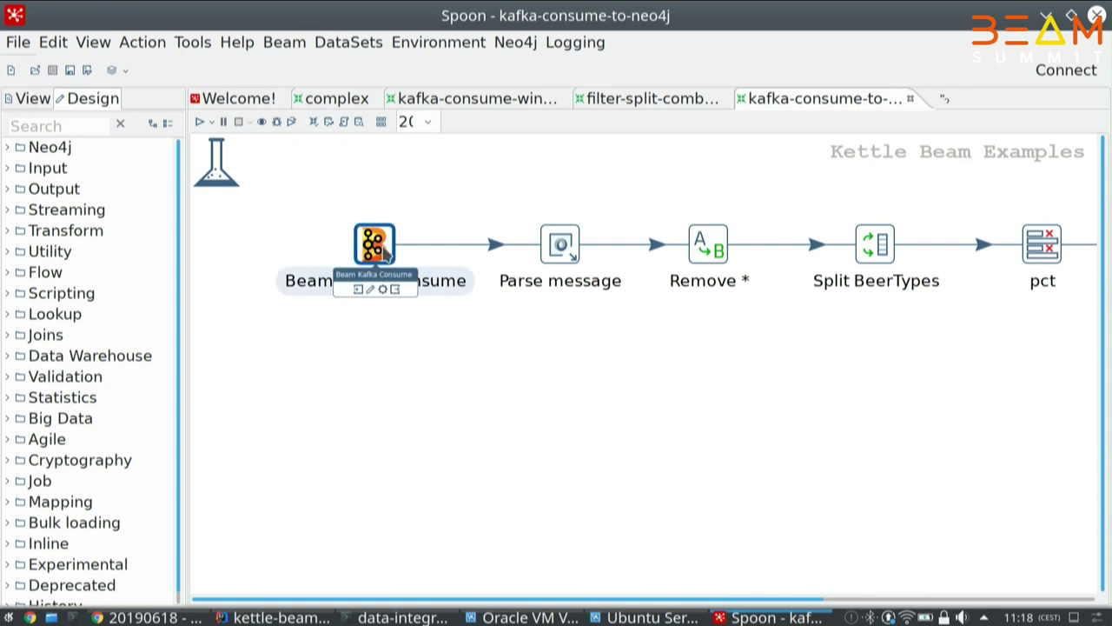
# - Review the Beam Kafka Consume bootstrap server, topic and output field names, then cancel
pyautogui.doubleClick(373, 245)
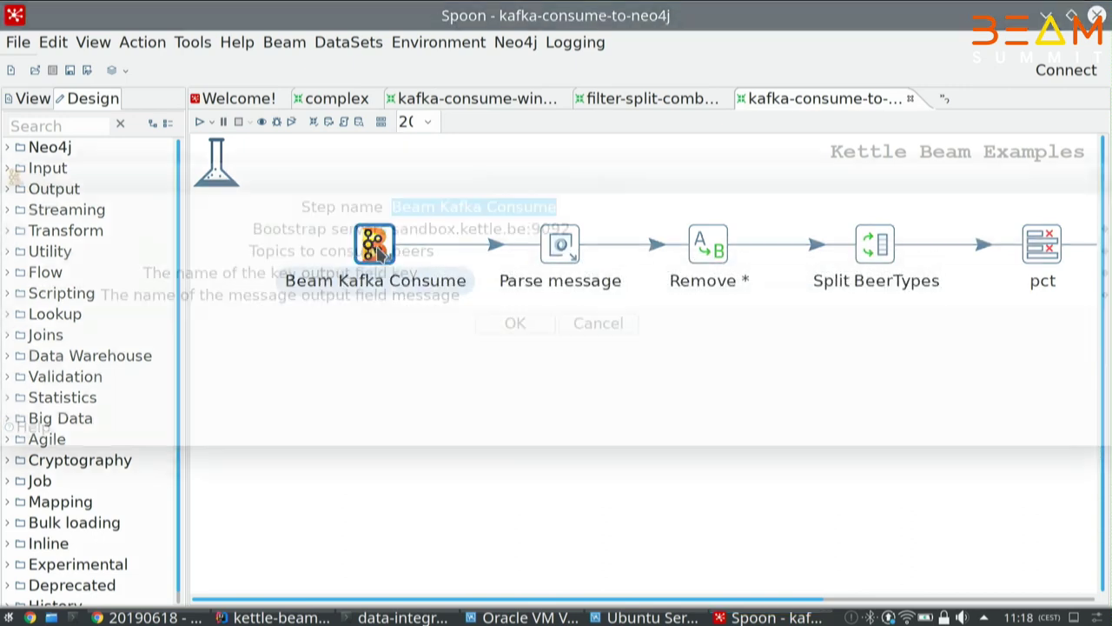
pyautogui.moveTo(577, 230); pyautogui.dragTo(391, 217)
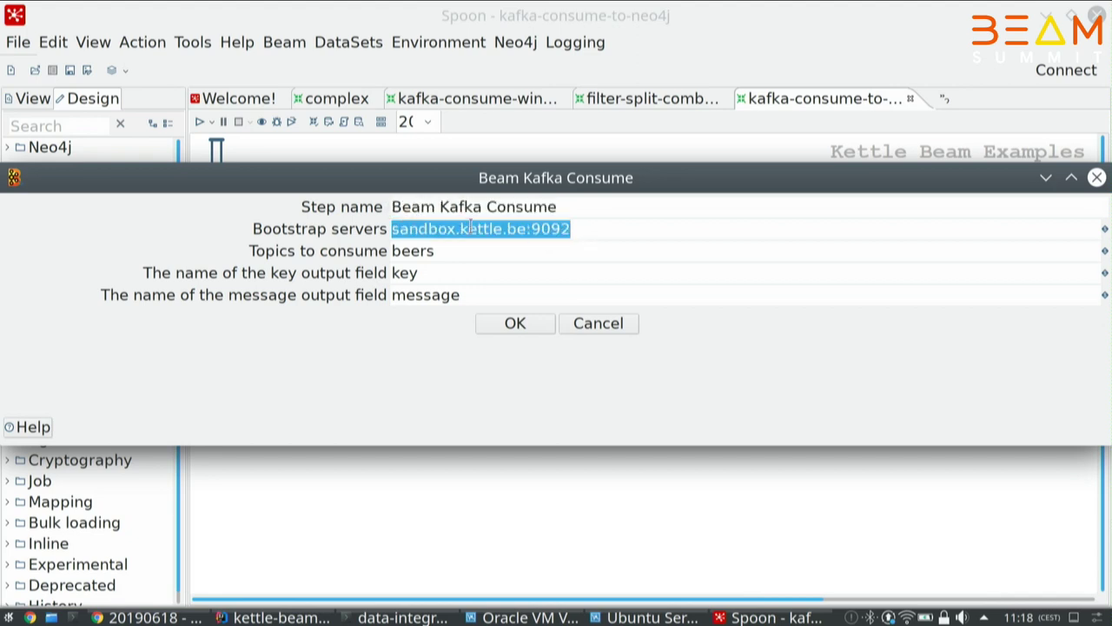
pyautogui.click(504, 258)
pyautogui.click(468, 272)
pyautogui.click(470, 296)
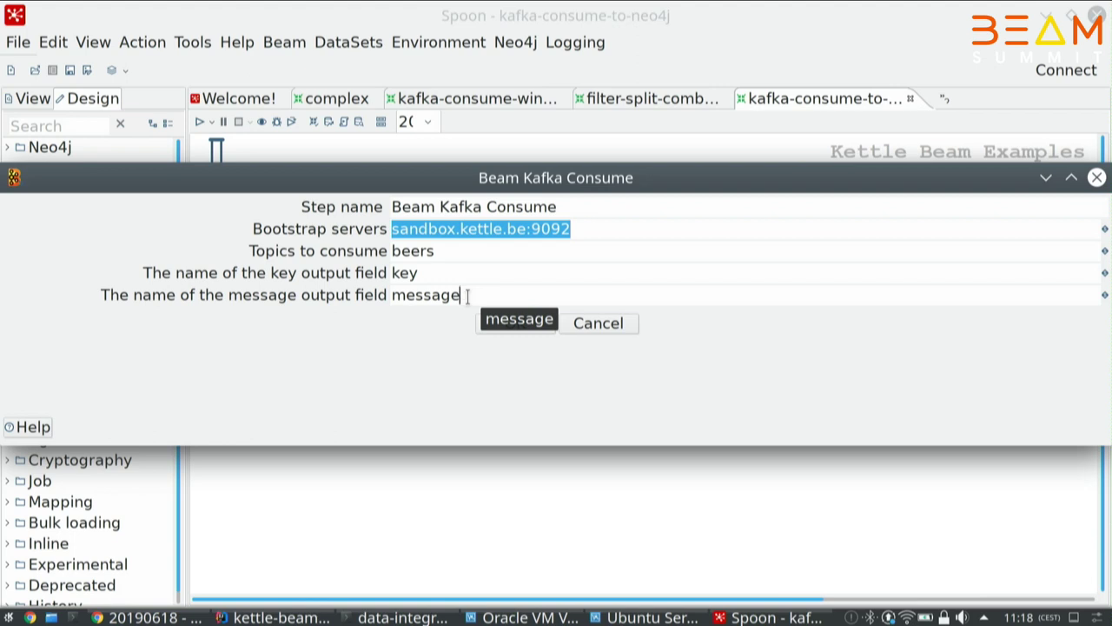
pyautogui.click(623, 329)
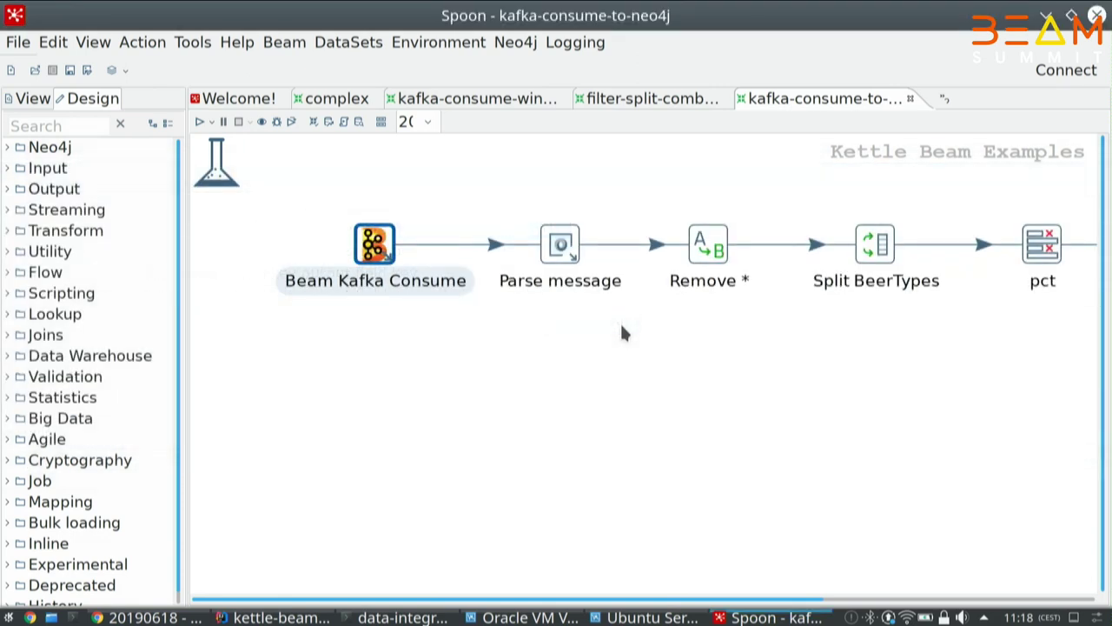
# - Inspect the Parse message step's extracted JSON fields and close it unchanged
pyautogui.doubleClick(562, 250)
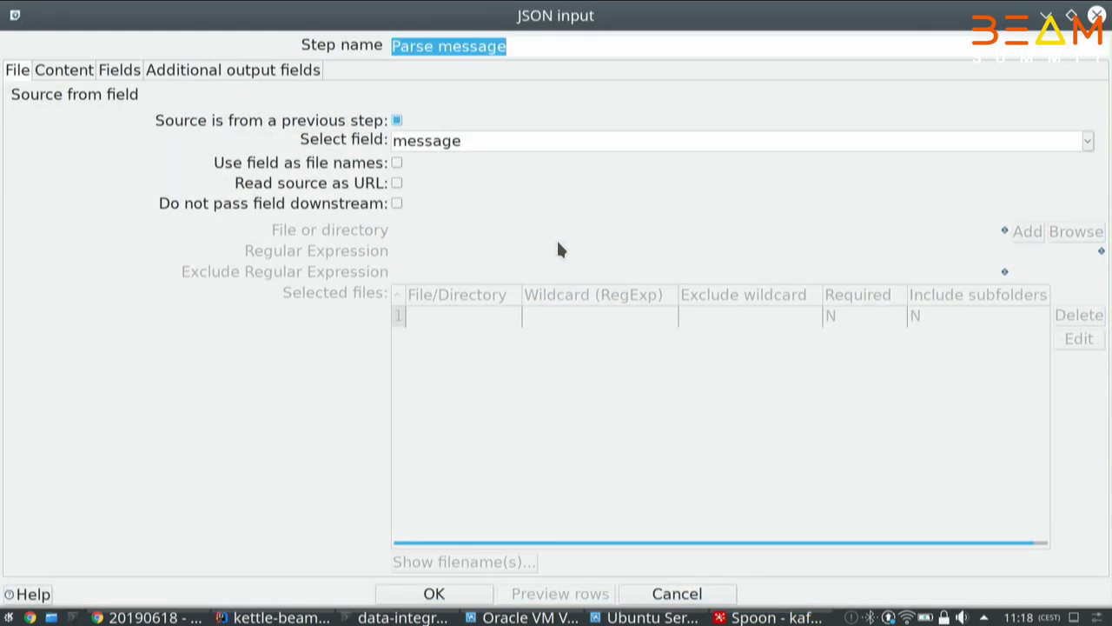
pyautogui.press('Tab')
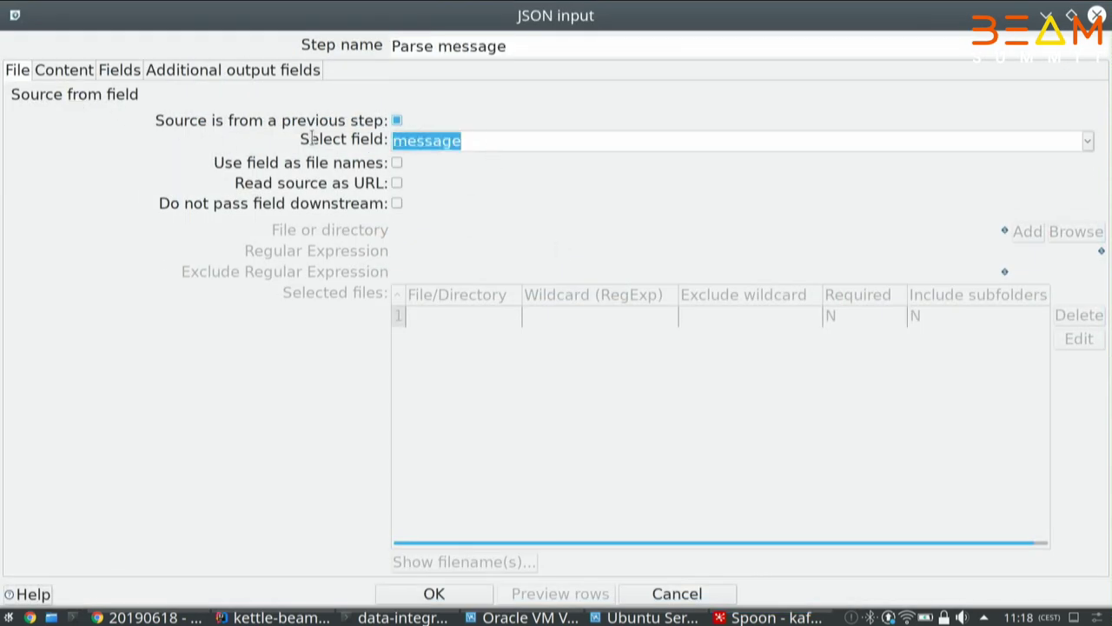
pyautogui.click(122, 71)
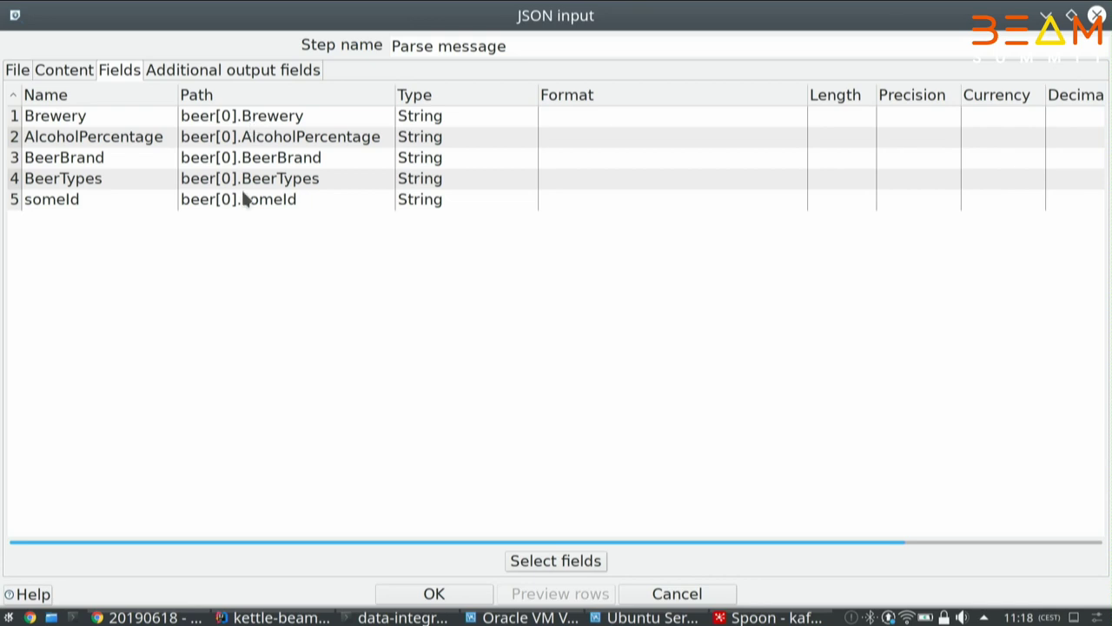
pyautogui.click(700, 593)
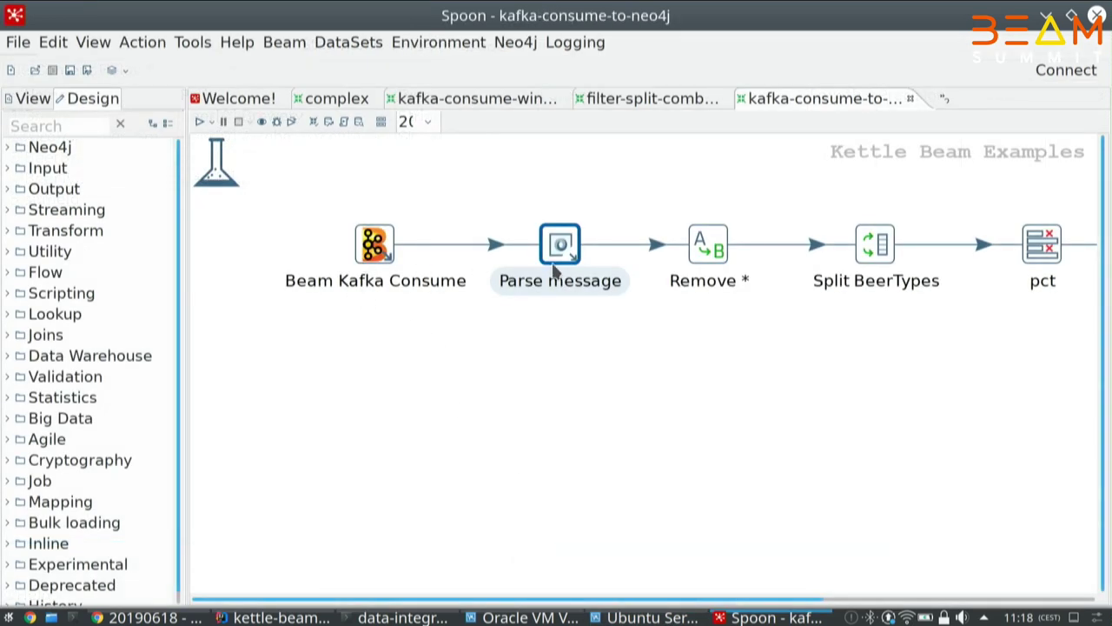
# - Activate the kafka-consume-to-neo4j UNIT test for the transformation
pyautogui.click(879, 600)
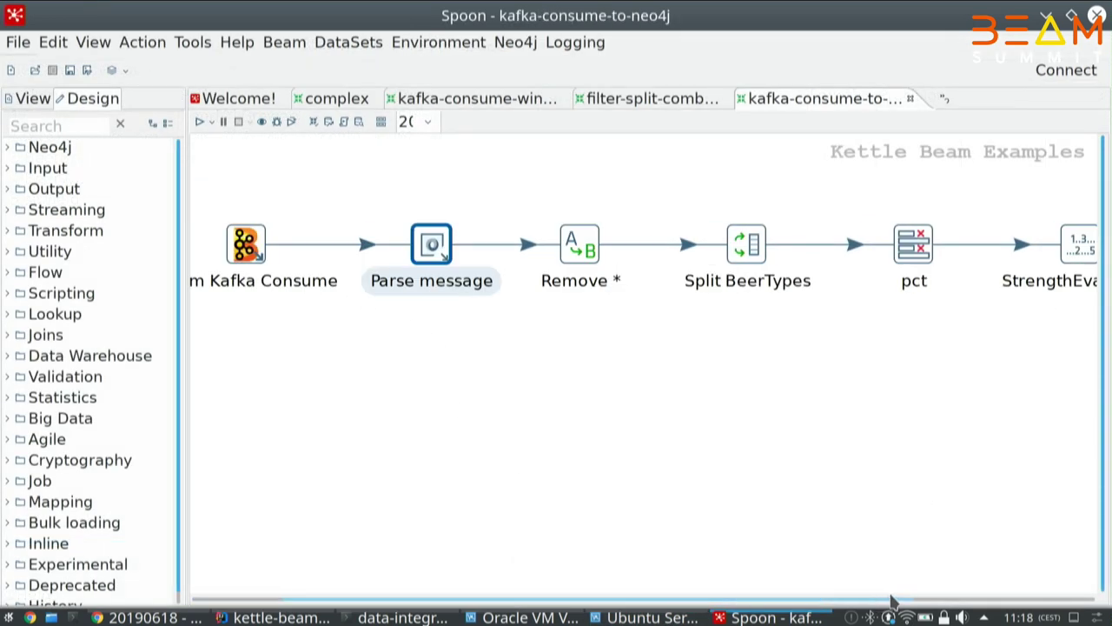
pyautogui.click(918, 602)
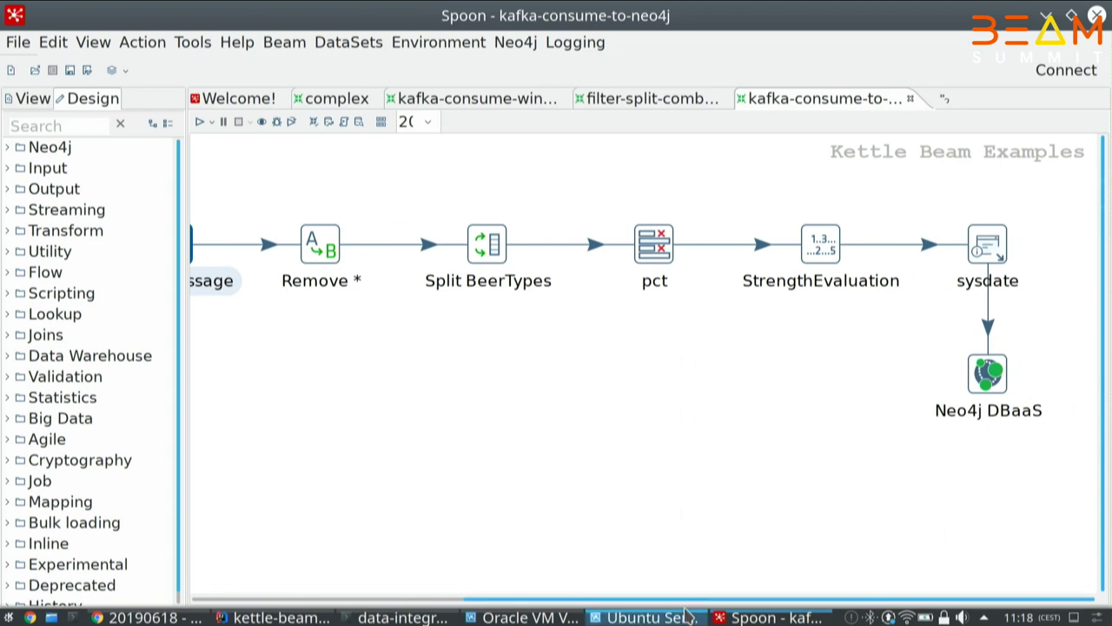
pyautogui.moveTo(691, 600); pyautogui.dragTo(357, 576)
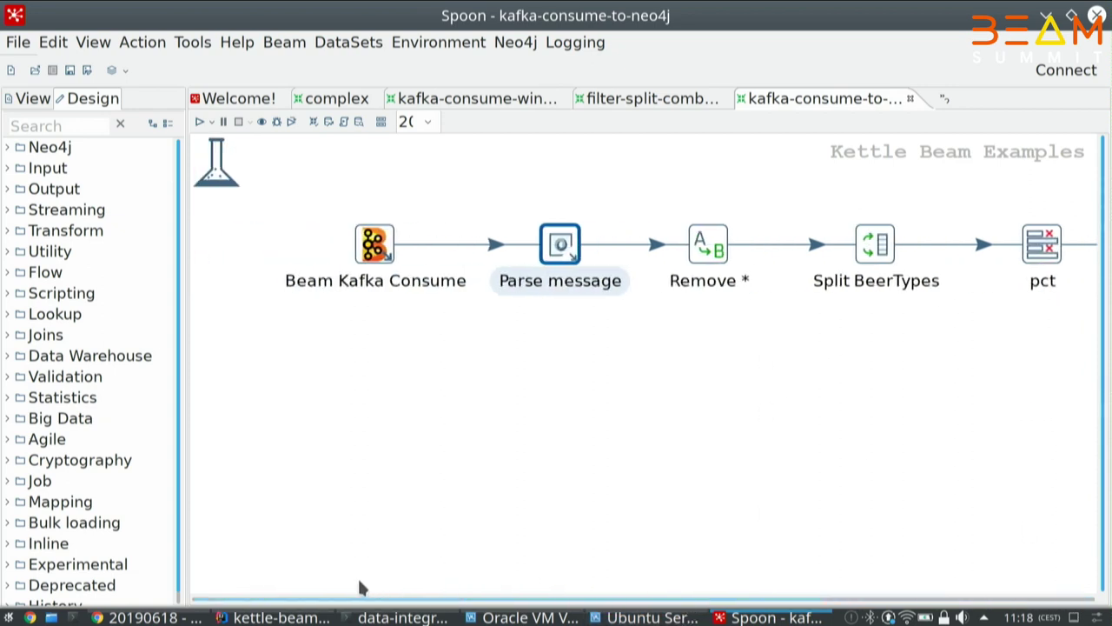
pyautogui.click(223, 181)
pyautogui.moveTo(289, 294)
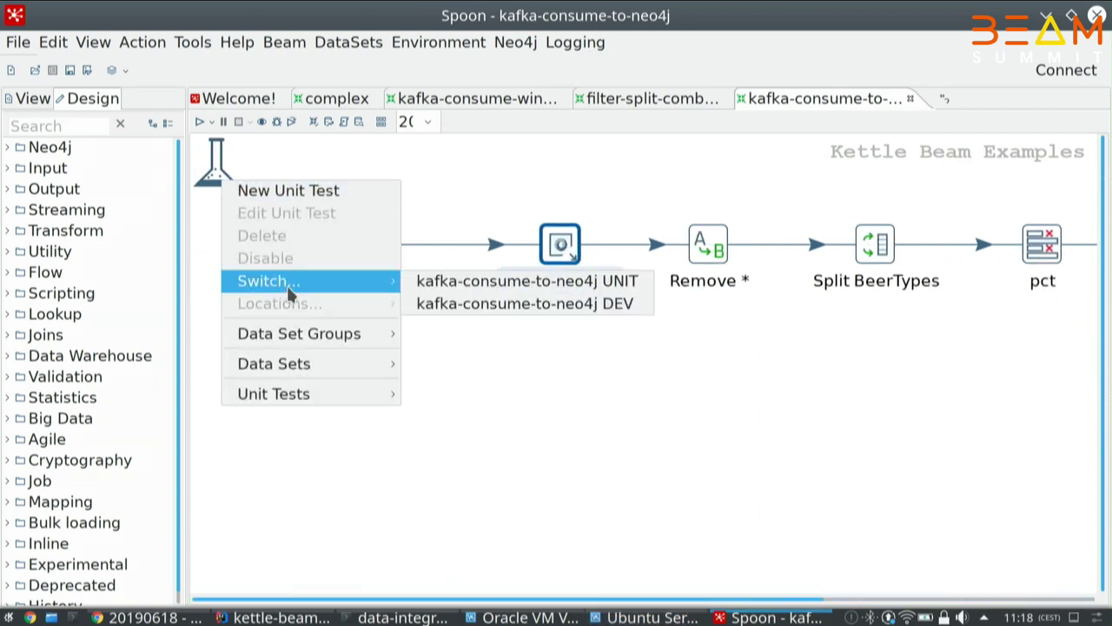
pyautogui.click(579, 281)
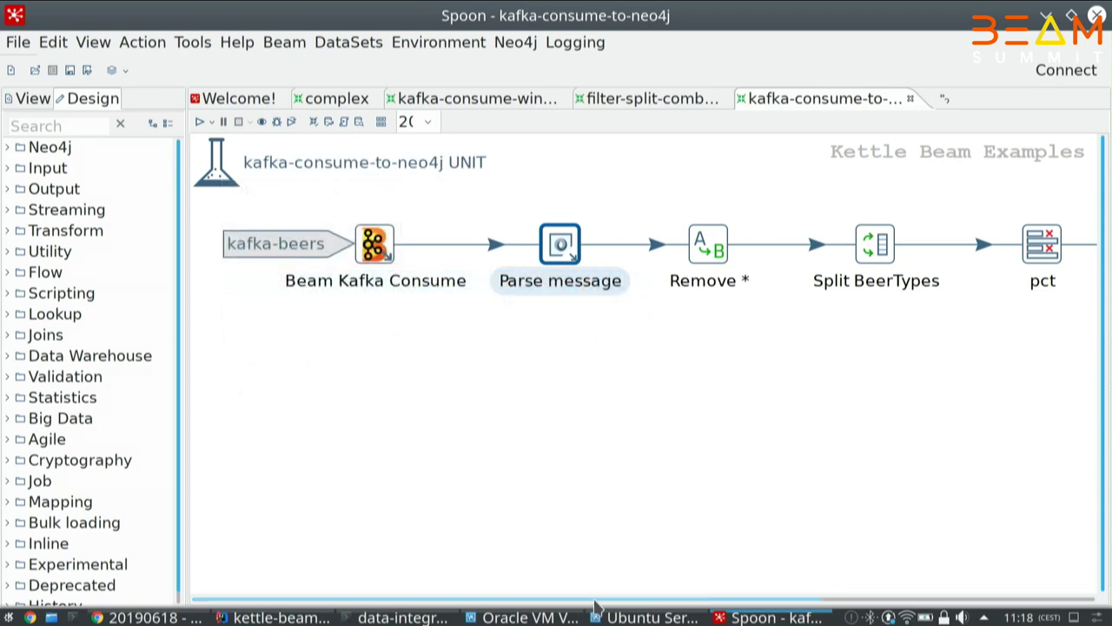
# - Quick-launch a preview of Beam Kafka Consume, showing 50 JSON beer messages
pyautogui.rightClick(369, 248)
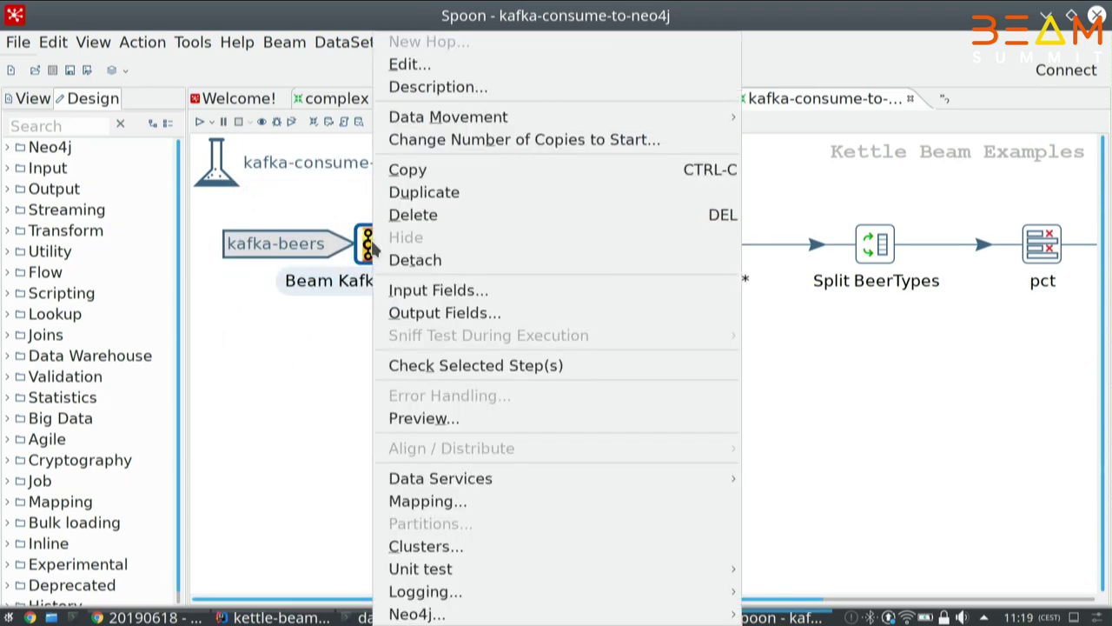
pyautogui.click(513, 419)
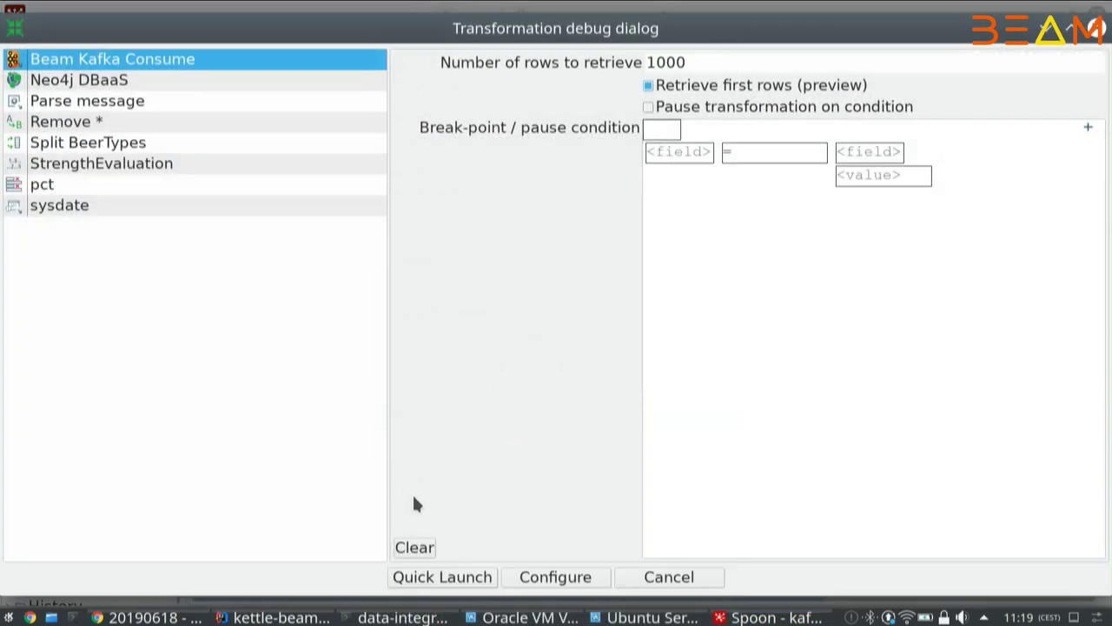
pyautogui.click(465, 581)
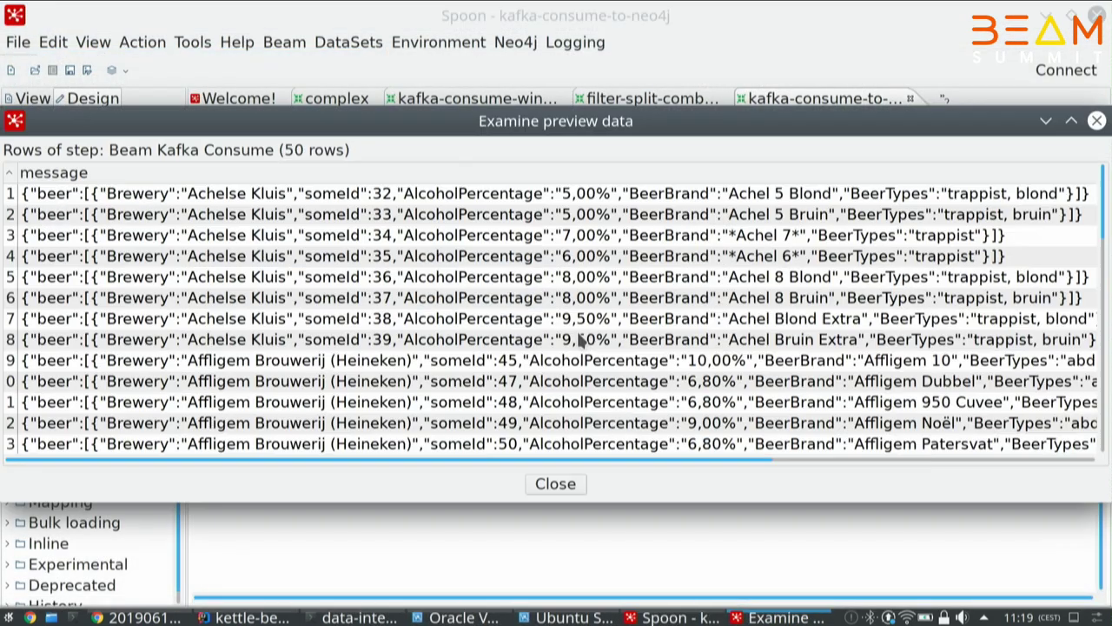
pyautogui.click(224, 196)
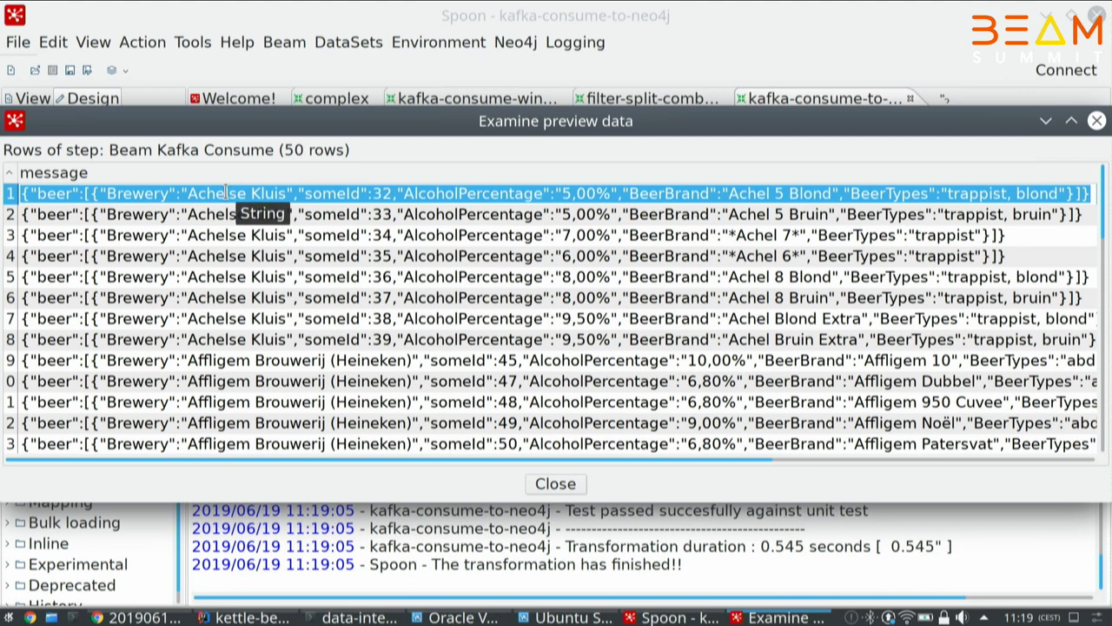
pyautogui.moveTo(295, 459); pyautogui.dragTo(917, 440)
# - Close the preview, then view test-run rows for Parse message (Achel 6) and Remove *
pyautogui.click(554, 485)
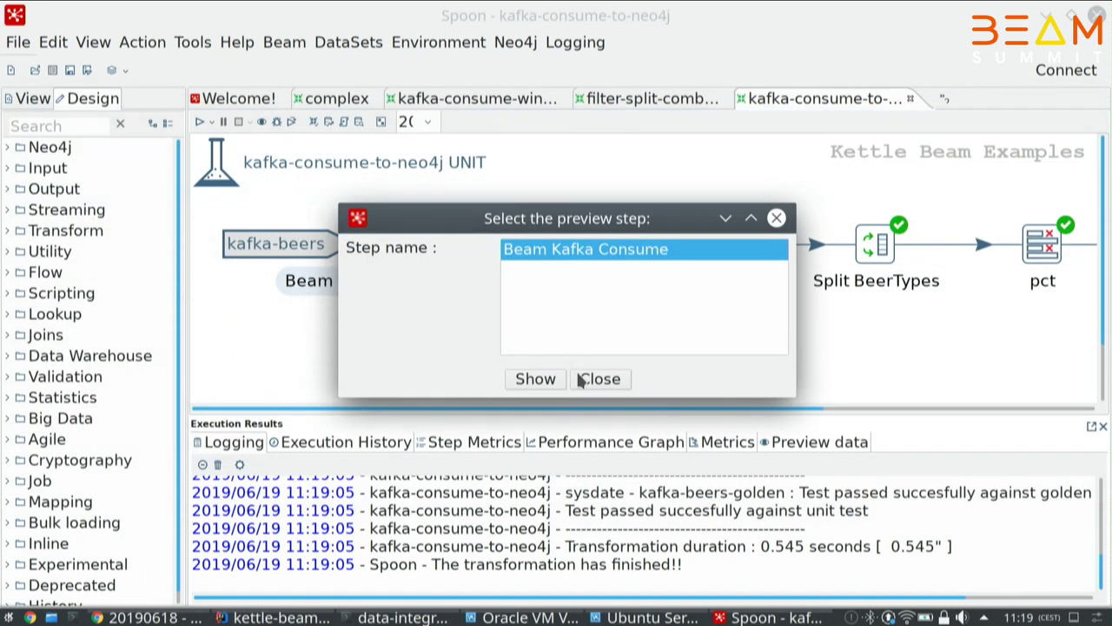
pyautogui.click(587, 384)
pyautogui.click(560, 245)
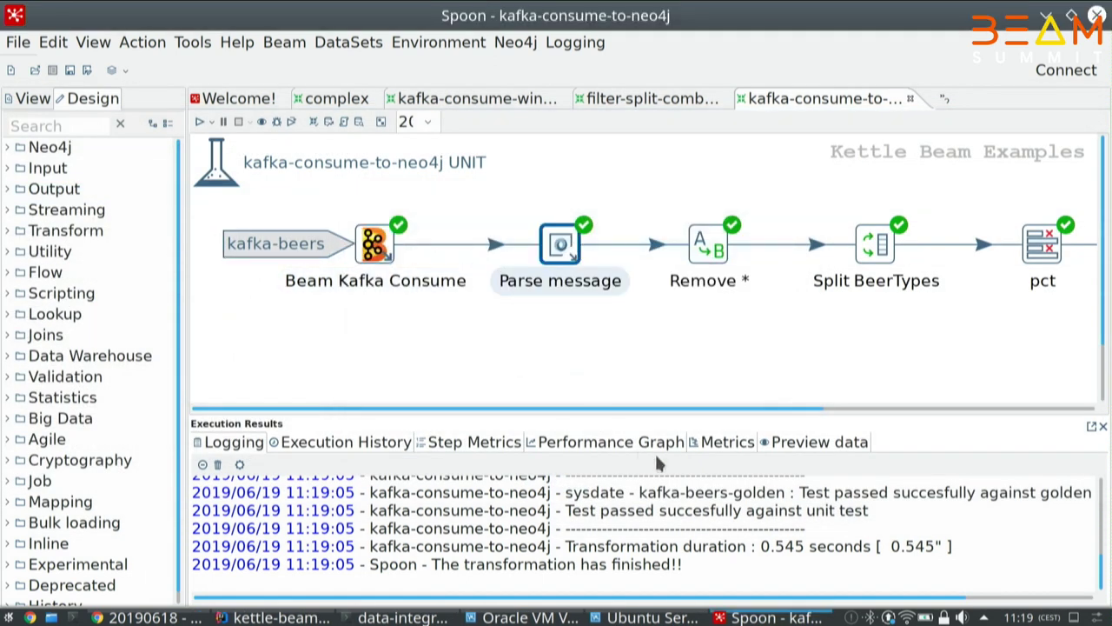
pyautogui.click(823, 443)
pyautogui.moveTo(678, 598); pyautogui.dragTo(948, 594)
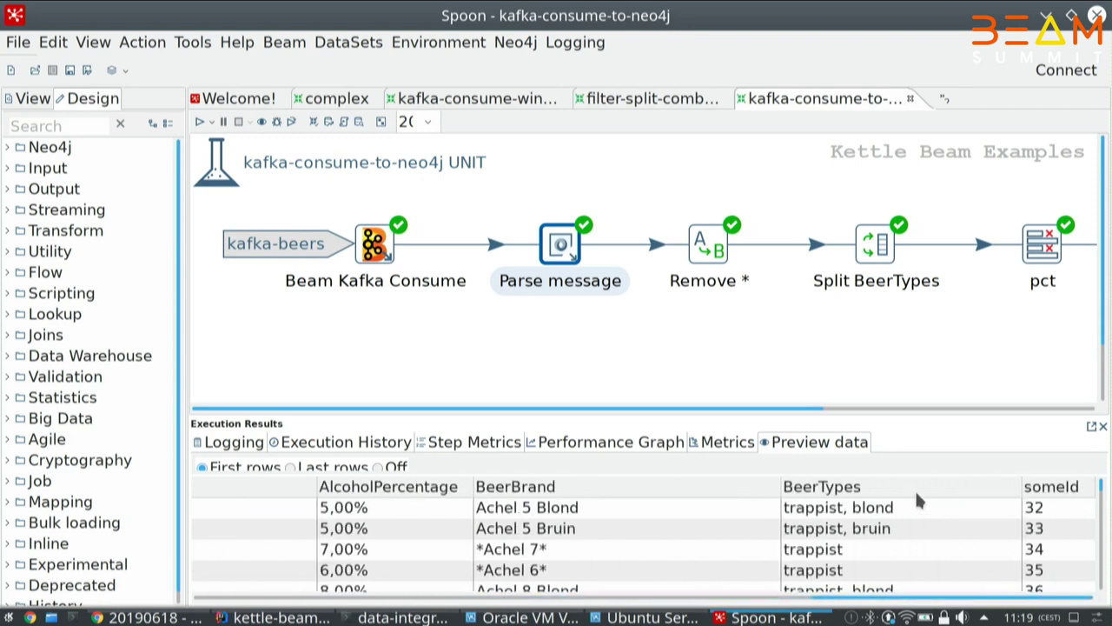
pyautogui.scroll(-3, 503, 539)
pyautogui.scroll(1, 509, 530)
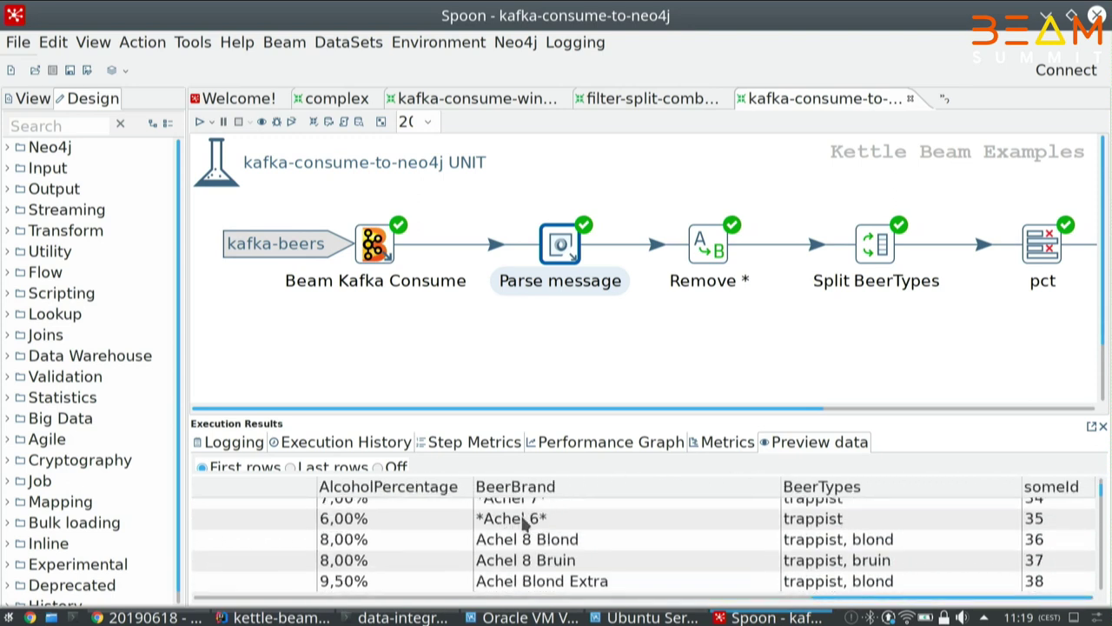
pyautogui.click(520, 519)
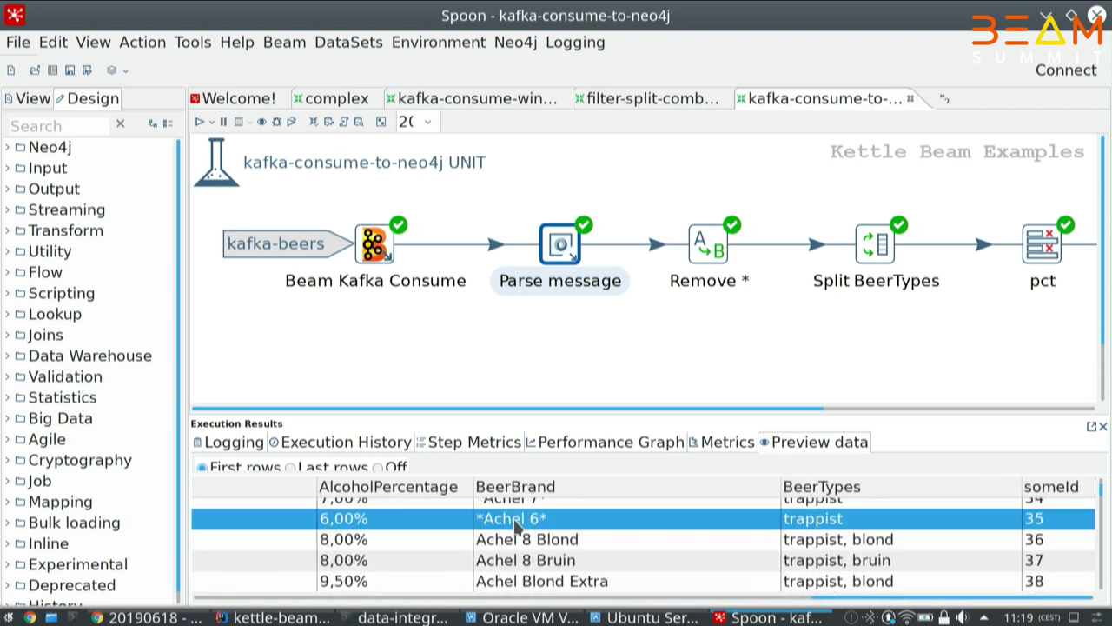
pyautogui.click(711, 242)
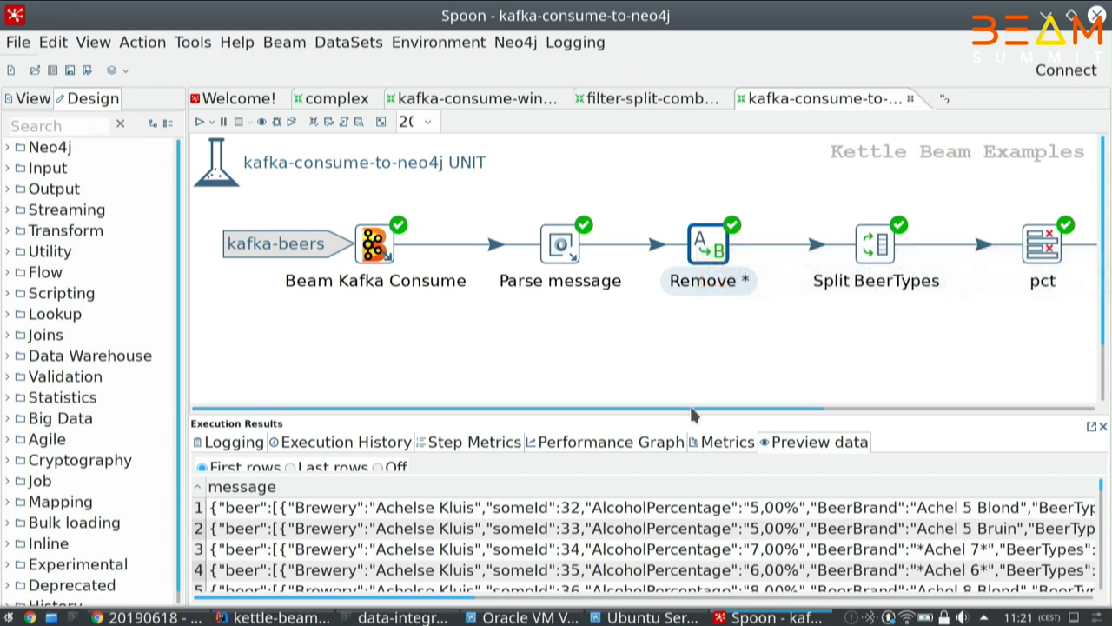
pyautogui.moveTo(680, 407); pyautogui.dragTo(990, 406)
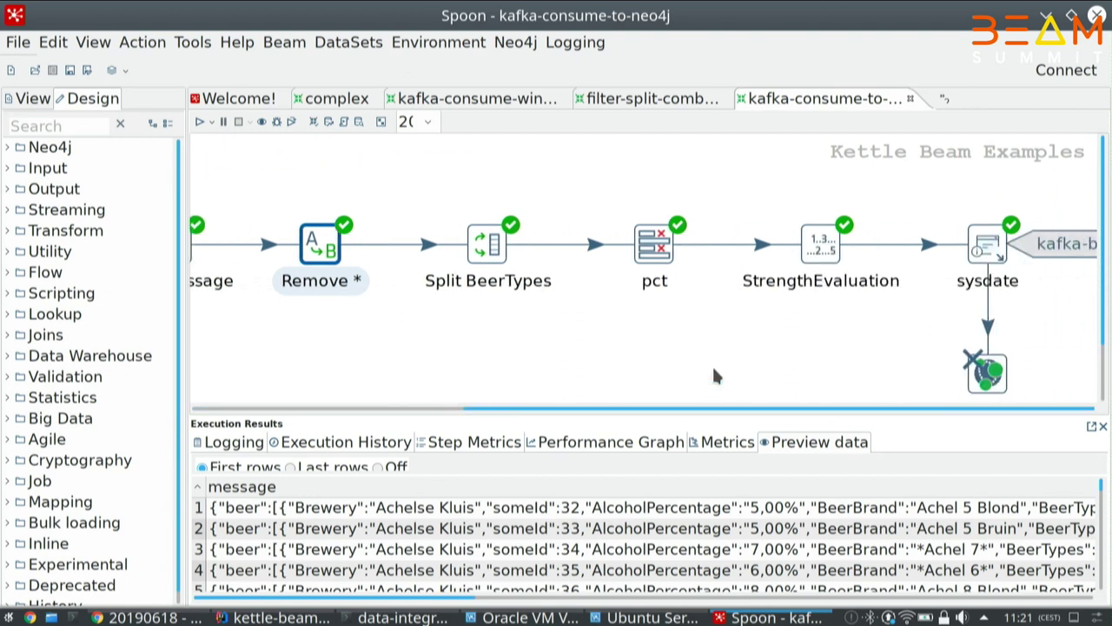
pyautogui.moveTo(975, 247)
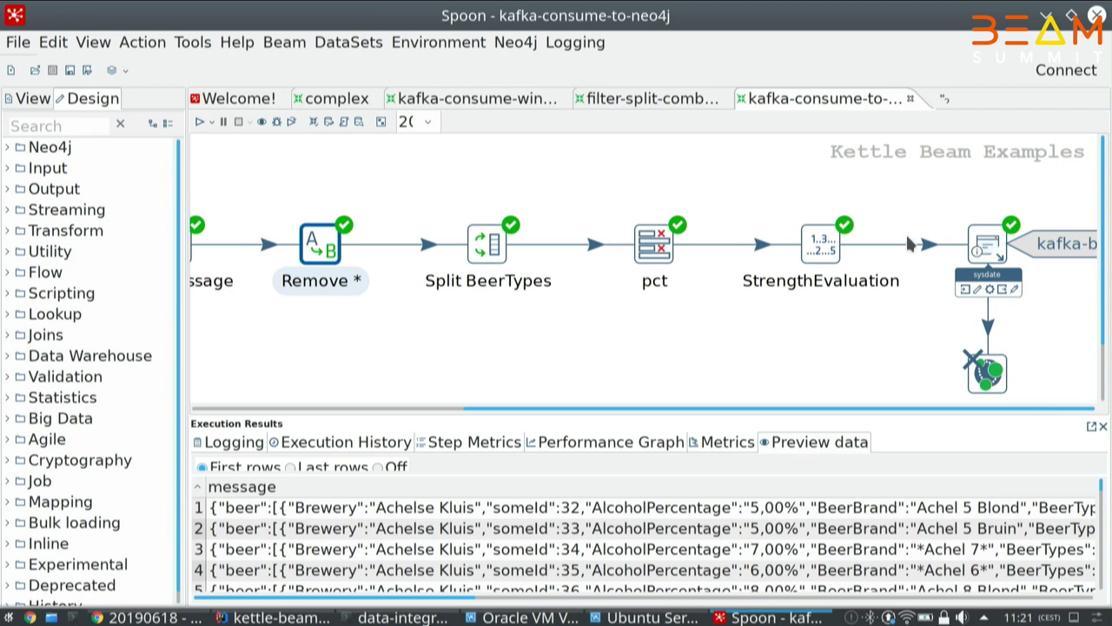
pyautogui.moveTo(867, 407); pyautogui.dragTo(541, 408)
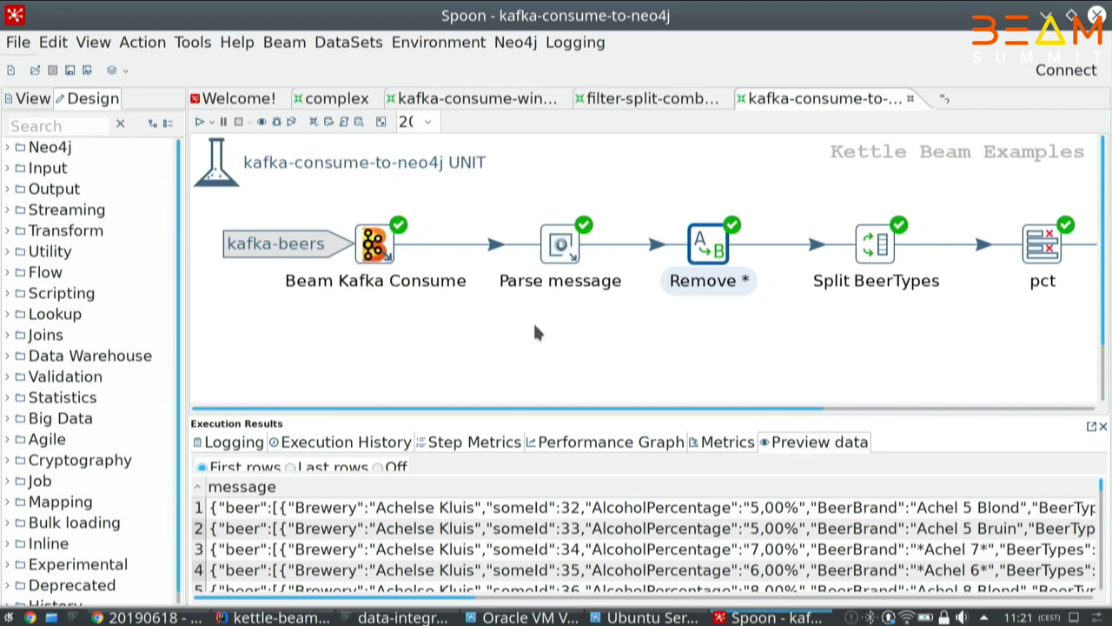
pyautogui.click(212, 123)
pyautogui.click(218, 144)
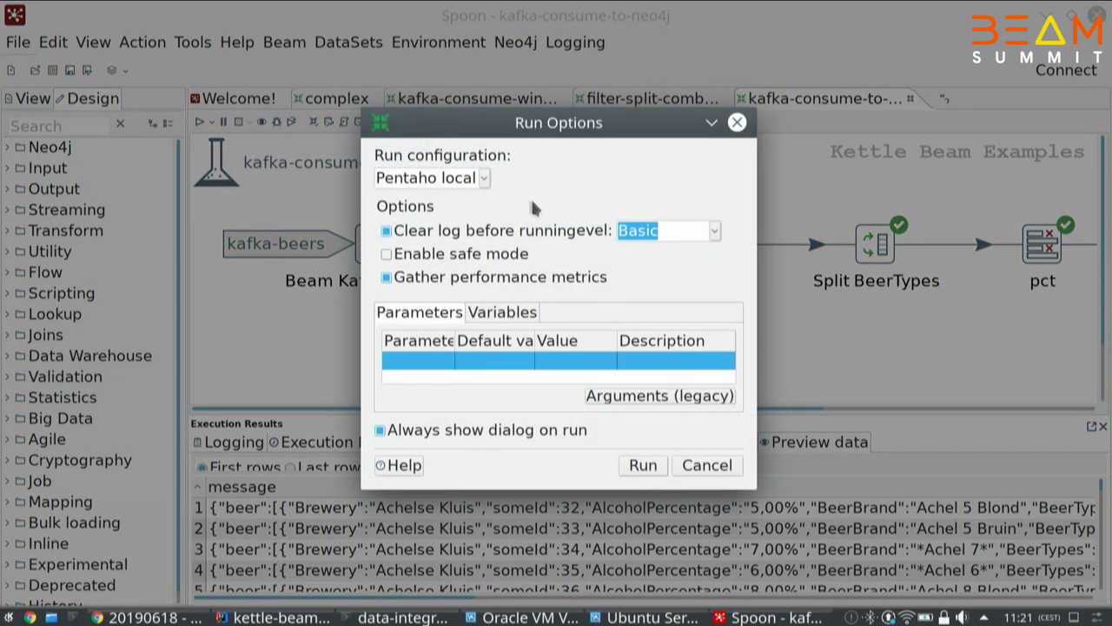
pyautogui.click(481, 178)
pyautogui.click(456, 221)
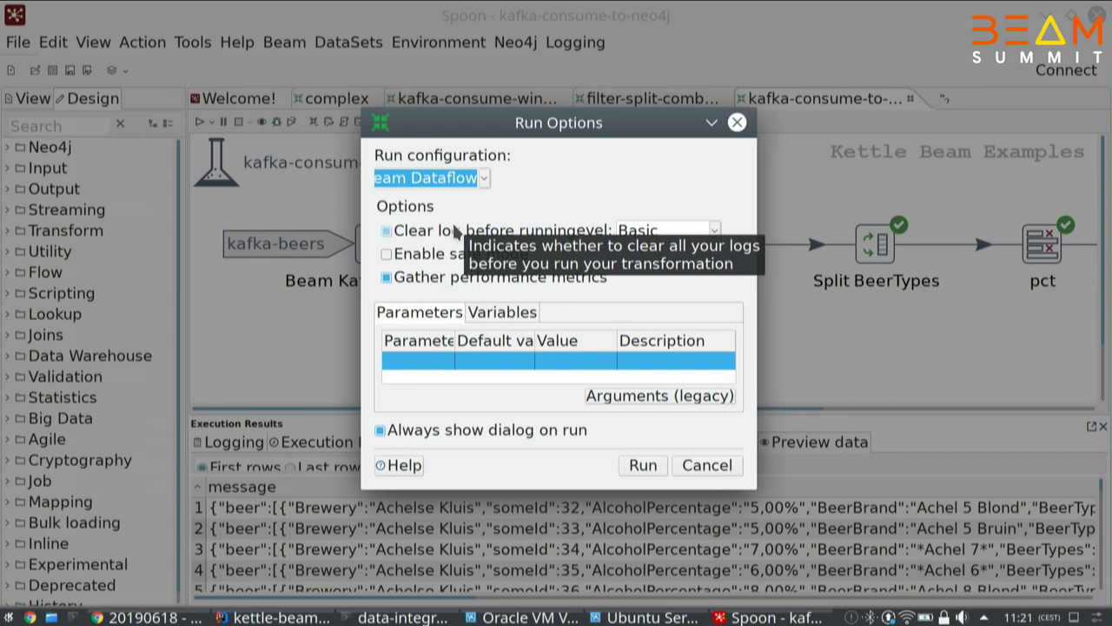
pyautogui.click(711, 465)
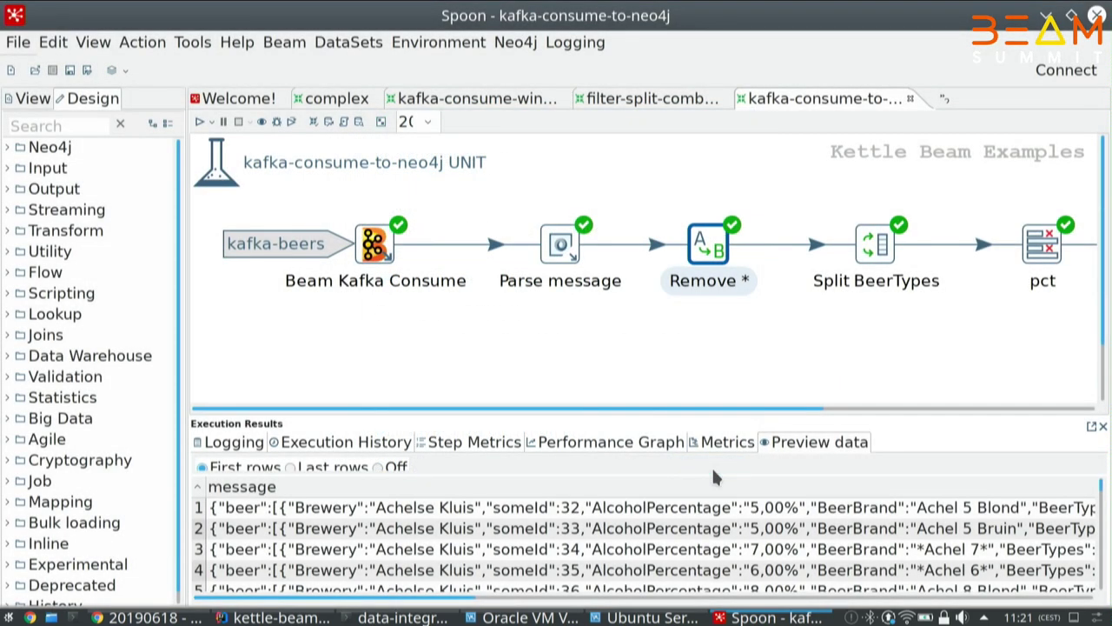
# - In Chrome, exit the slideshow and show the Dataflow job details with a widened step graph
pyautogui.click(156, 617)
pyautogui.press('Escape')
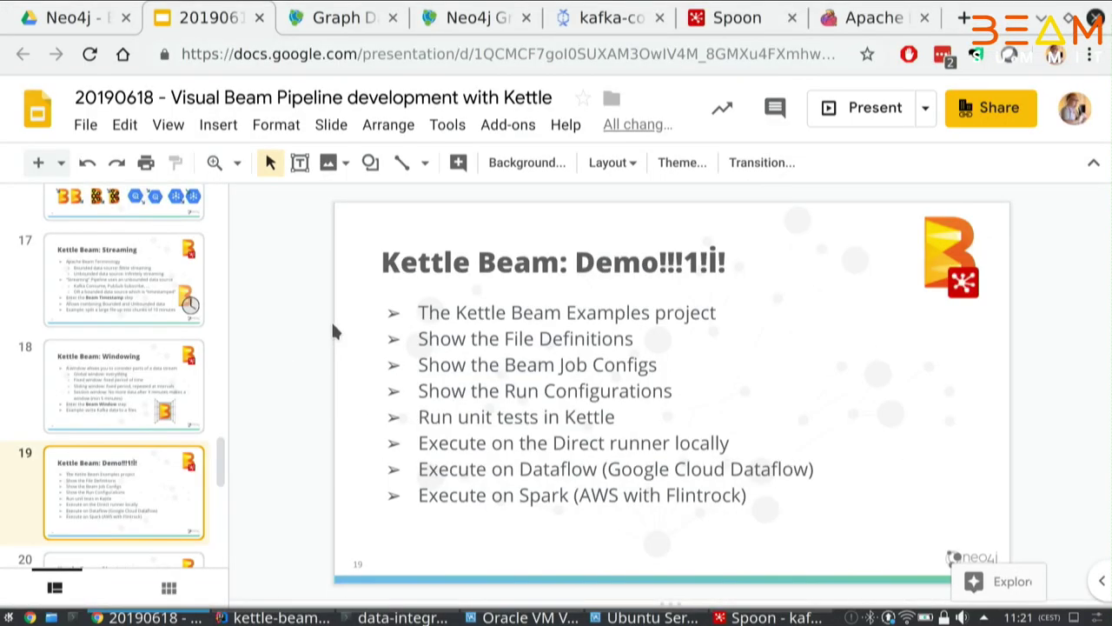
pyautogui.click(601, 20)
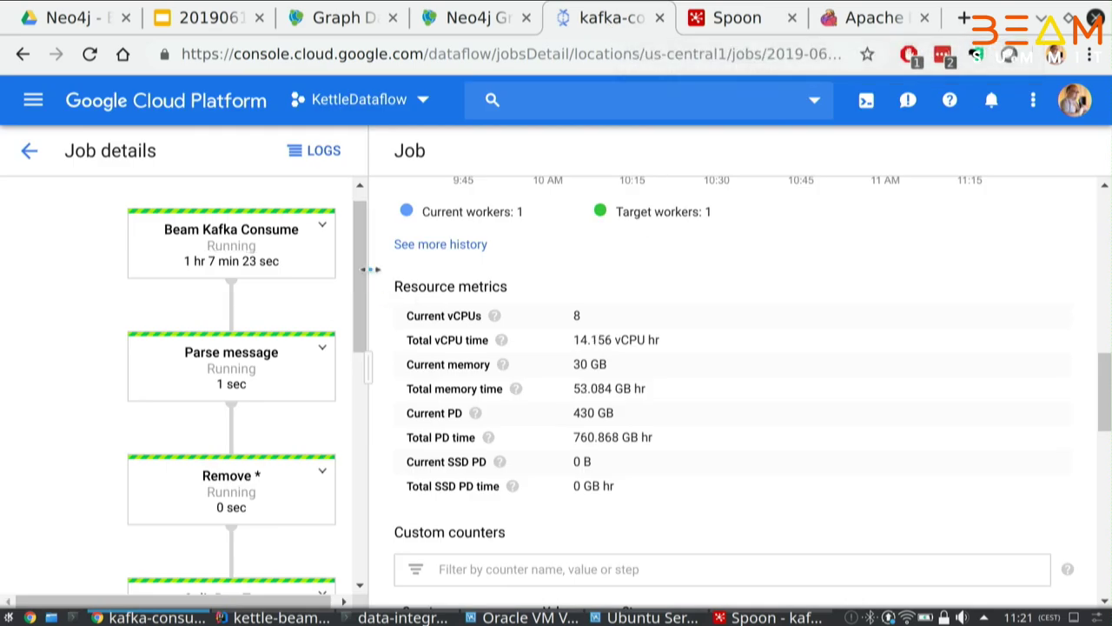
pyautogui.moveTo(371, 270); pyautogui.dragTo(443, 269)
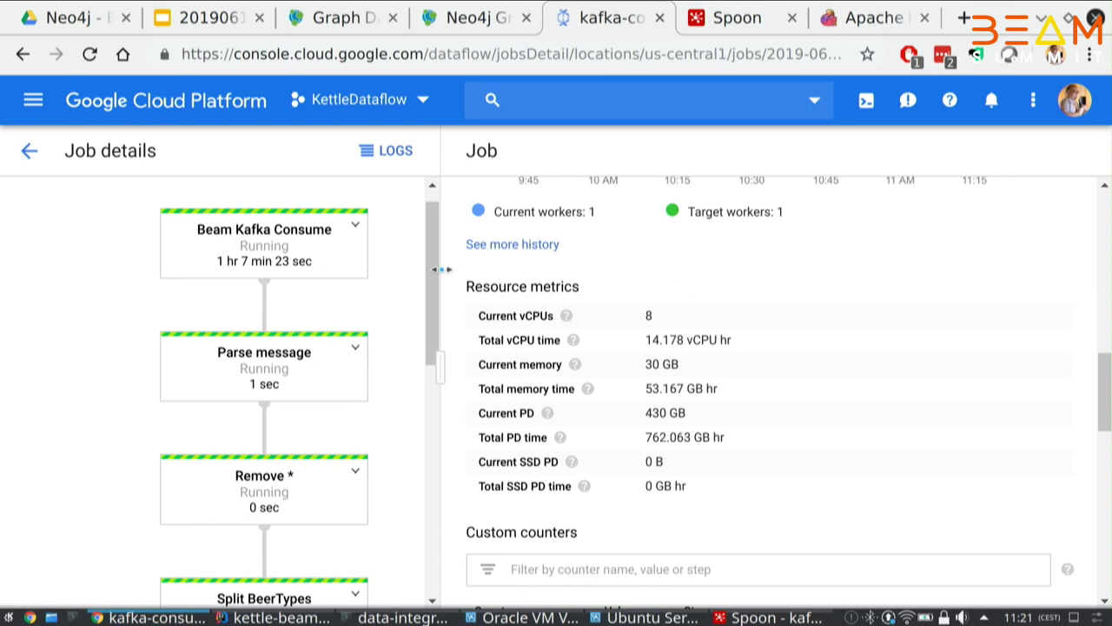
pyautogui.click(437, 380)
pyautogui.moveTo(437, 370)
pyautogui.mouseDown()
pyautogui.moveTo(444, 217)
pyautogui.moveTo(439, 347)
pyautogui.mouseUp()
# - Rerun the maitre.sh command in Konsole to launch write-to-kafka-producer.ktr, then return to Chrome
pyautogui.click(399, 617)
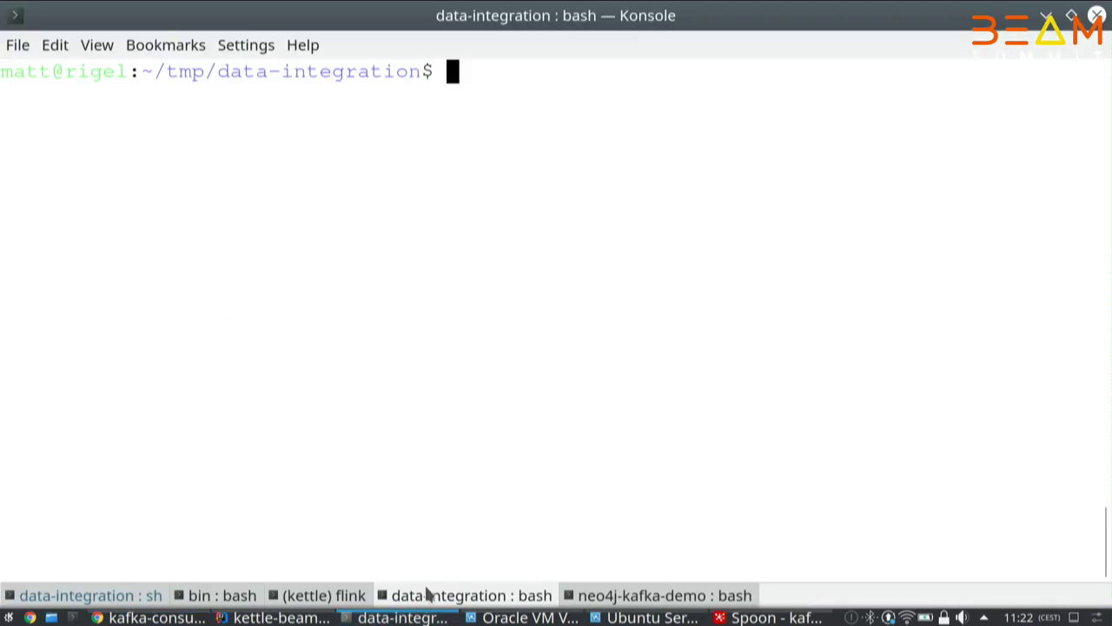
pyautogui.press('Up')
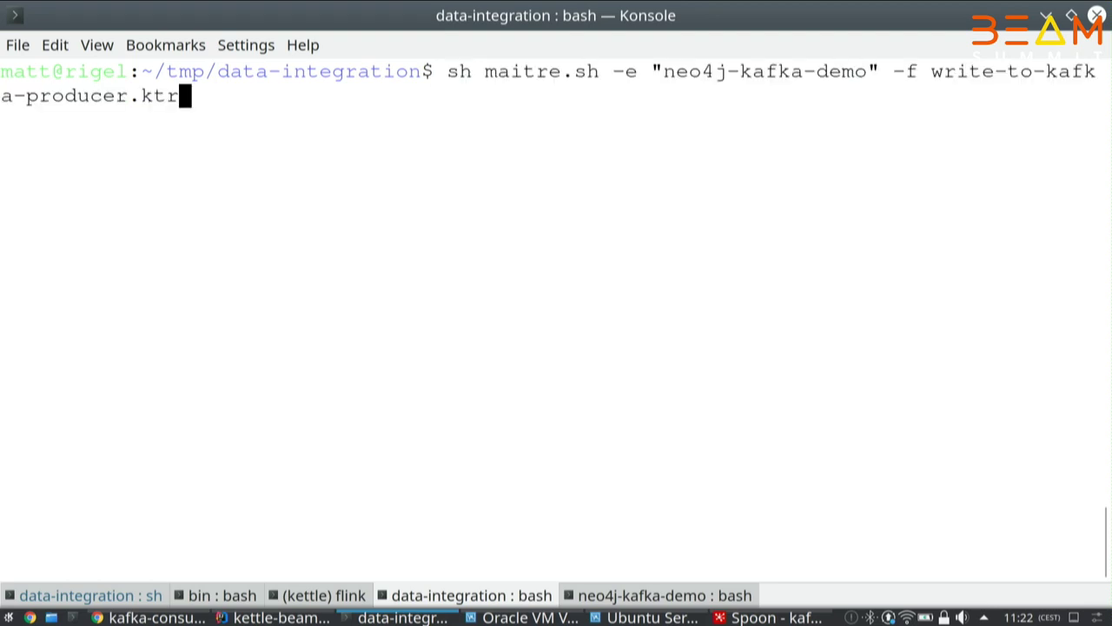
pyautogui.press('Return')
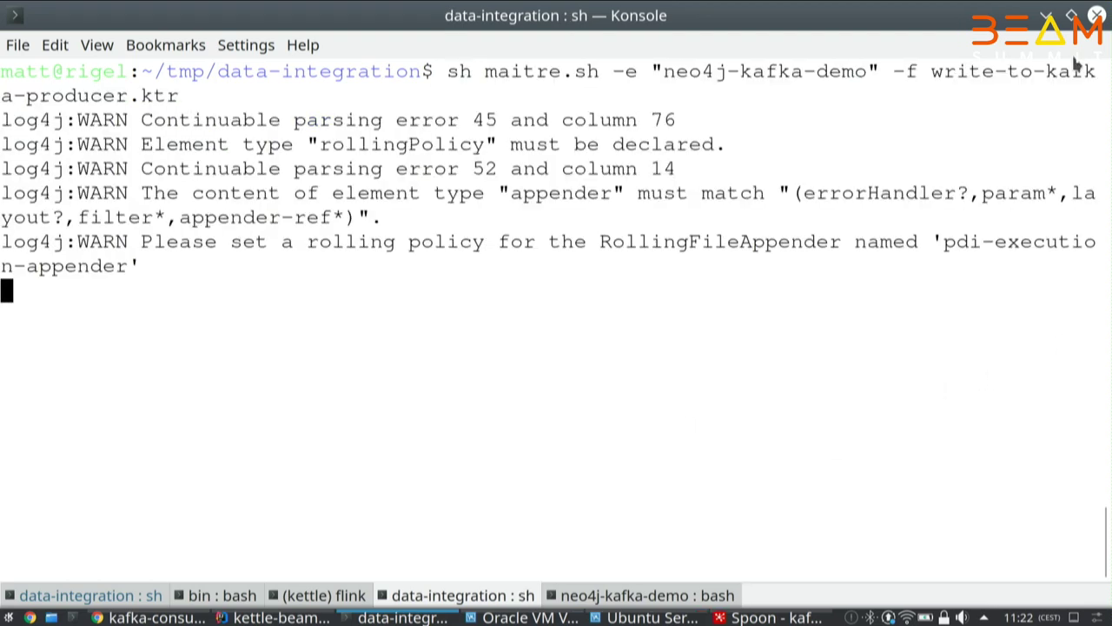
pyautogui.hotkey('alt', 'Tab')
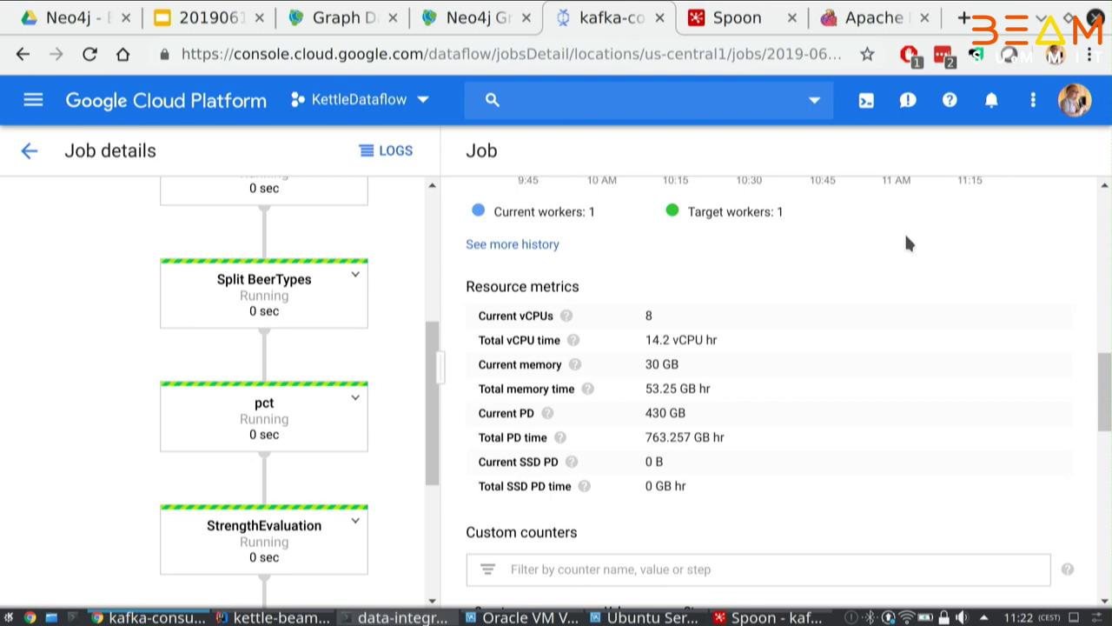
# - Scroll the Dataflow Job panel down to the per-step custom counters
pyautogui.scroll(-4, 682, 376)
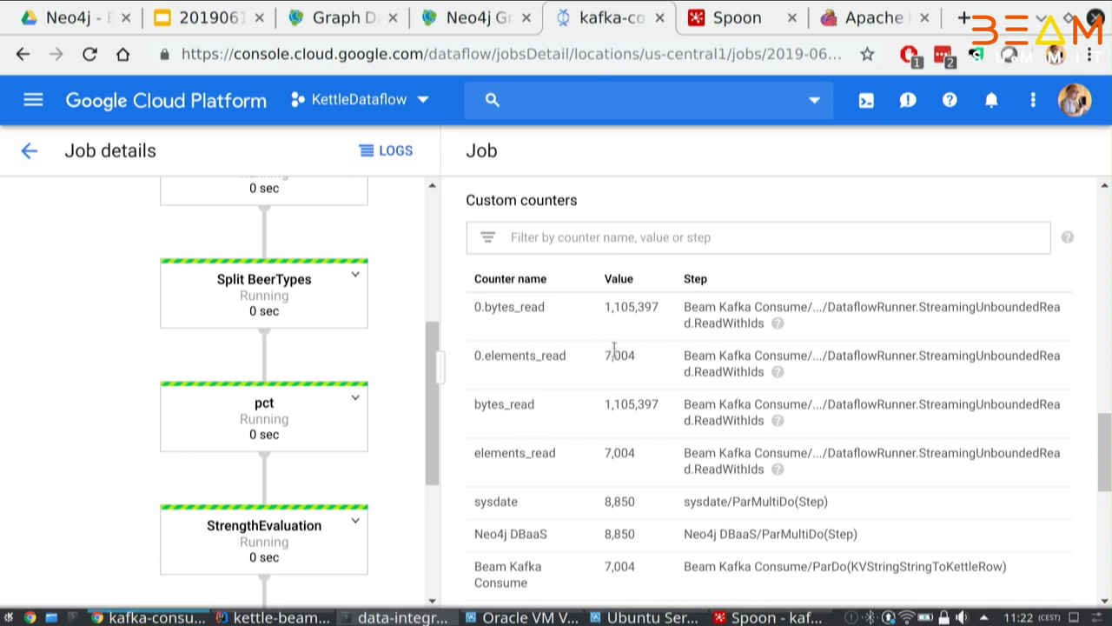
pyautogui.scroll(-2, 620, 361)
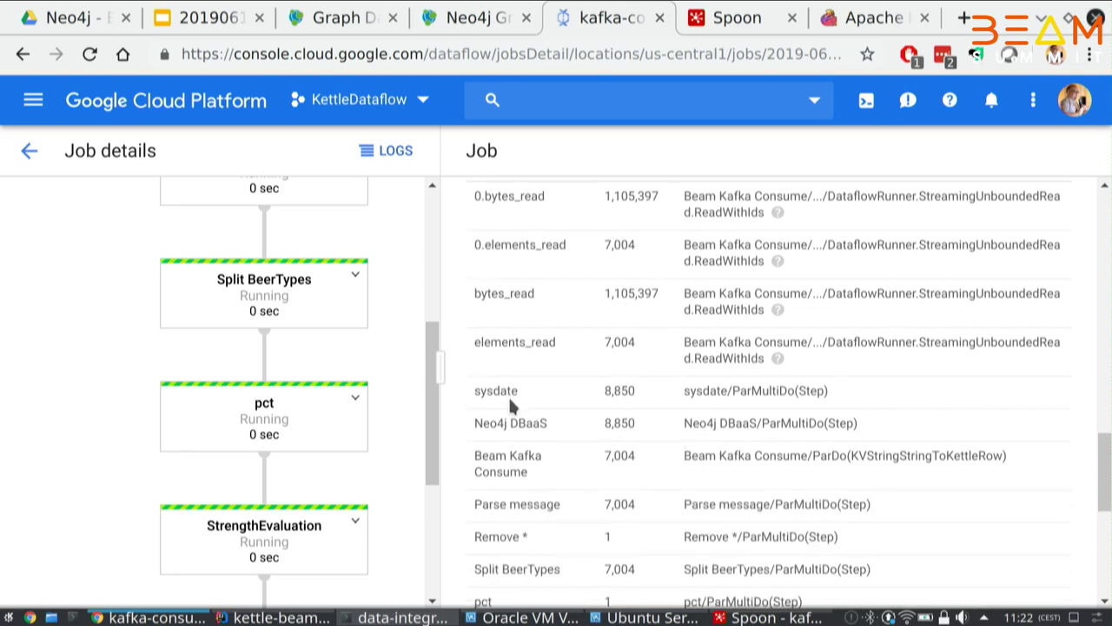
pyautogui.scroll(-2, 512, 406)
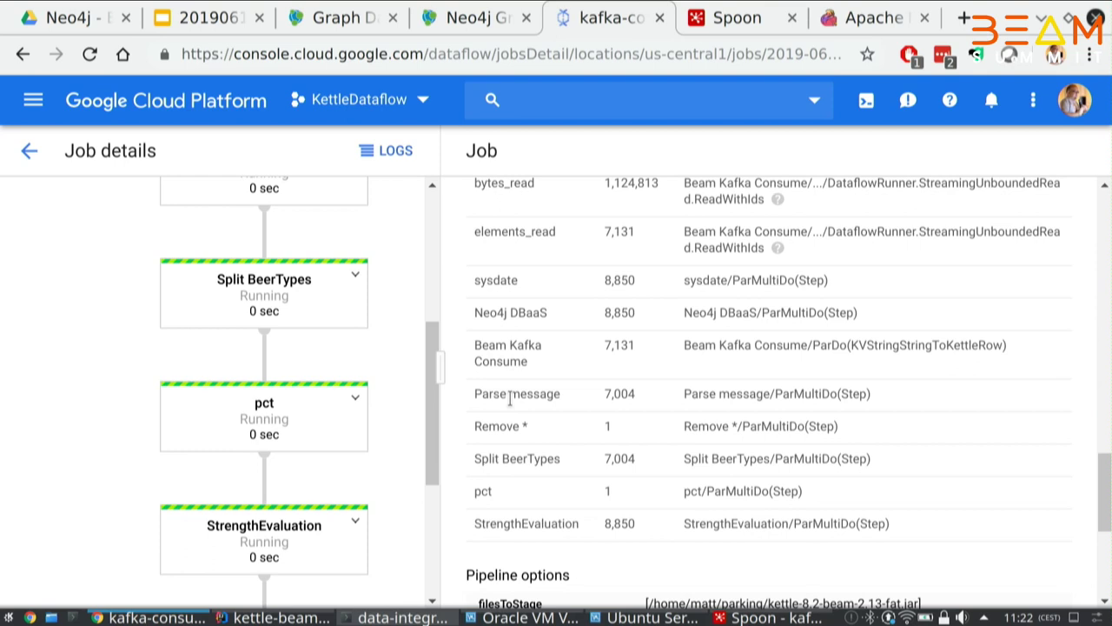
# - Enlarge Spoon's Execution Results area, recheck the Dataflow counters, then return to Spoon's transformation tabs
pyautogui.click(771, 617)
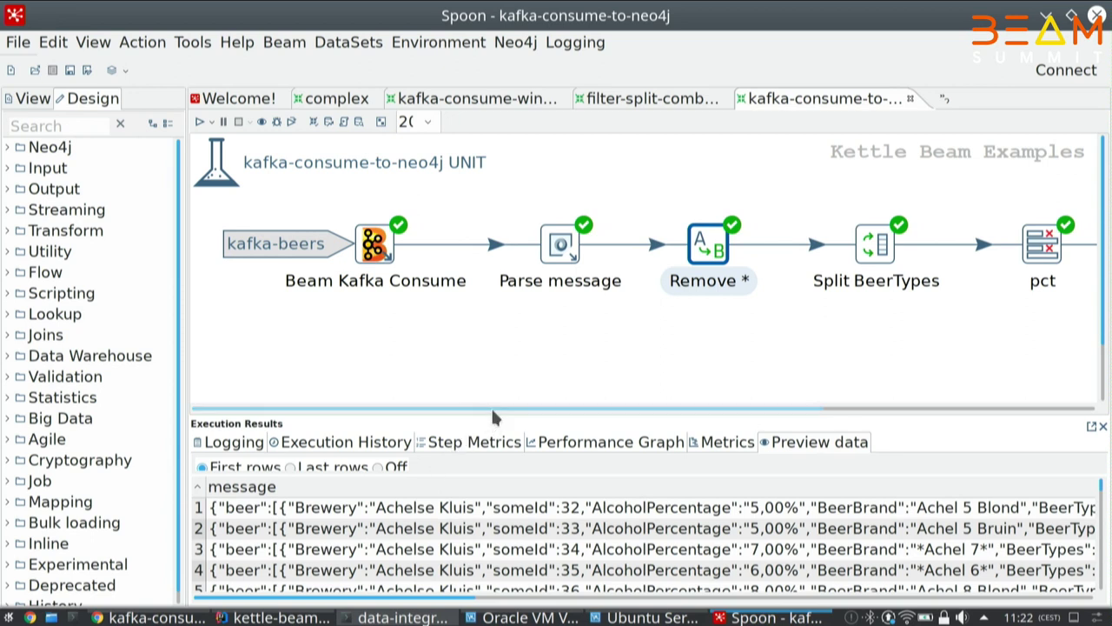
pyautogui.moveTo(498, 410); pyautogui.dragTo(500, 365)
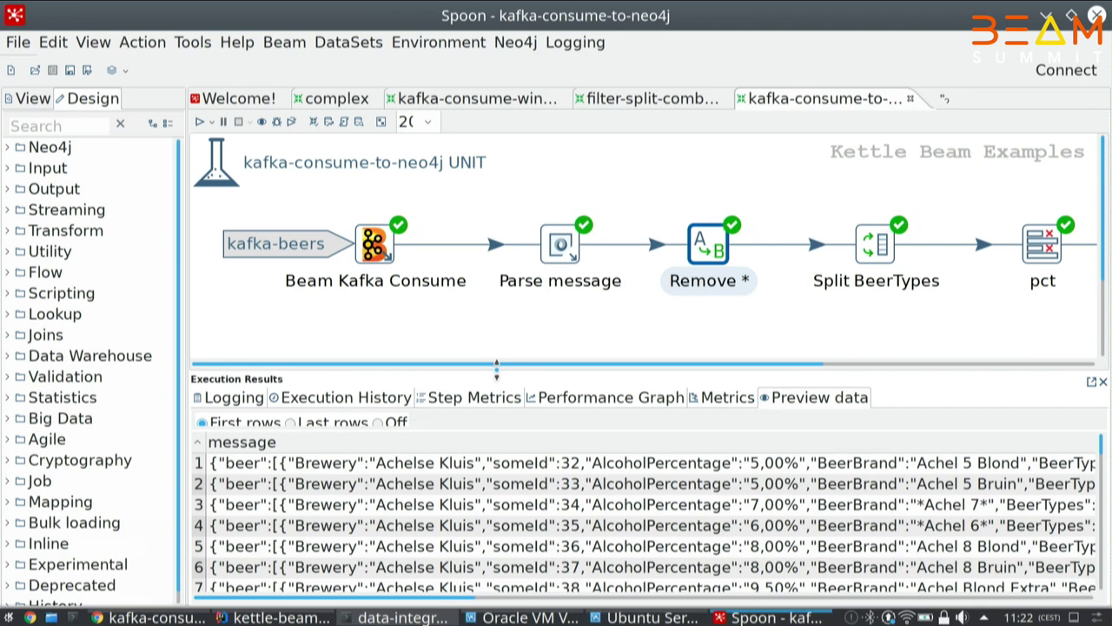
pyautogui.hotkey('alt', 'Tab')
pyautogui.scroll(-3, 330, 408)
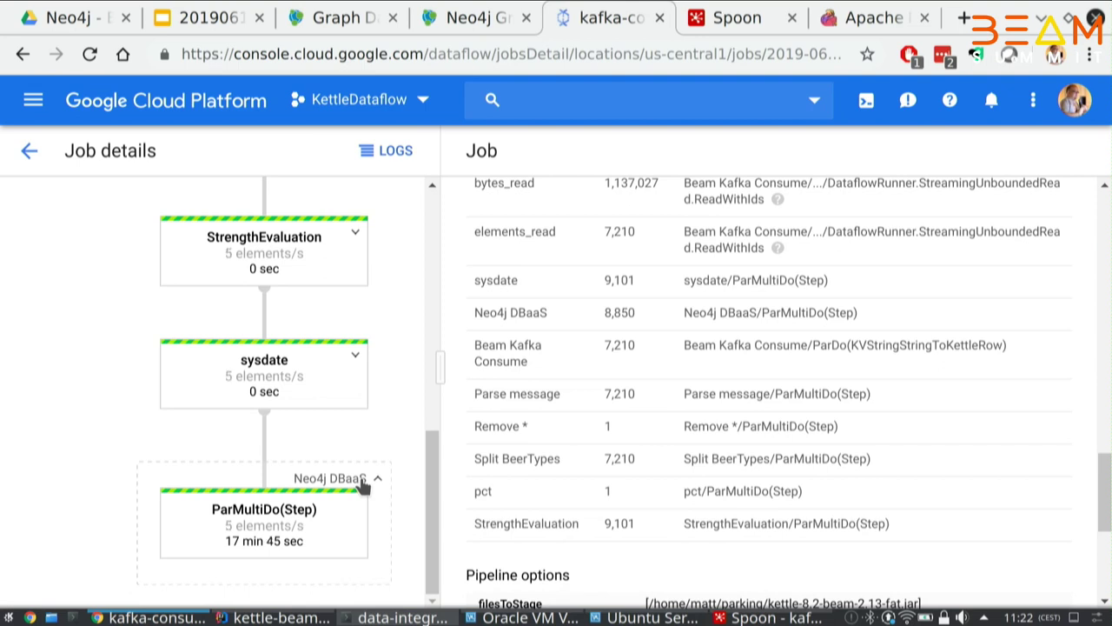
pyautogui.hotkey('alt', 'Tab')
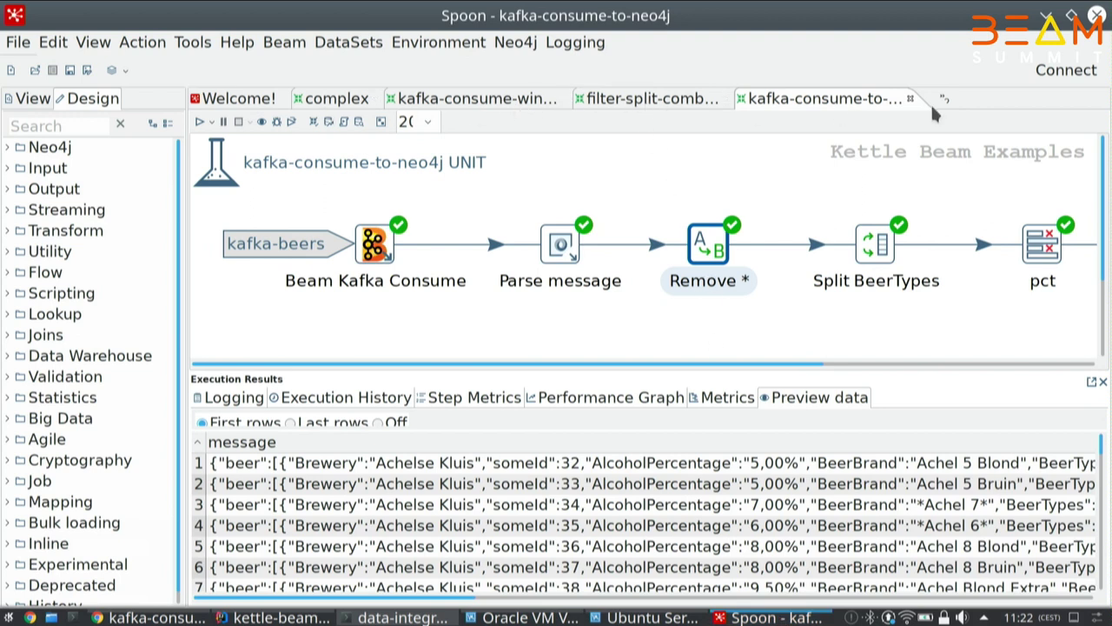
pyautogui.click(949, 99)
# - Open input-process-output, zoom the canvas to 200%, and open the Customers step settings
pyautogui.click(839, 114)
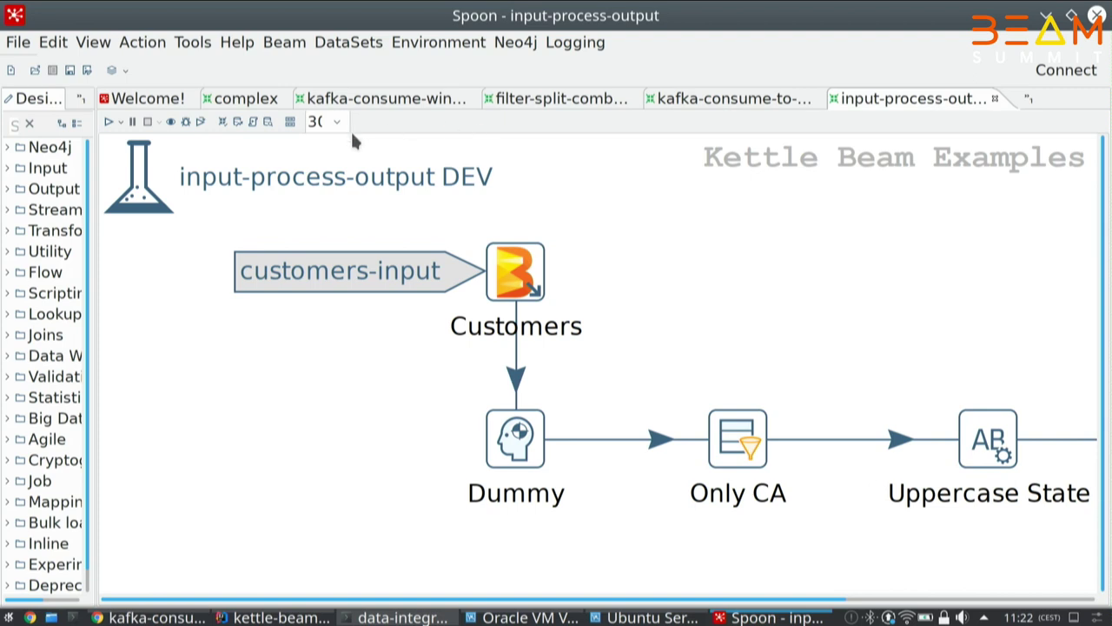
pyautogui.click(336, 122)
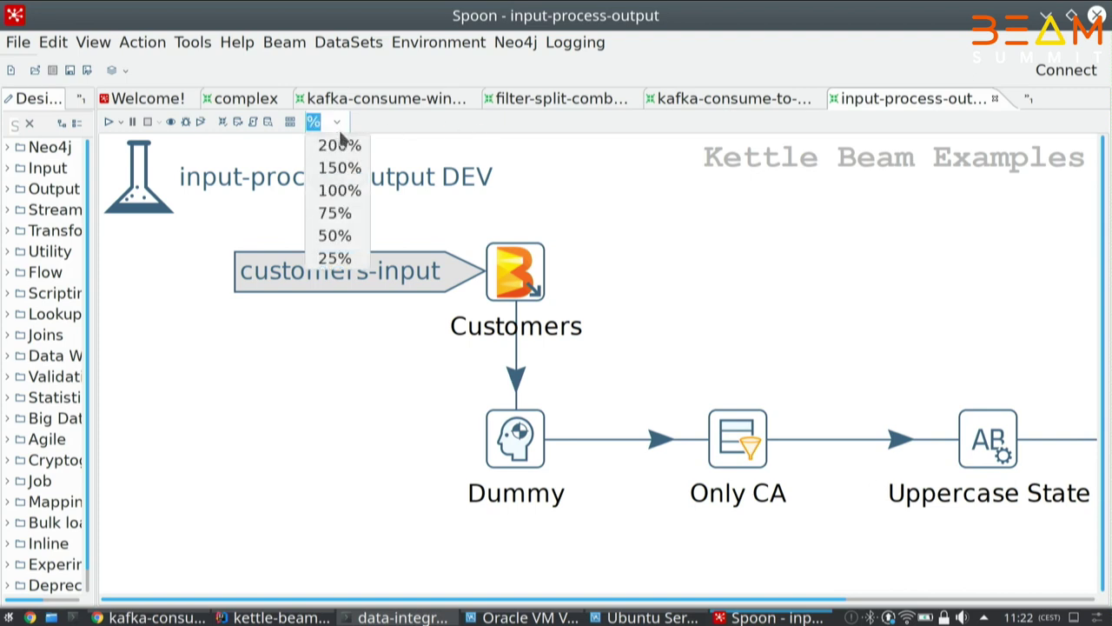
pyautogui.click(338, 191)
pyautogui.click(338, 120)
pyautogui.click(339, 167)
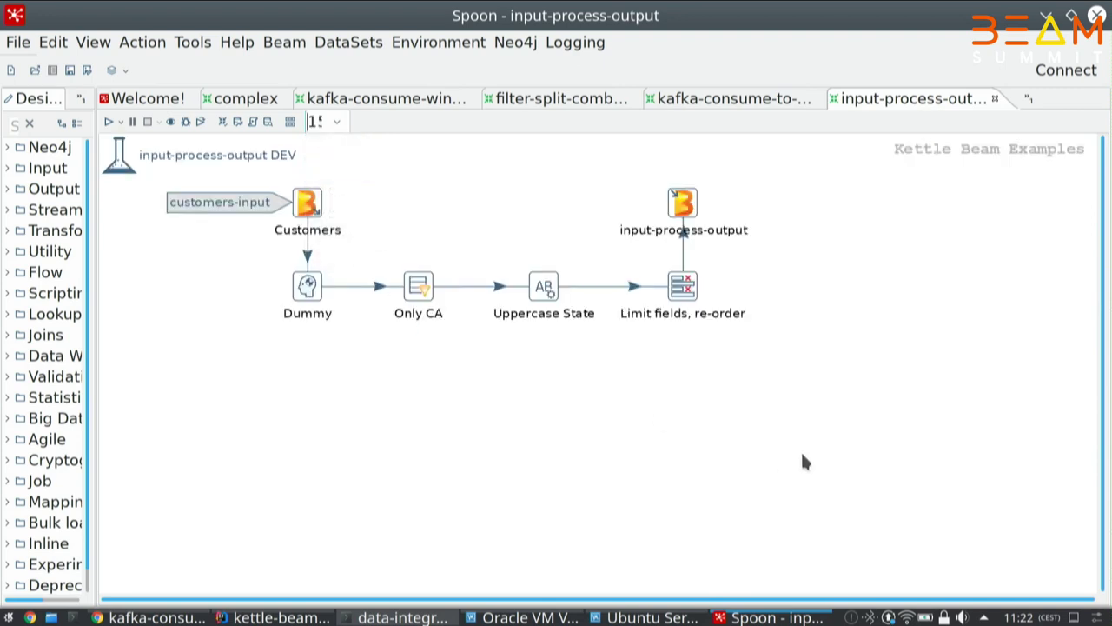
pyautogui.click(336, 121)
pyautogui.click(335, 146)
pyautogui.click(379, 229)
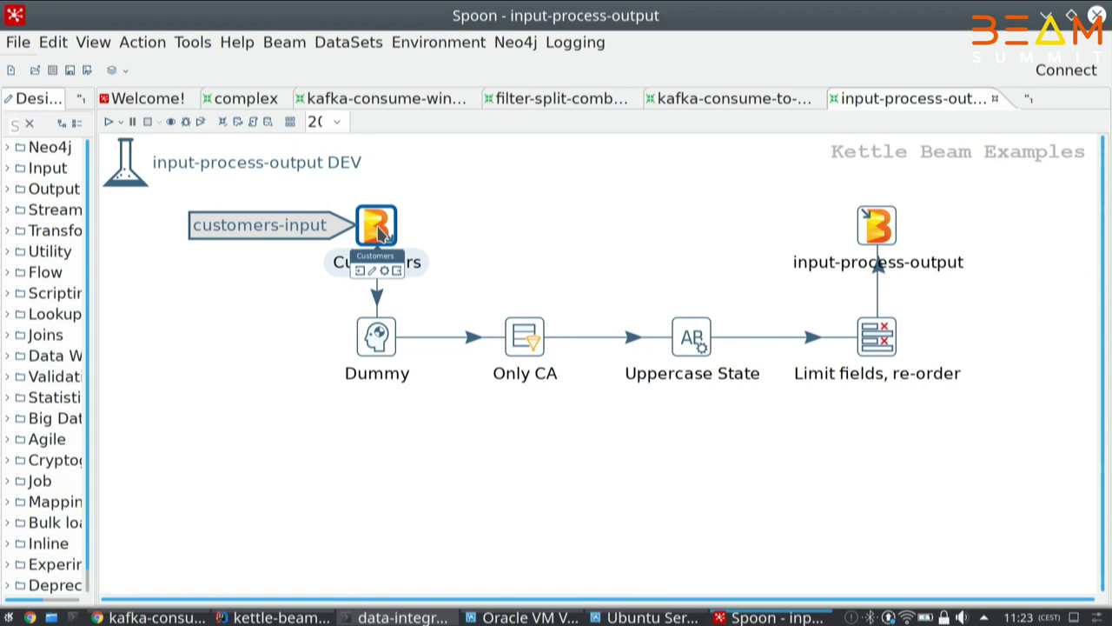
pyautogui.doubleClick(379, 230)
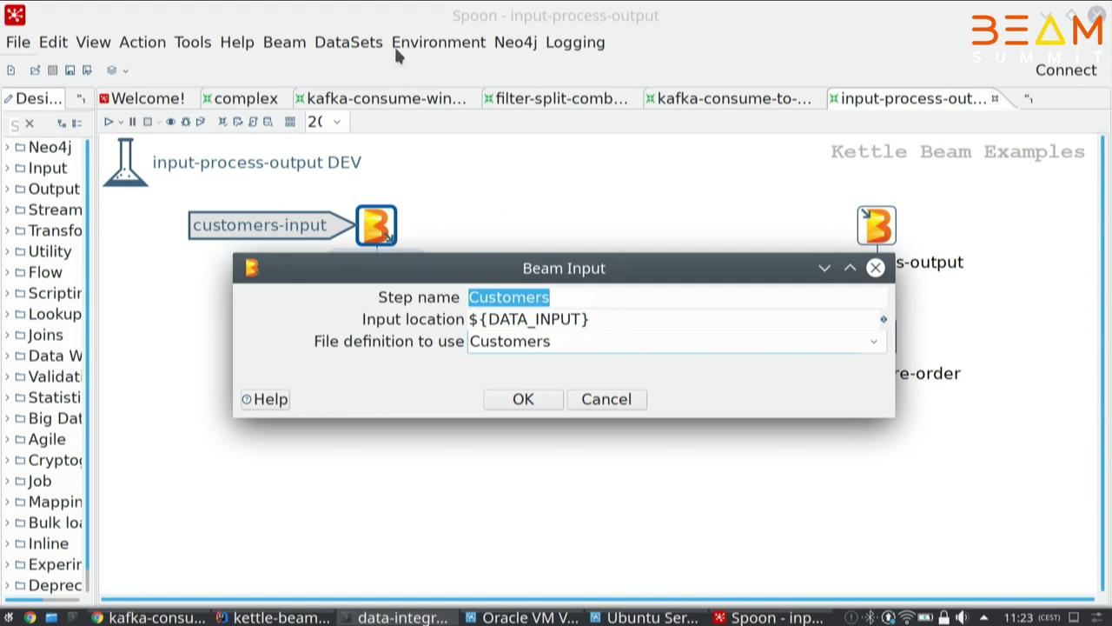
# - Open the Customers file definition, check its ';' separator and ten fields, then cancel
pyautogui.click(331, 50)
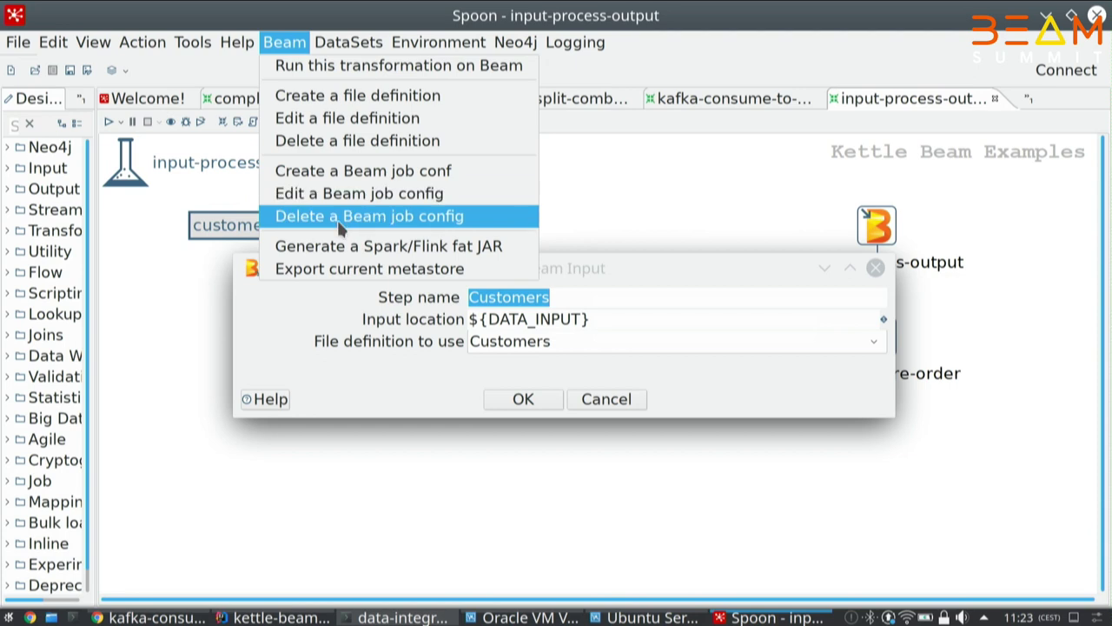
pyautogui.click(346, 118)
pyautogui.doubleClick(454, 283)
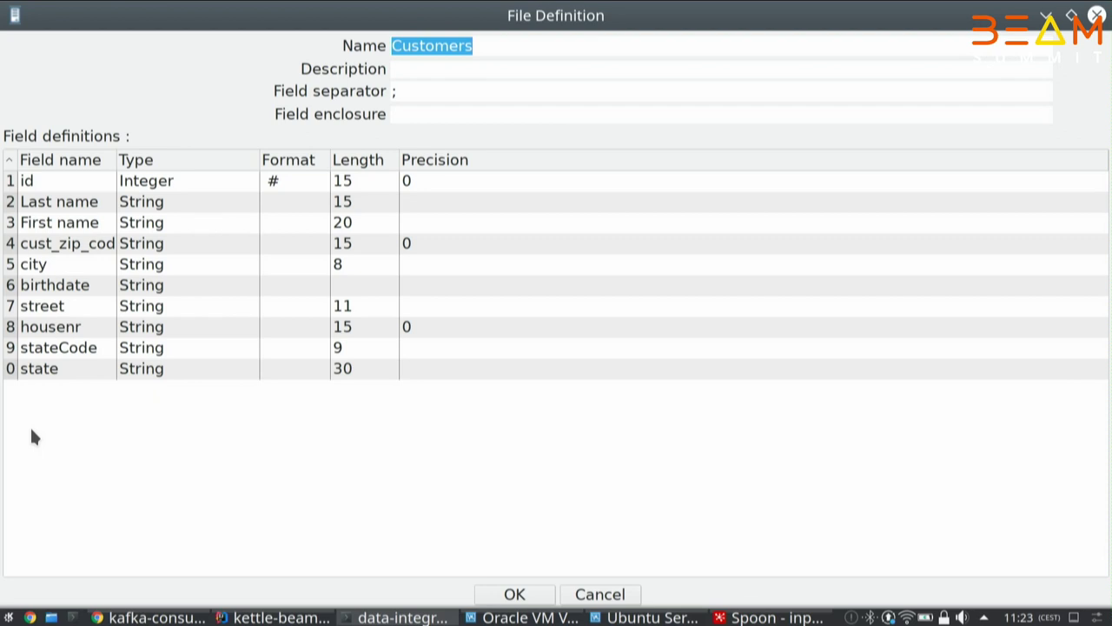
pyautogui.doubleClick(426, 91)
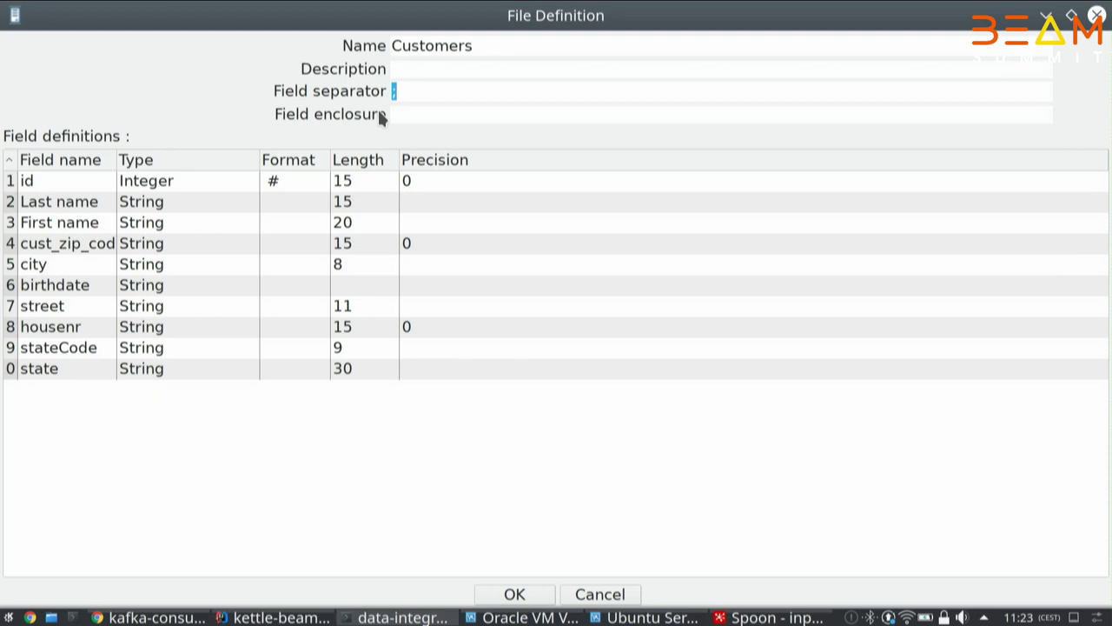
pyautogui.click(610, 592)
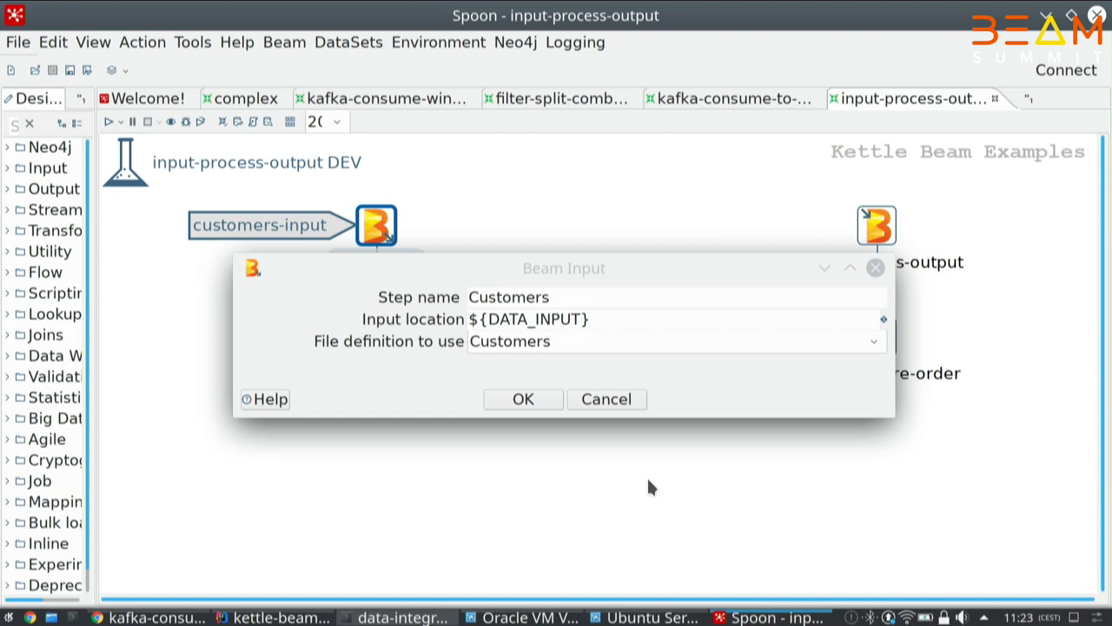
pyautogui.click(623, 401)
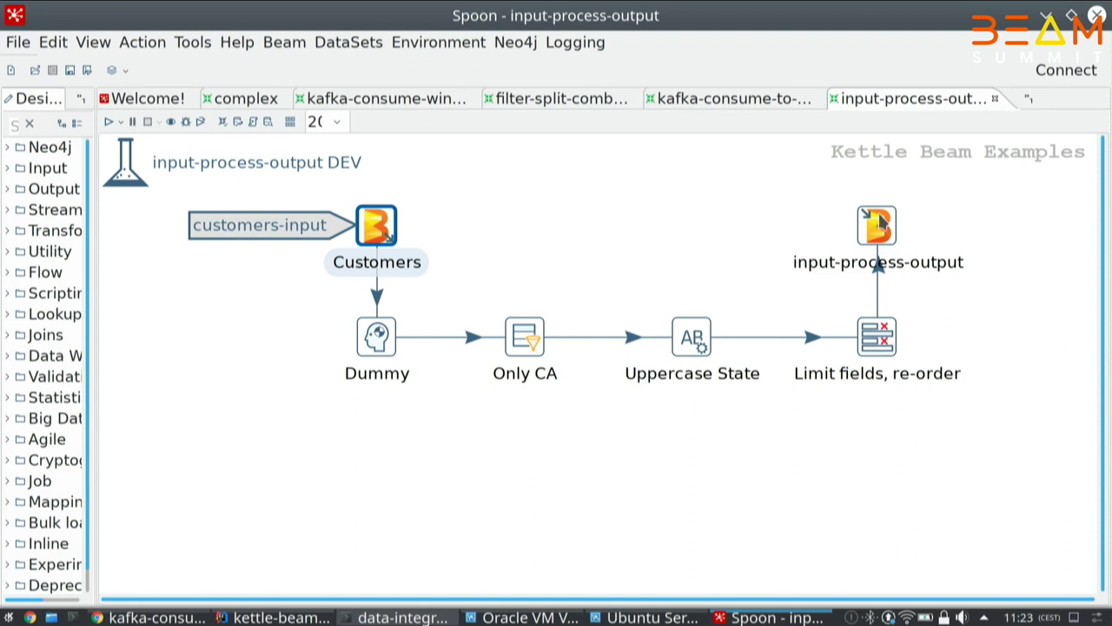
pyautogui.doubleClick(372, 236)
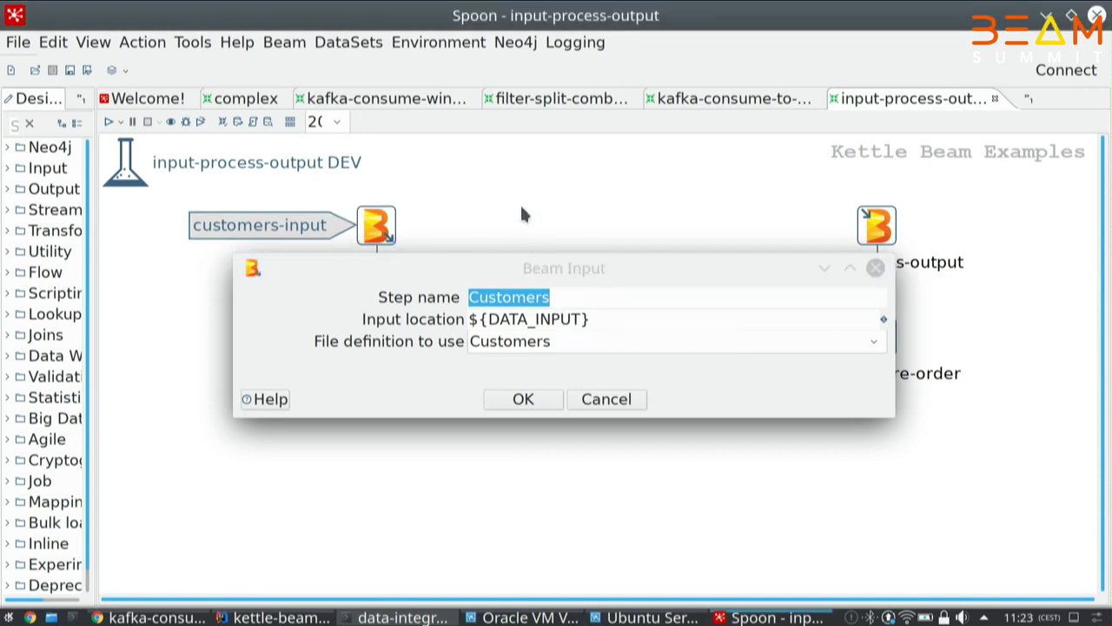
pyautogui.click(341, 43)
pyautogui.moveTo(284, 42)
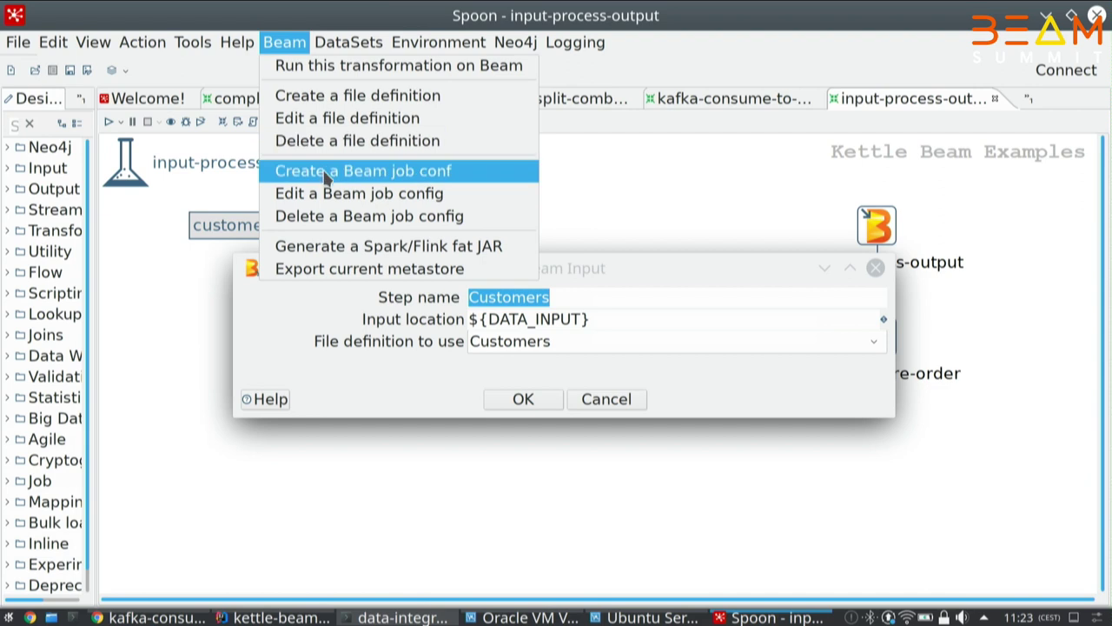
pyautogui.click(348, 192)
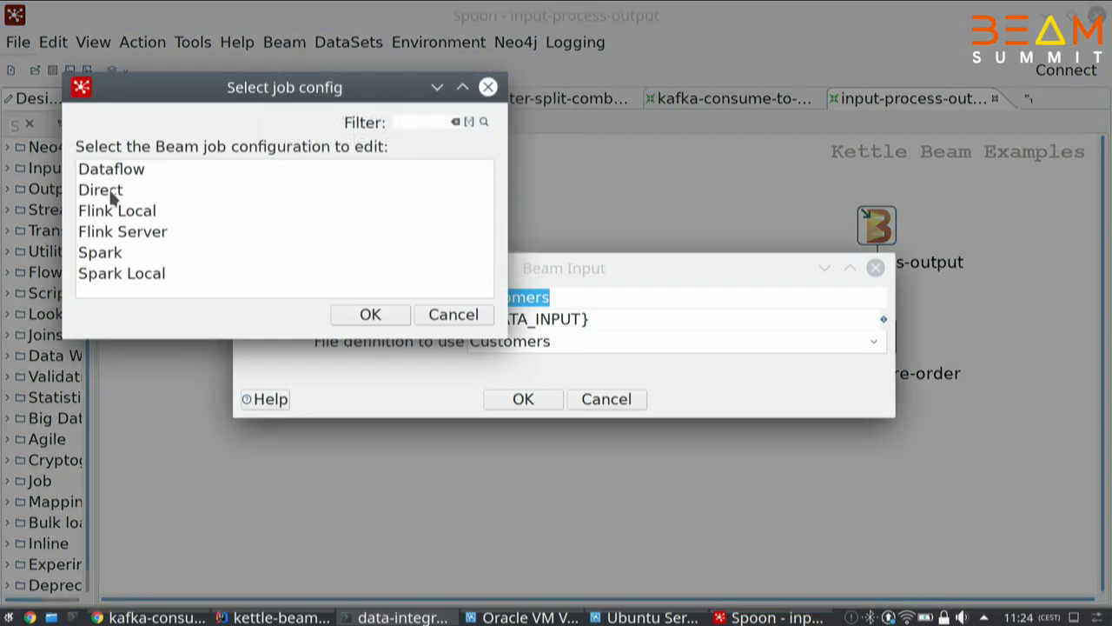
pyautogui.click(110, 216)
pyautogui.click(370, 315)
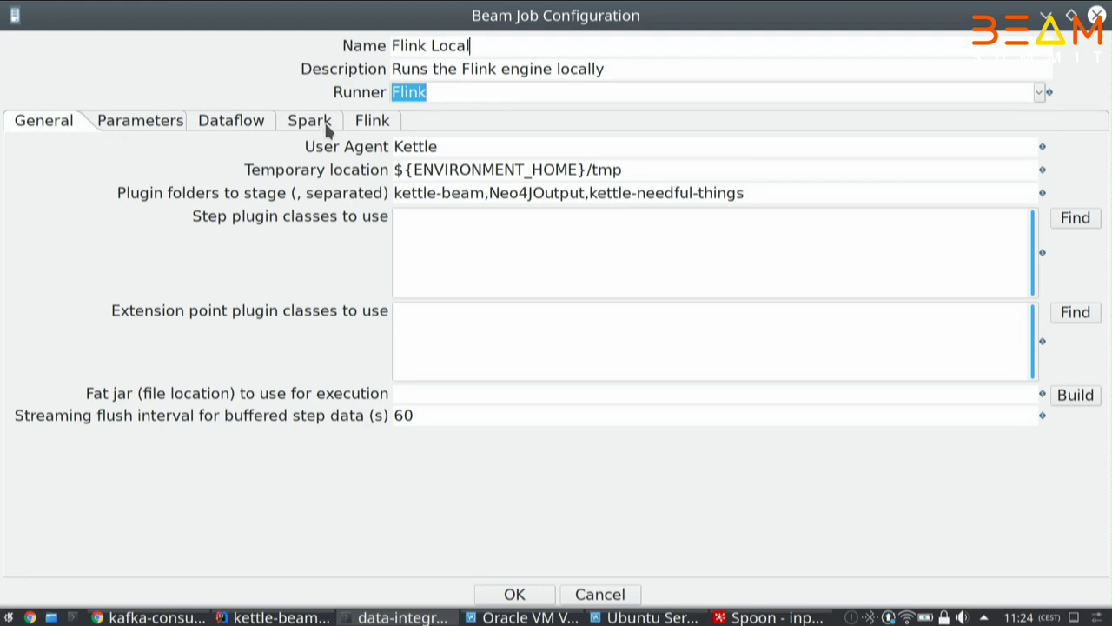
pyautogui.click(368, 128)
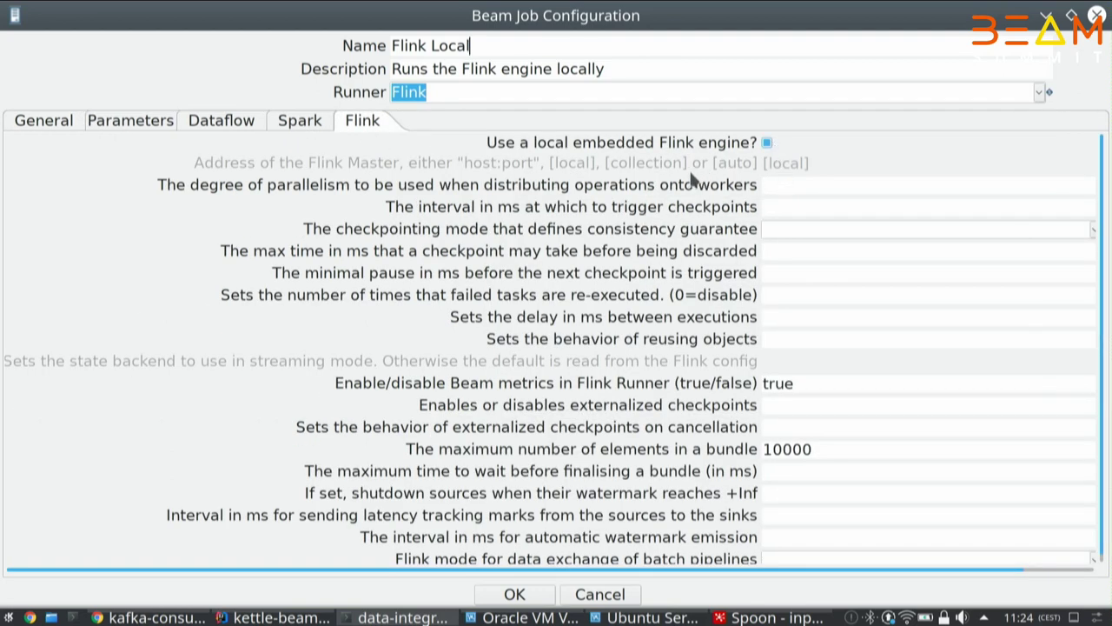
pyautogui.click(117, 127)
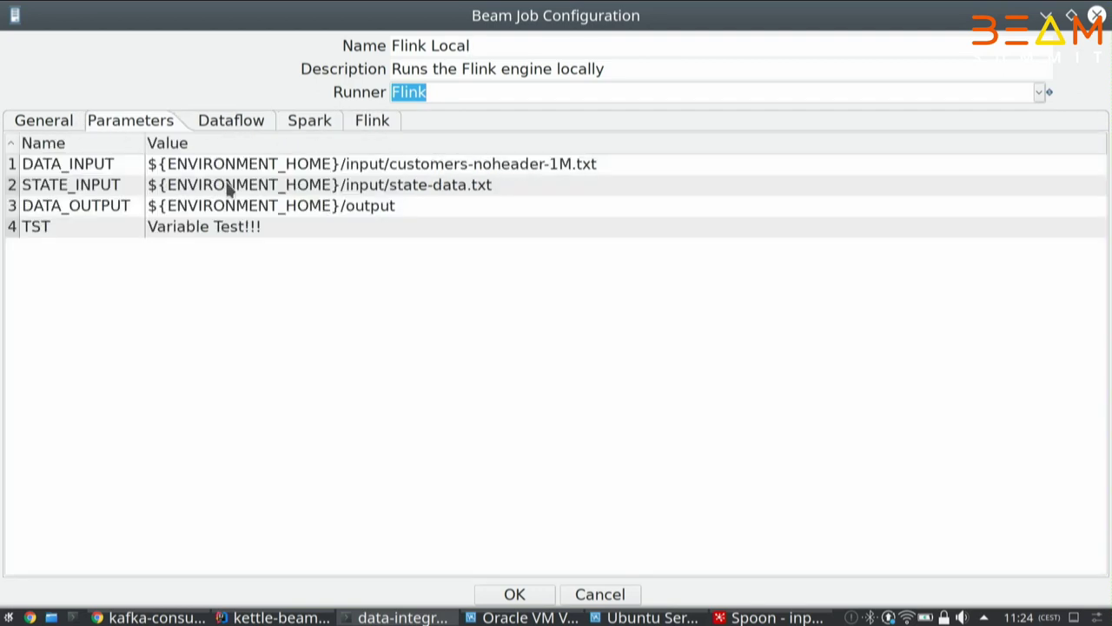
pyautogui.click(180, 165)
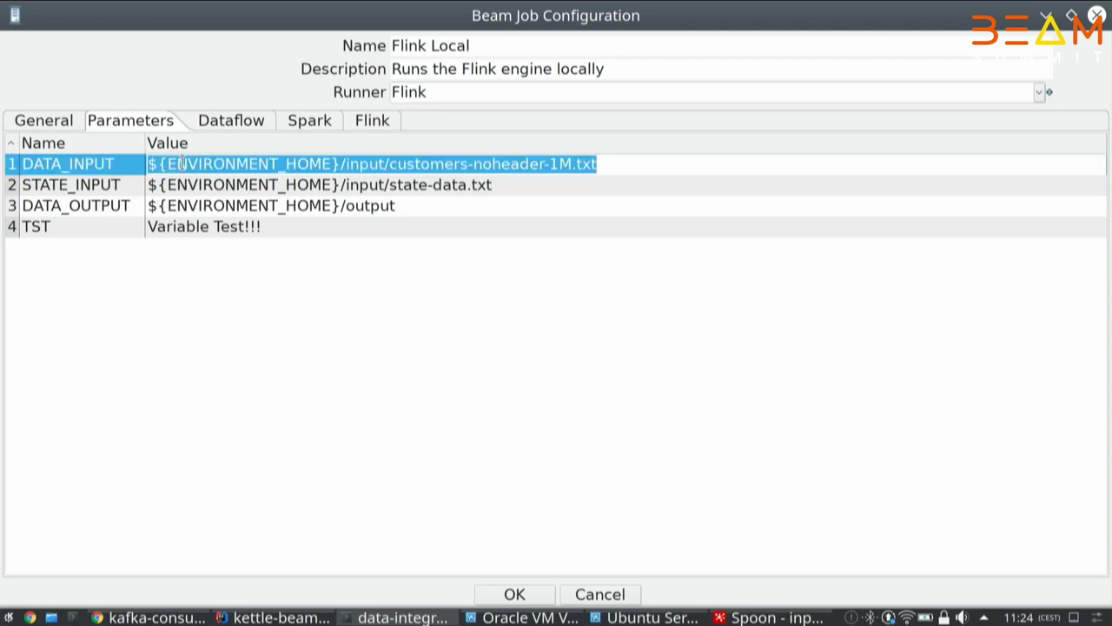
pyautogui.click(375, 165)
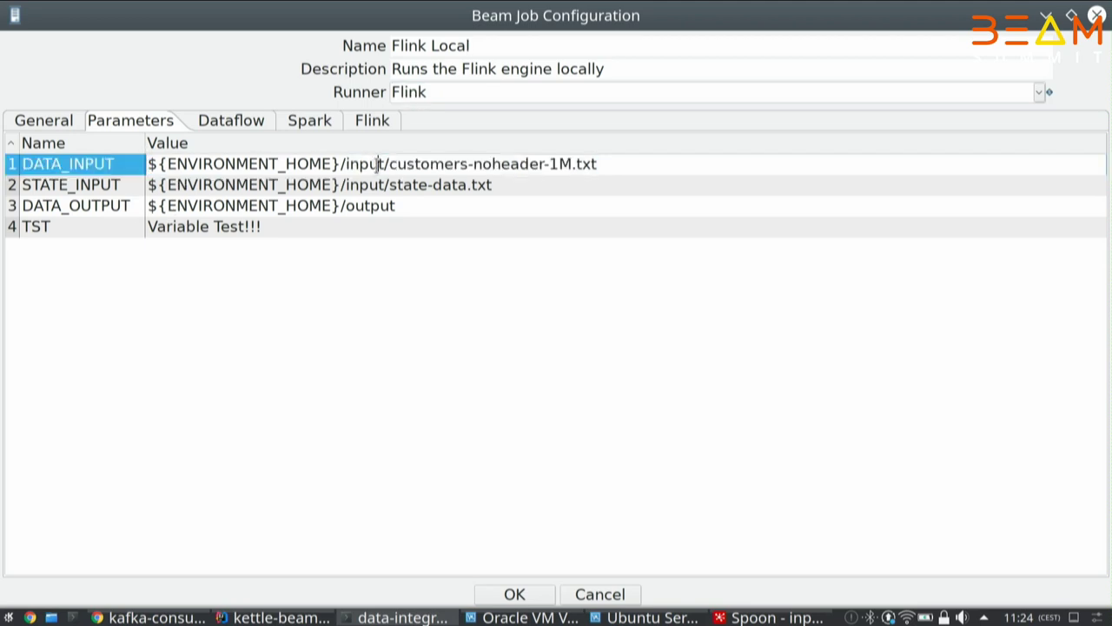
pyautogui.click(486, 186)
pyautogui.click(382, 209)
pyautogui.click(269, 226)
pyautogui.click(390, 205)
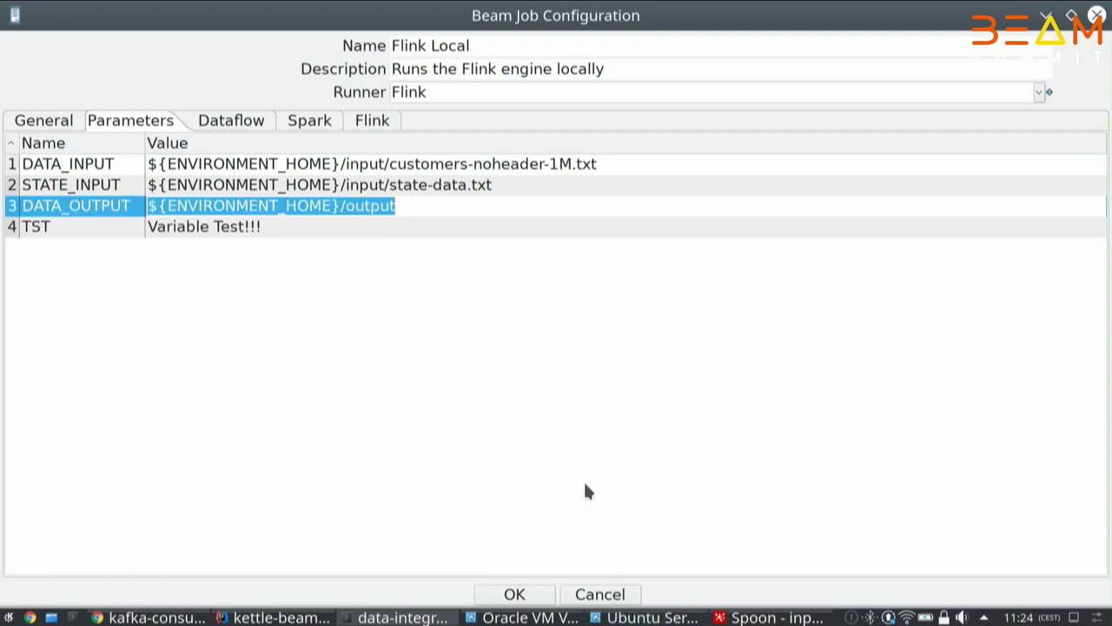
pyautogui.click(596, 594)
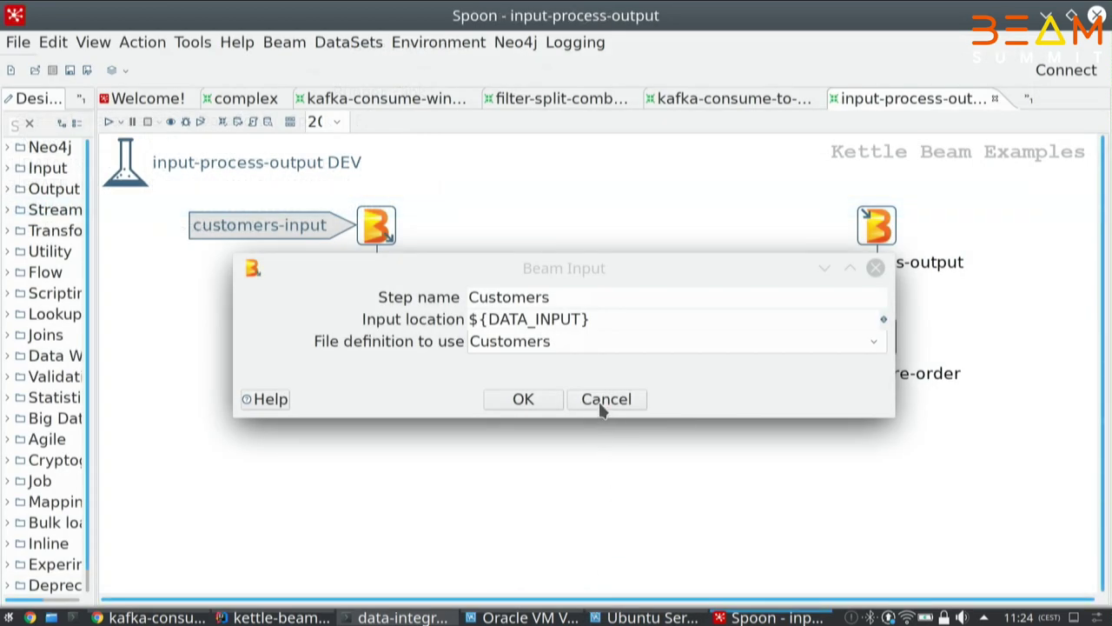
pyautogui.click(285, 41)
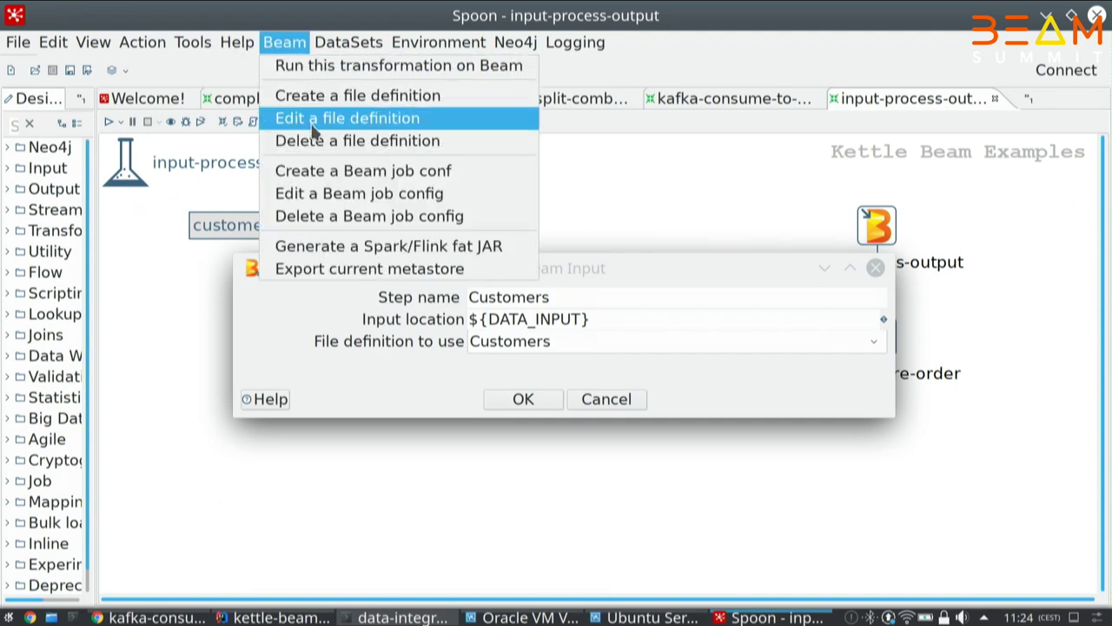
pyautogui.click(327, 201)
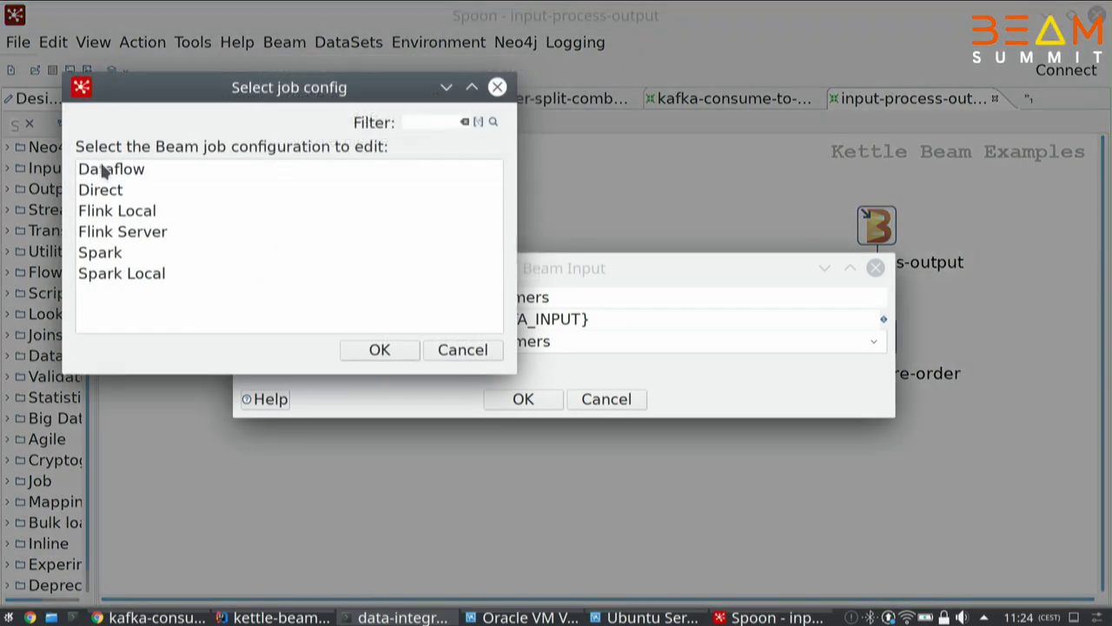
pyautogui.doubleClick(125, 167)
pyautogui.click(171, 119)
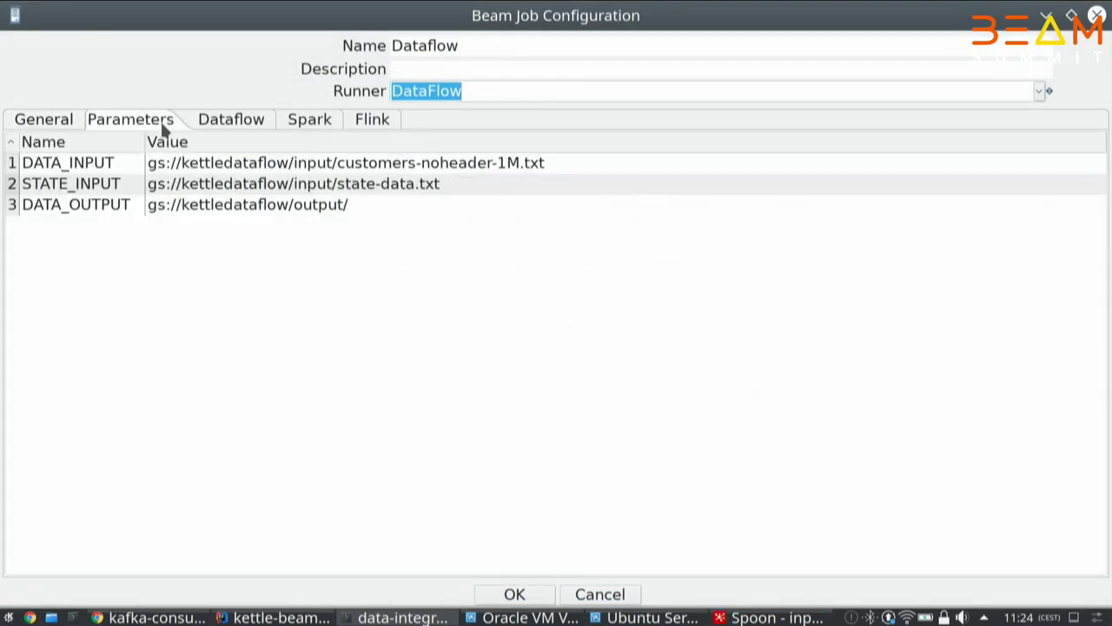
pyautogui.click(401, 163)
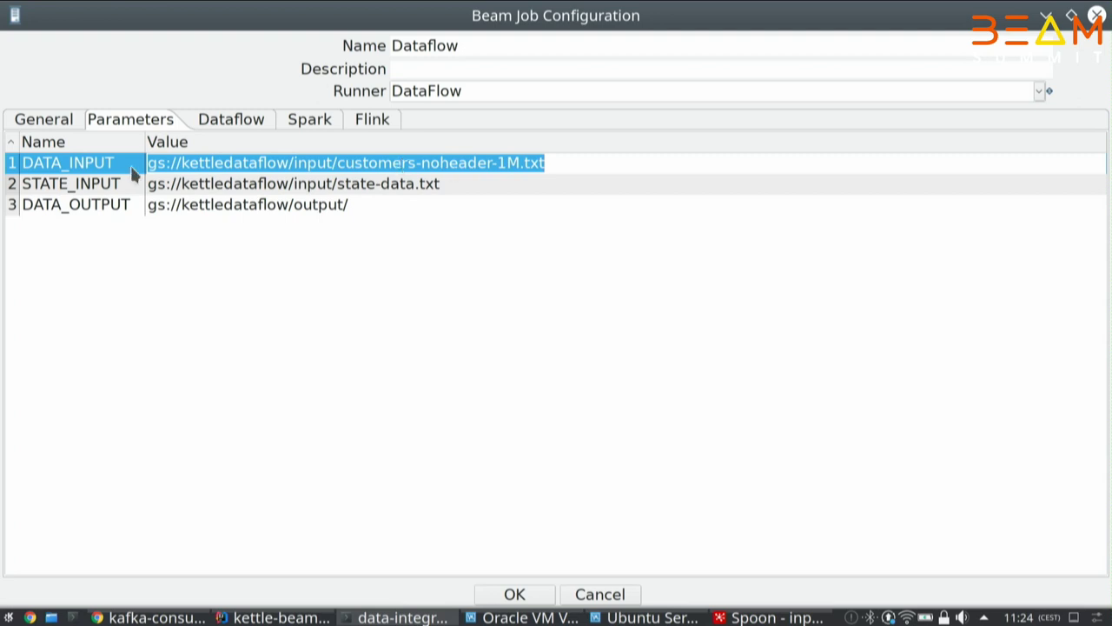
pyautogui.click(50, 124)
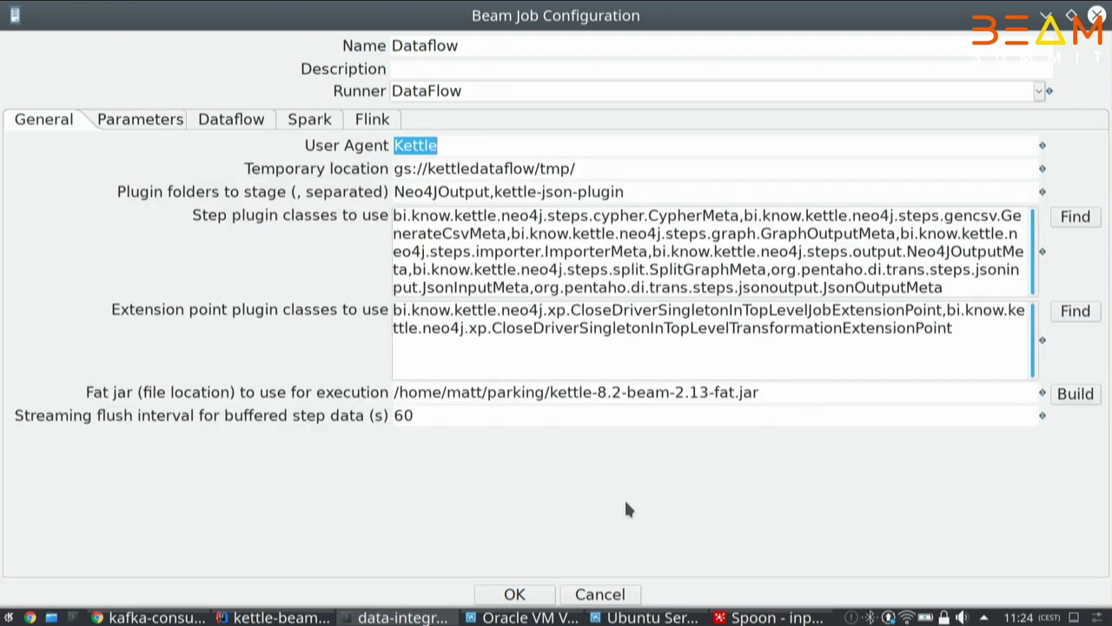
pyautogui.click(620, 593)
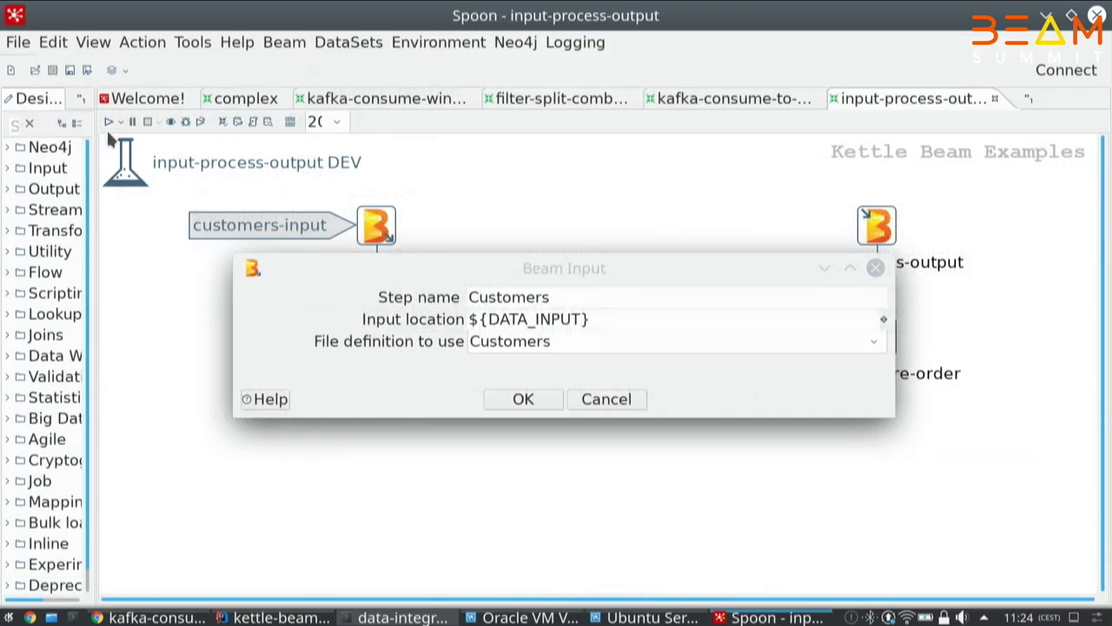
# - Run the transformation with the Beam Dataflow run configuration
pyautogui.click(121, 121)
pyautogui.click(174, 166)
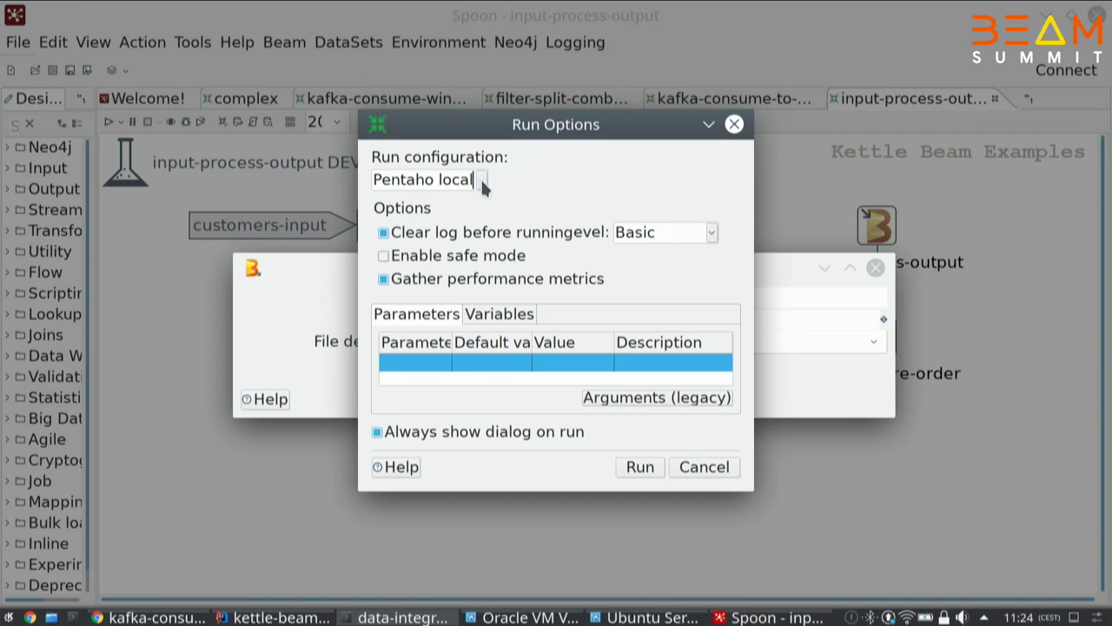
pyautogui.click(474, 180)
pyautogui.click(480, 223)
pyautogui.click(639, 466)
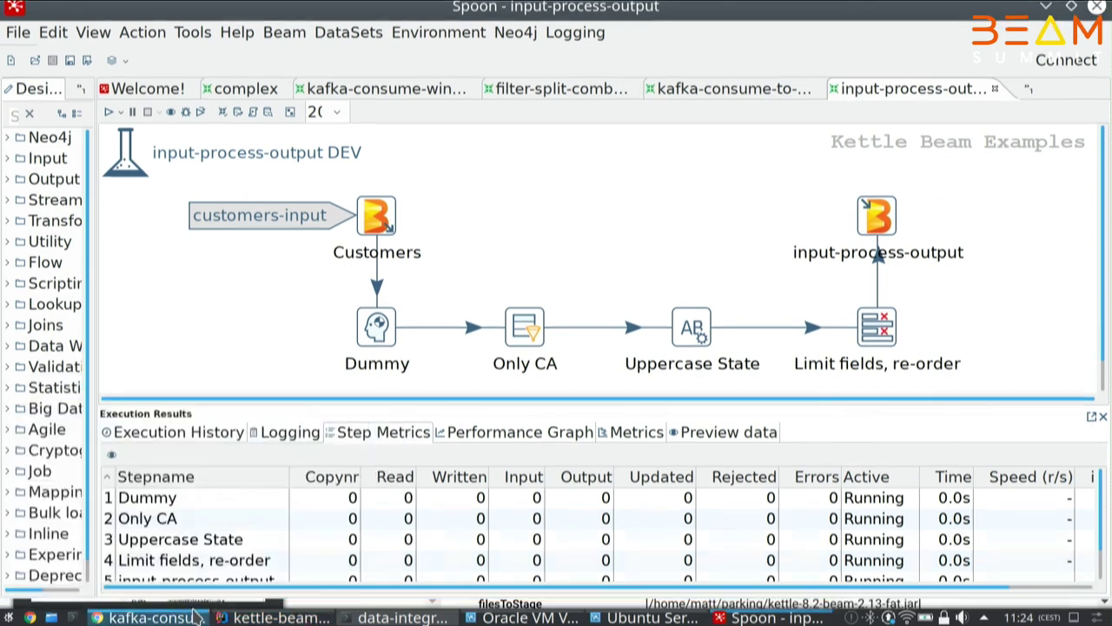
# - Reload the Dataflow jobs list in Chrome until the new input-process-output job appears
pyautogui.click(198, 616)
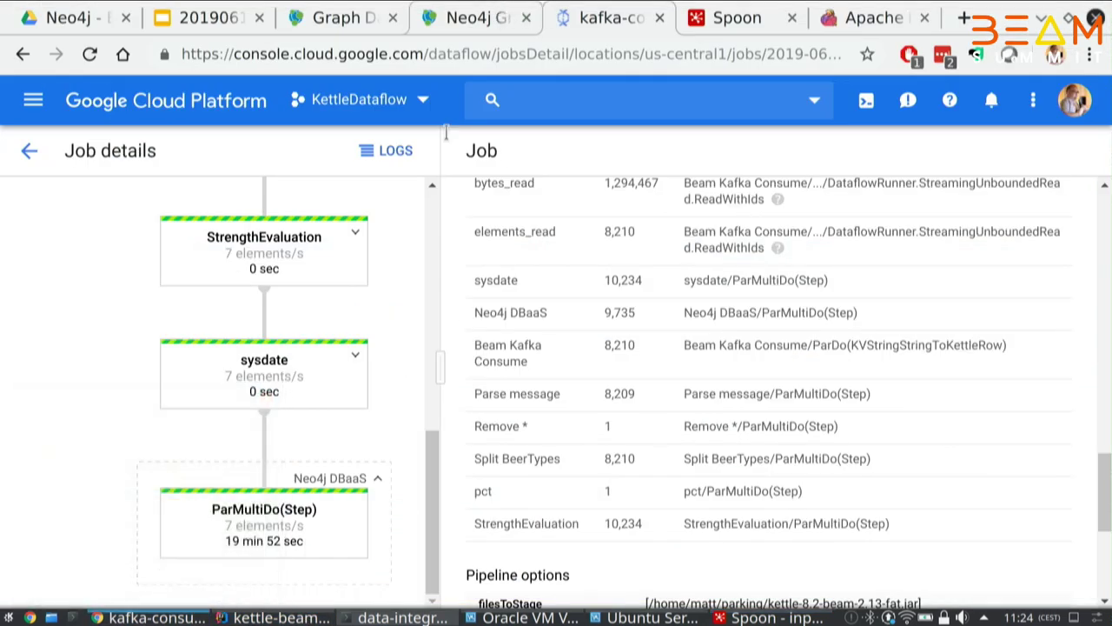
pyautogui.click(19, 153)
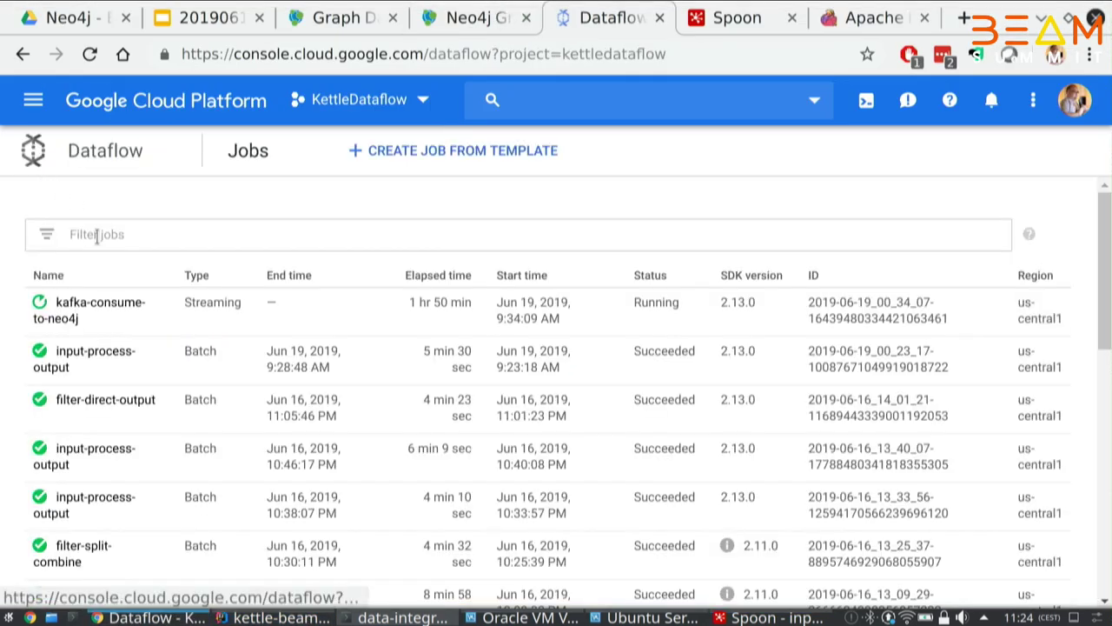
pyautogui.click(90, 54)
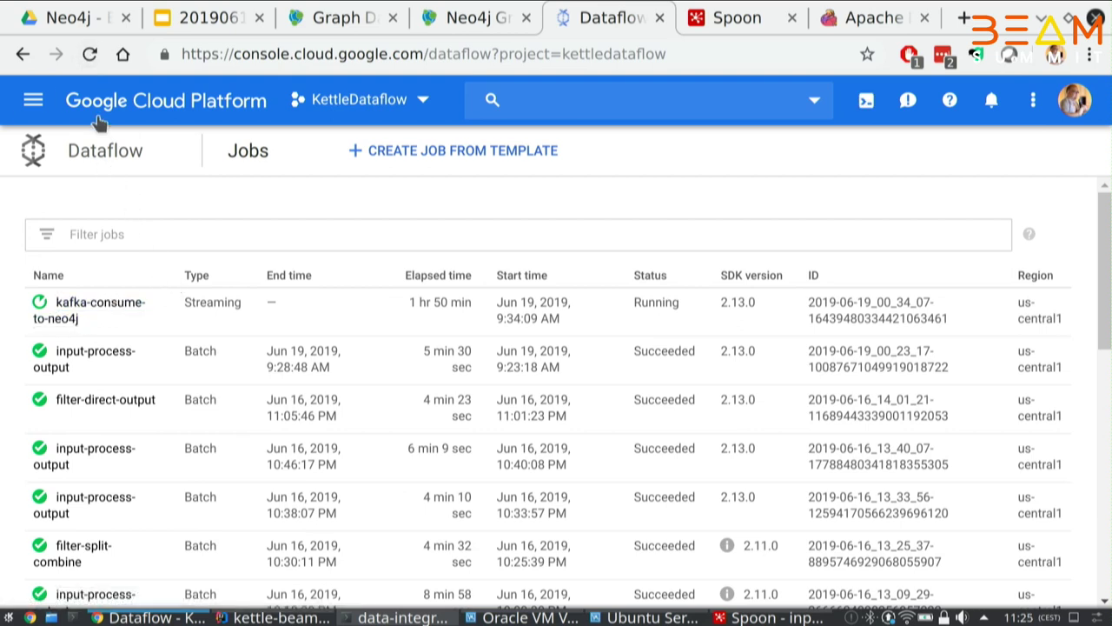
pyautogui.click(89, 54)
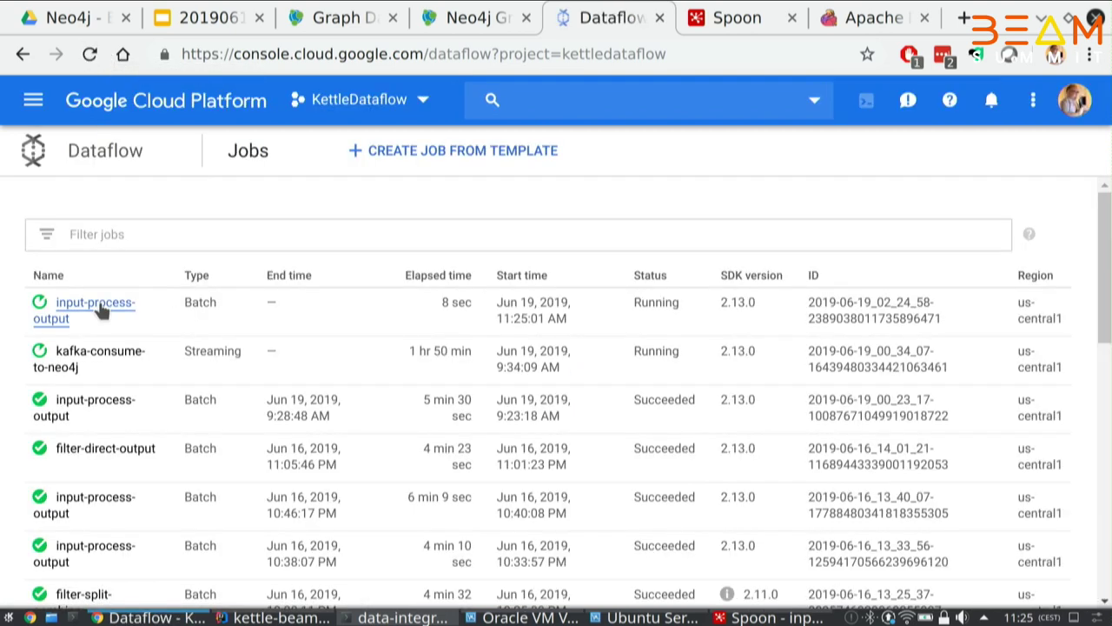
# - Review the running input-process-output Dataflow job's details and resource metrics, then check Spoon's step metrics
pyautogui.click(100, 306)
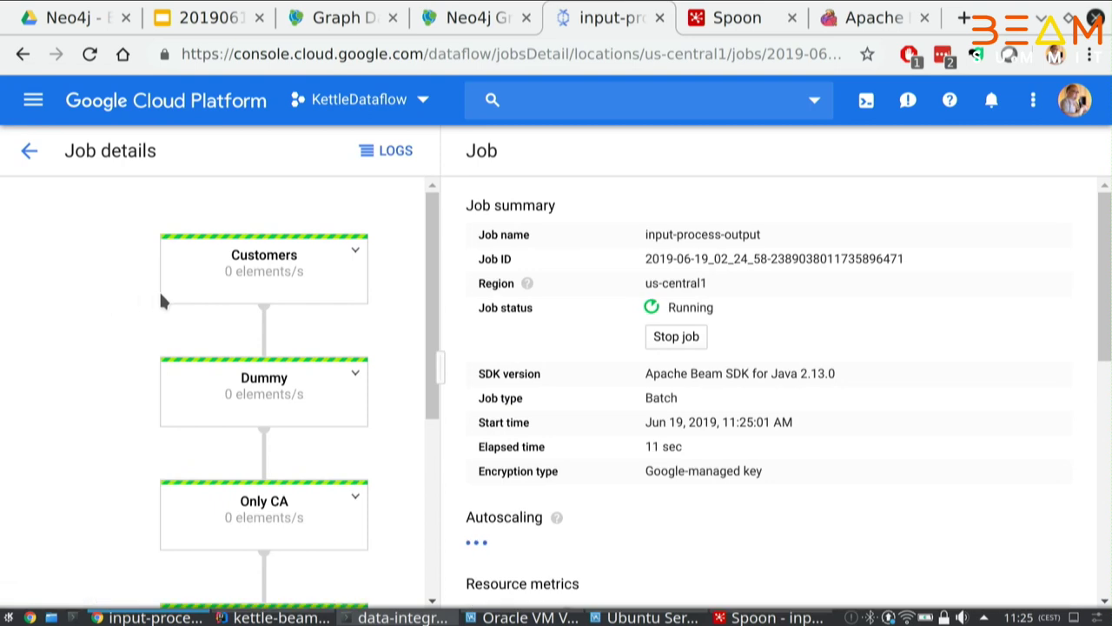
pyautogui.scroll(-5, 707, 380)
pyautogui.scroll(4, 707, 383)
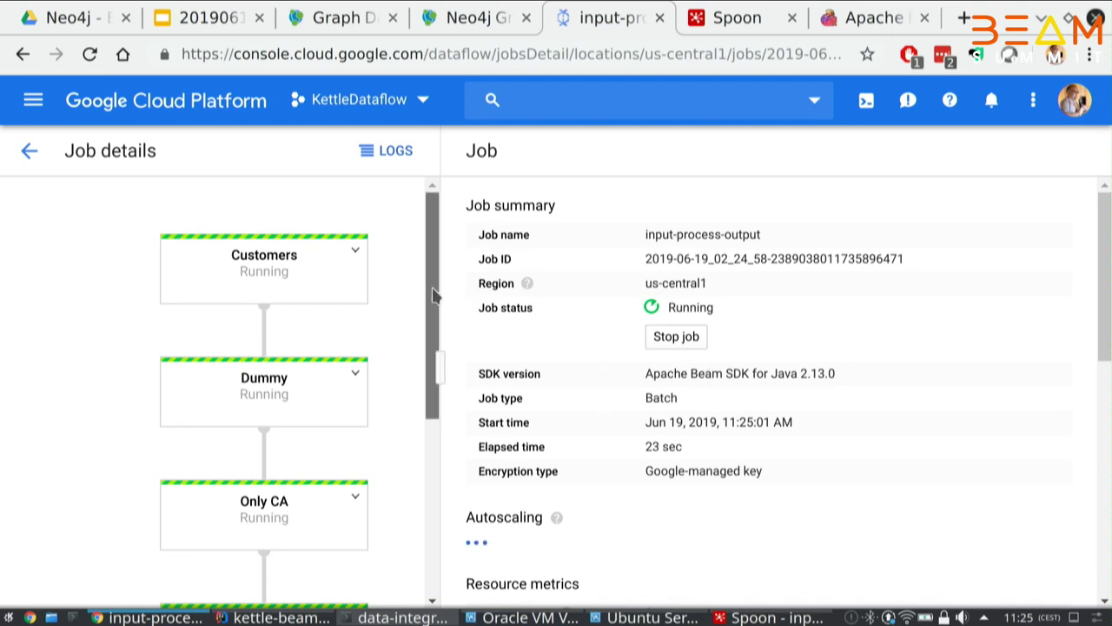
pyautogui.moveTo(434, 300); pyautogui.dragTo(488, 439)
pyautogui.scroll(-3, 616, 414)
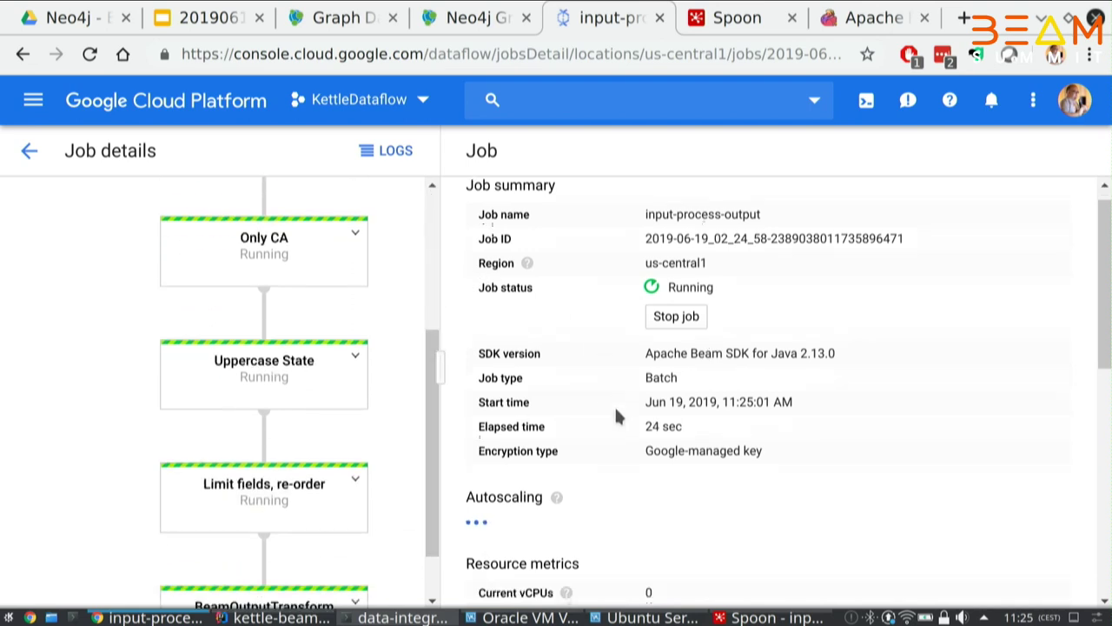
pyautogui.click(777, 617)
pyautogui.scroll(-2, 700, 545)
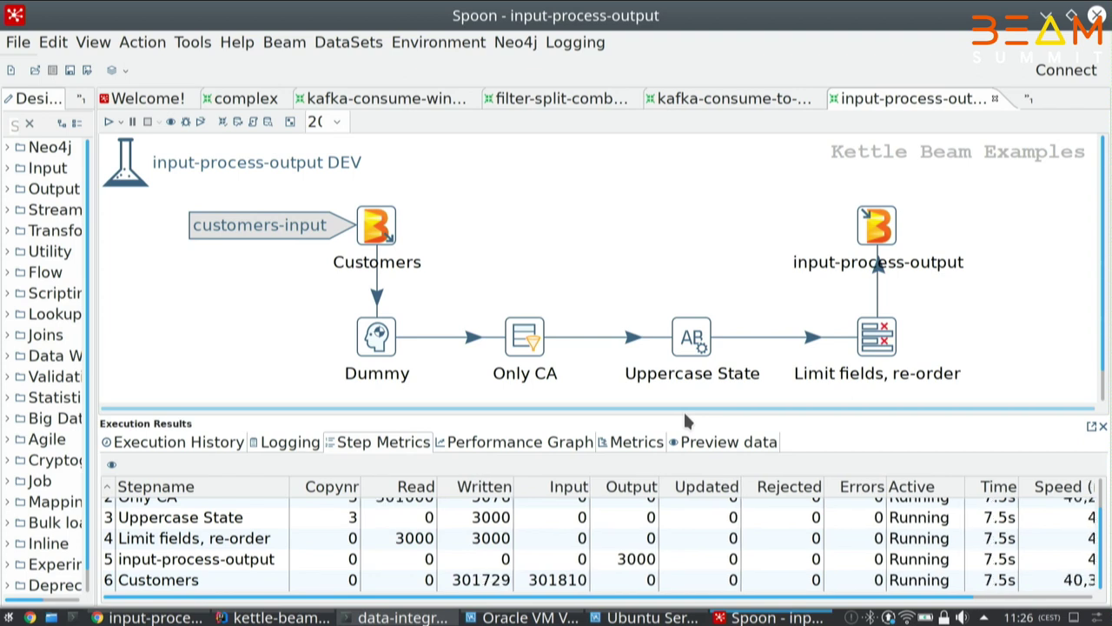
pyautogui.click(460, 591)
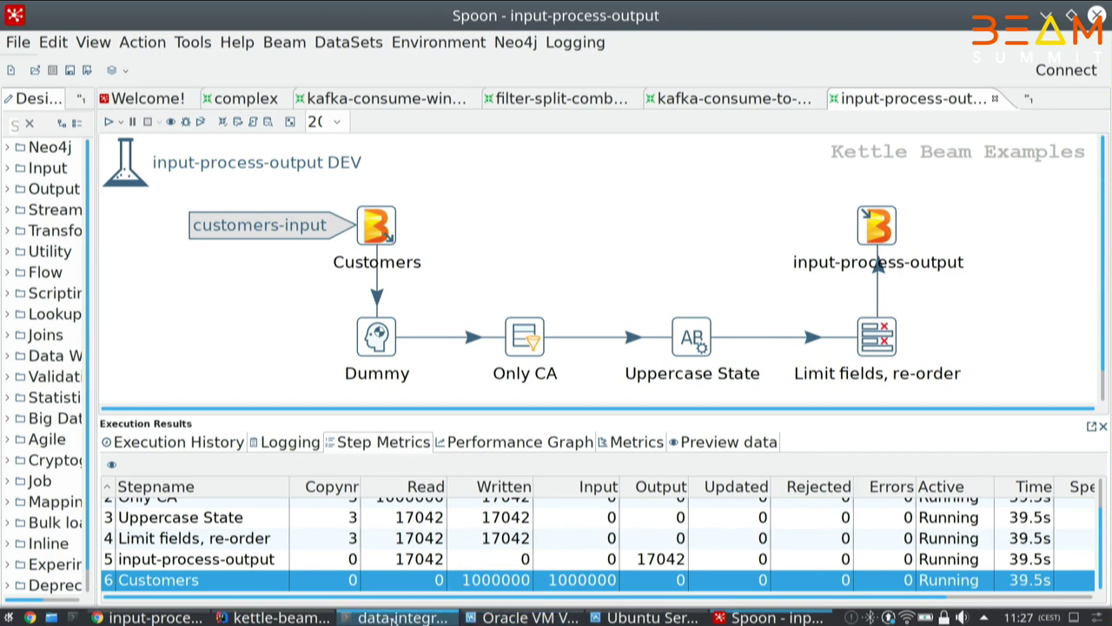
# - Check the Flink dashboard overview showing one finished job, then bring the terminal forward
pyautogui.click(147, 617)
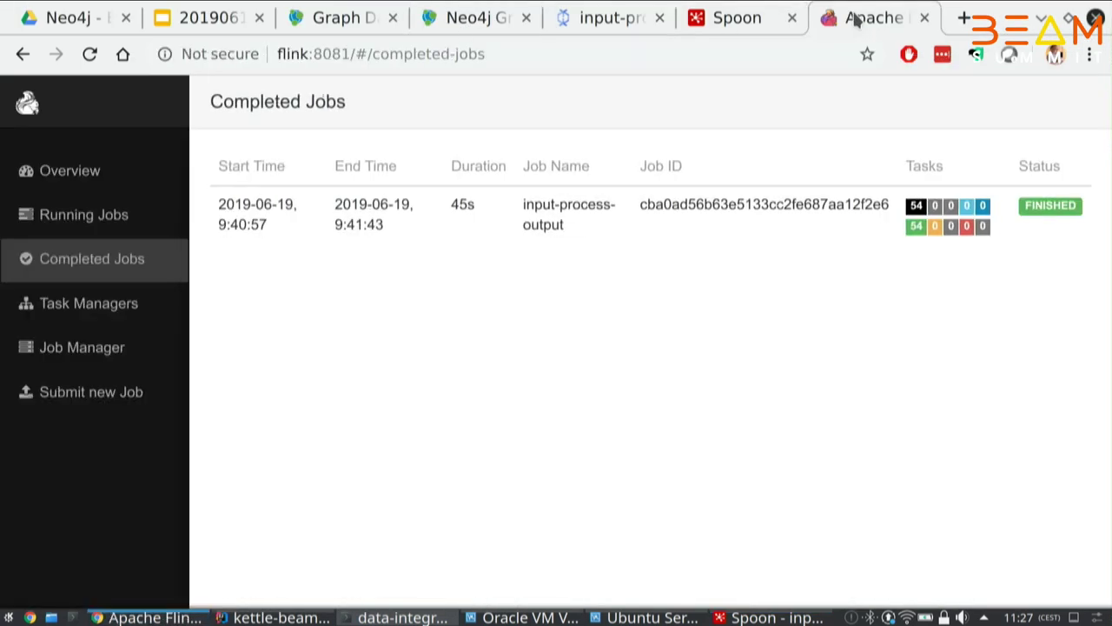
pyautogui.click(853, 18)
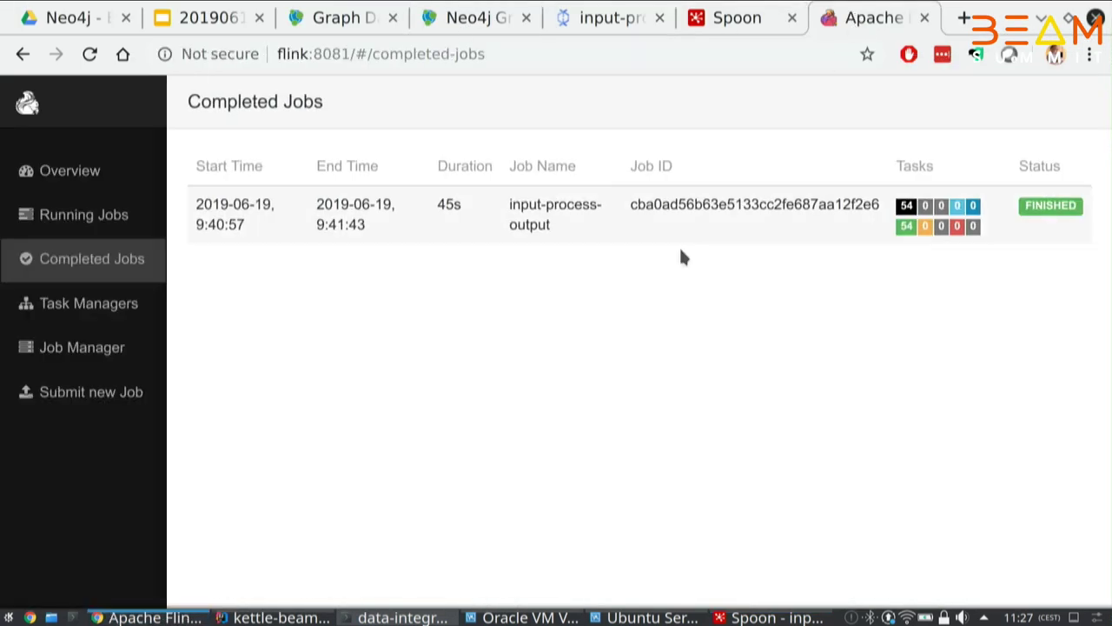
pyautogui.click(70, 172)
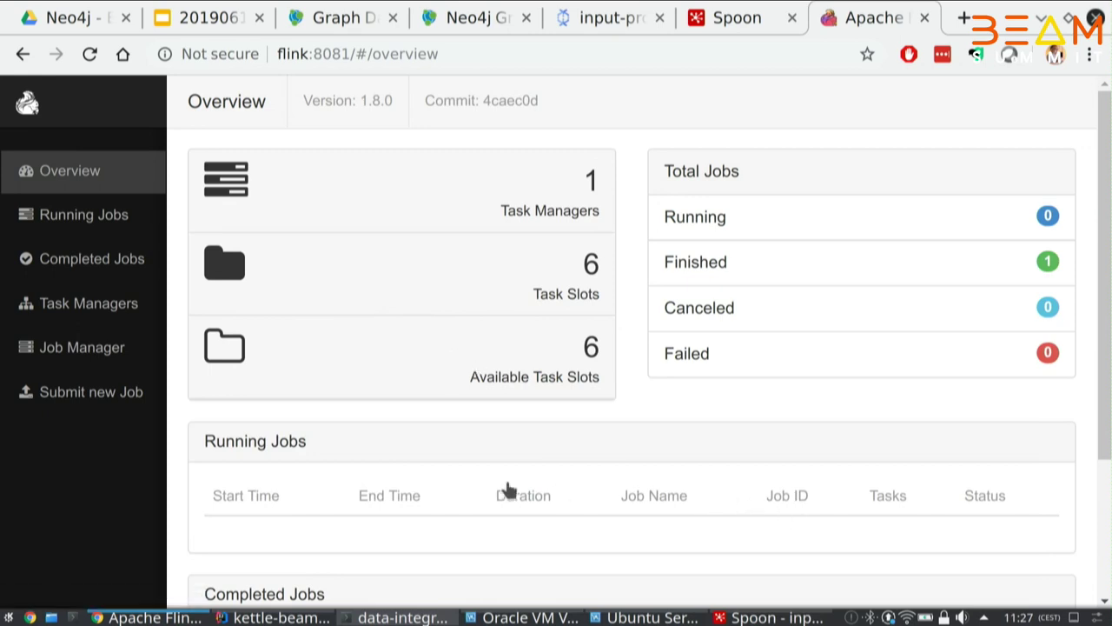
pyautogui.scroll(-3, 387, 530)
pyautogui.scroll(3, 385, 529)
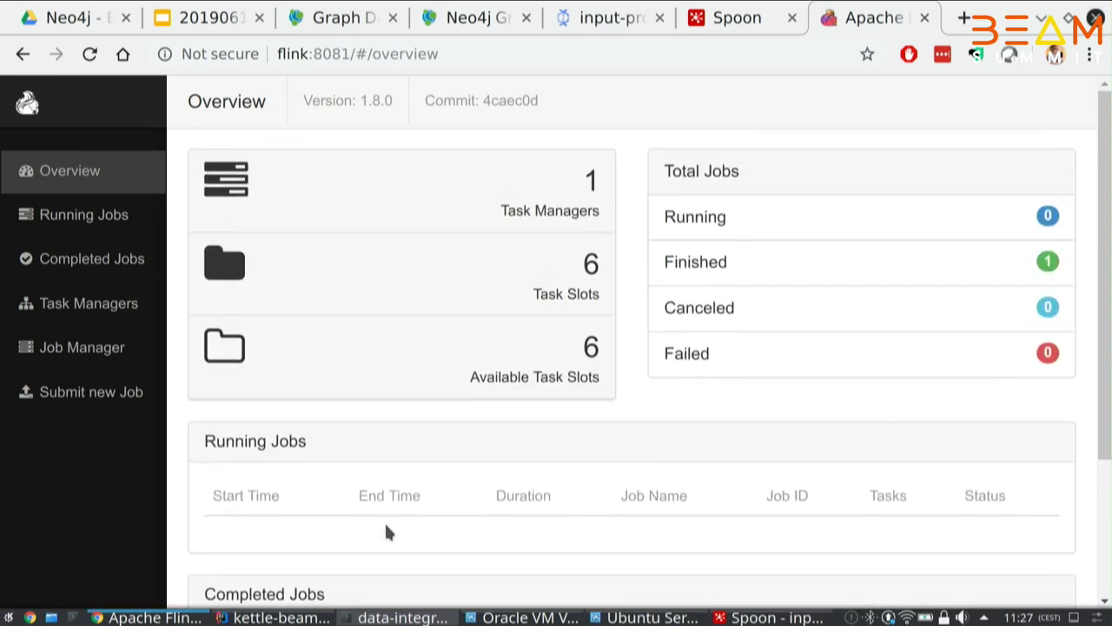
pyautogui.click(404, 617)
# - In the (kettle) flink terminal session, change into the flink-1.8.0 folder
pyautogui.click(339, 595)
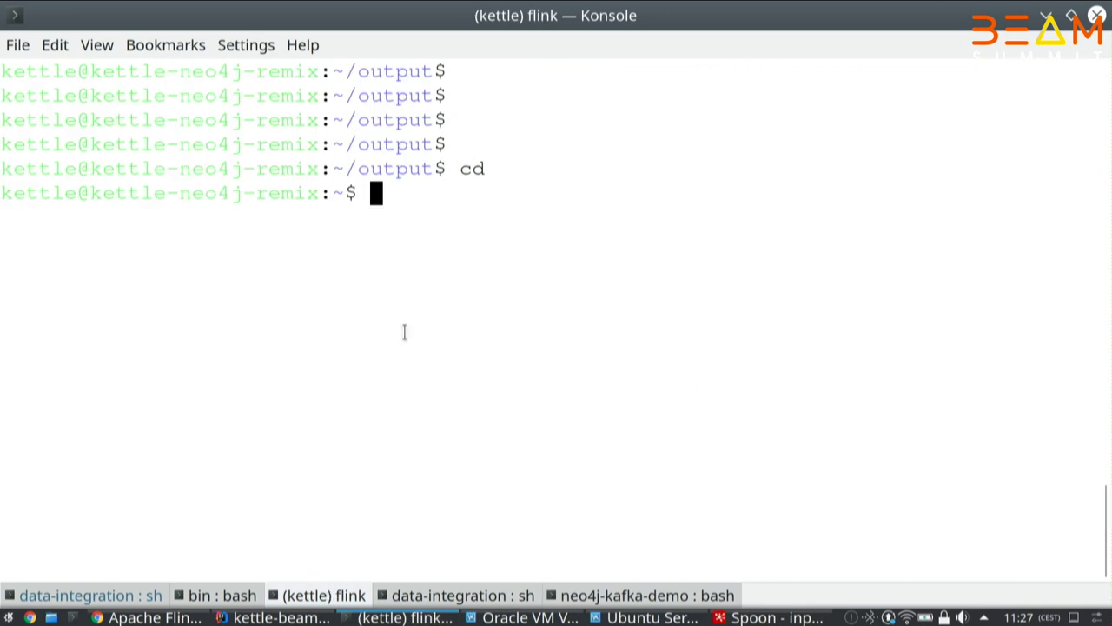
pyautogui.write('date')
pyautogui.press('BackSpace')
pyautogui.press('BackSpace')
pyautogui.press('BackSpace')
pyautogui.press('BackSpace')
pyautogui.write('cd l')
pyautogui.press('BackSpace')
pyautogui.write('fli')
pyautogui.press('Tab')
pyautogui.write('8')
pyautogui.press('Tab')
pyautogui.press('Return')
# - Display the run-kettle-flink.sh launch script with more
pyautogui.write('cd')
pyautogui.press('Up')
pyautogui.press('Up')
pyautogui.press('Up')
pyautogui.press('Up')
pyautogui.press('Up')
pyautogui.press('Up')
pyautogui.press('Up')
pyautogui.press('Up')
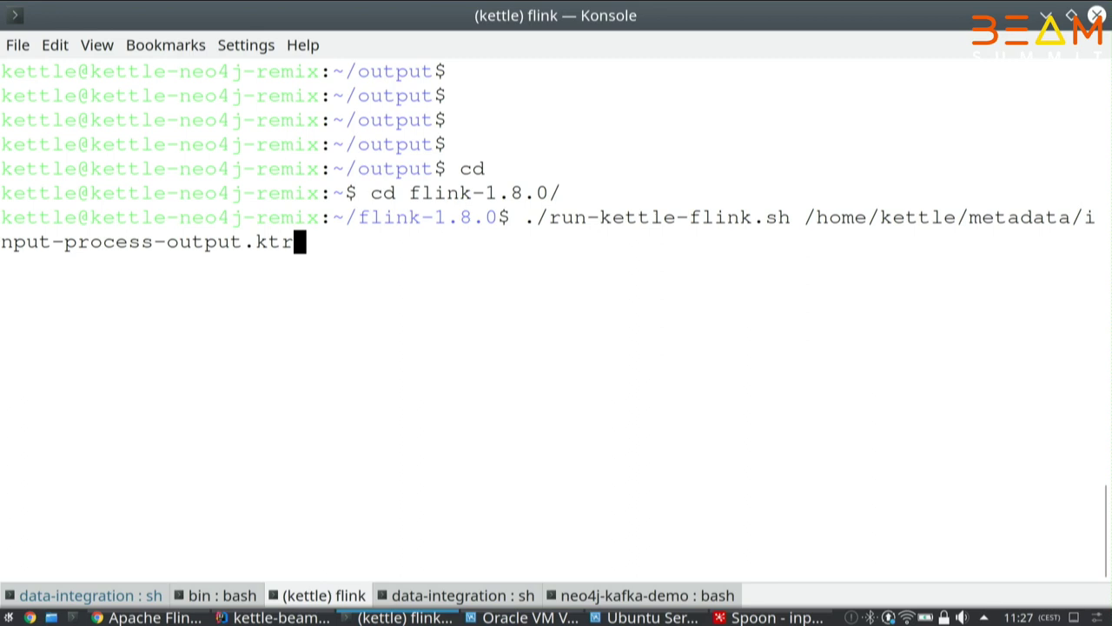
pyautogui.write('moew')
pyautogui.hotkey('ctrl', 'c')
pyautogui.write('morew')
pyautogui.press('BackSpace')
pyautogui.write('r')
pyautogui.press('Tab')
pyautogui.press('Return')
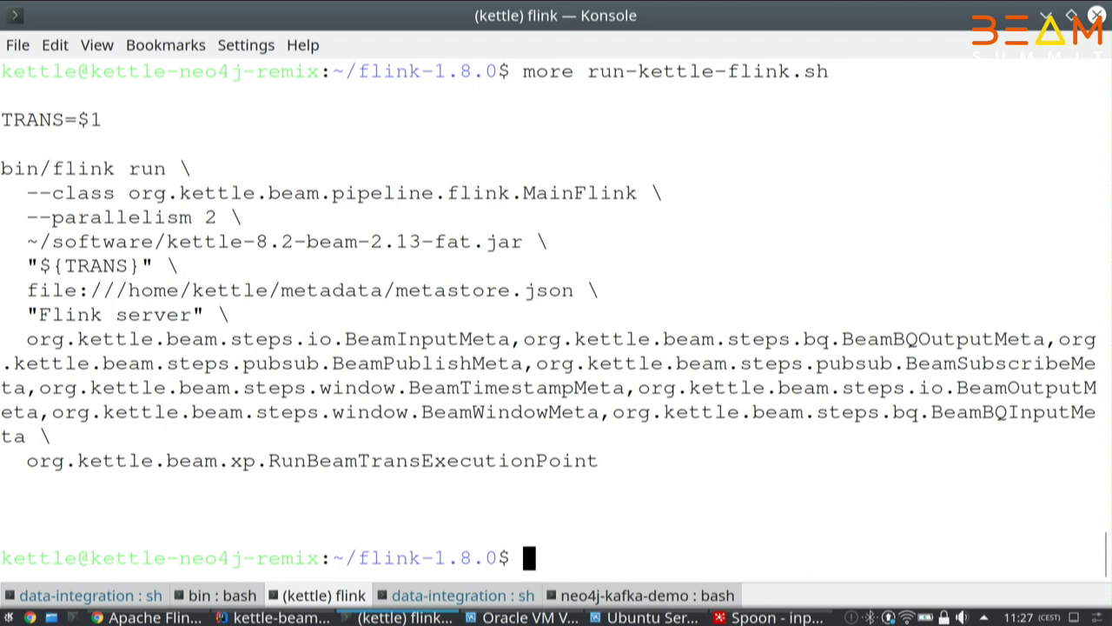
# - Highlight the fat jar, Beam step plugin classes, Flink run configuration and metastore.json path
pyautogui.tripleClick(329, 241)
pyautogui.moveTo(27, 341); pyautogui.dragTo(670, 460)
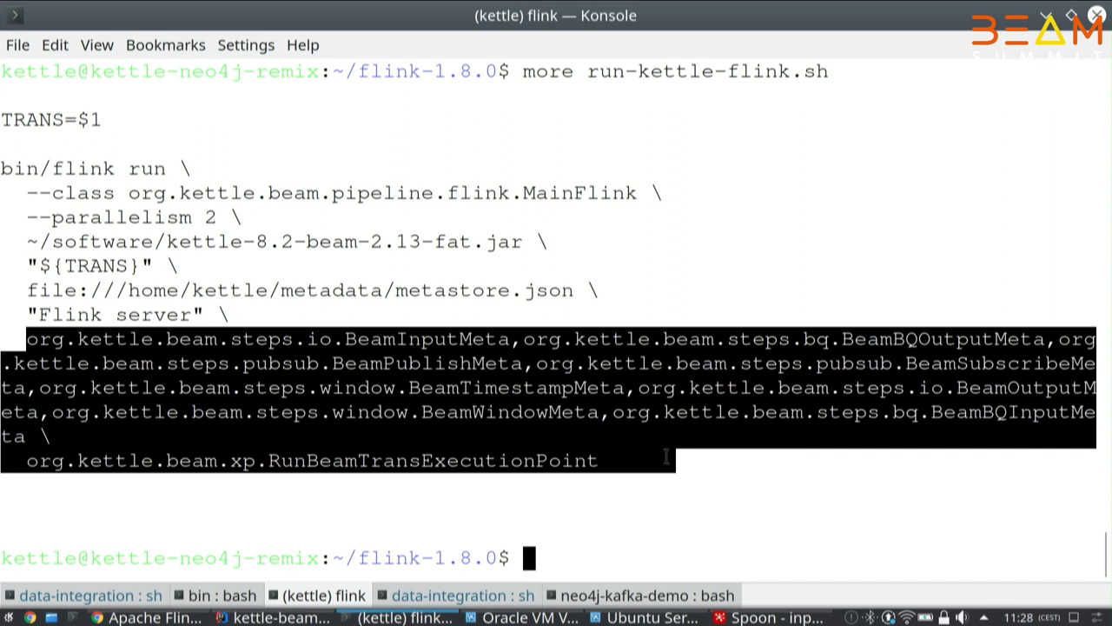
pyautogui.doubleClick(52, 314)
pyautogui.moveTo(52, 315); pyautogui.dragTo(170, 315)
pyautogui.doubleClick(259, 289)
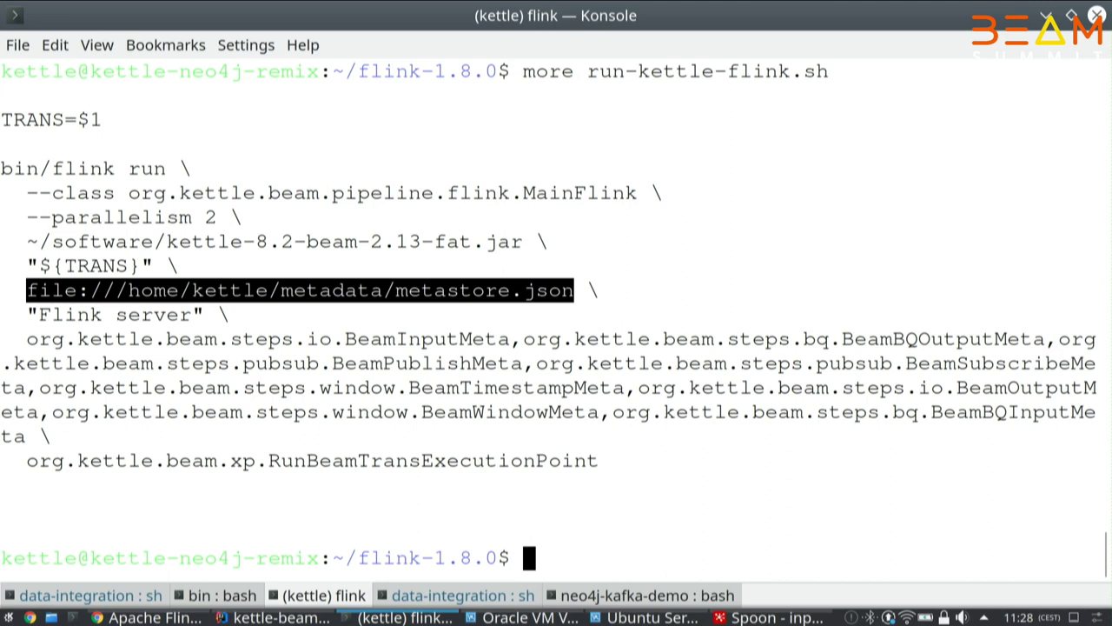
# - Highlight the ${TRANS} and metastore argument lines, then recall the ./run-kettle-flink.sh input-process-output.ktr command
pyautogui.tripleClick(136, 268)
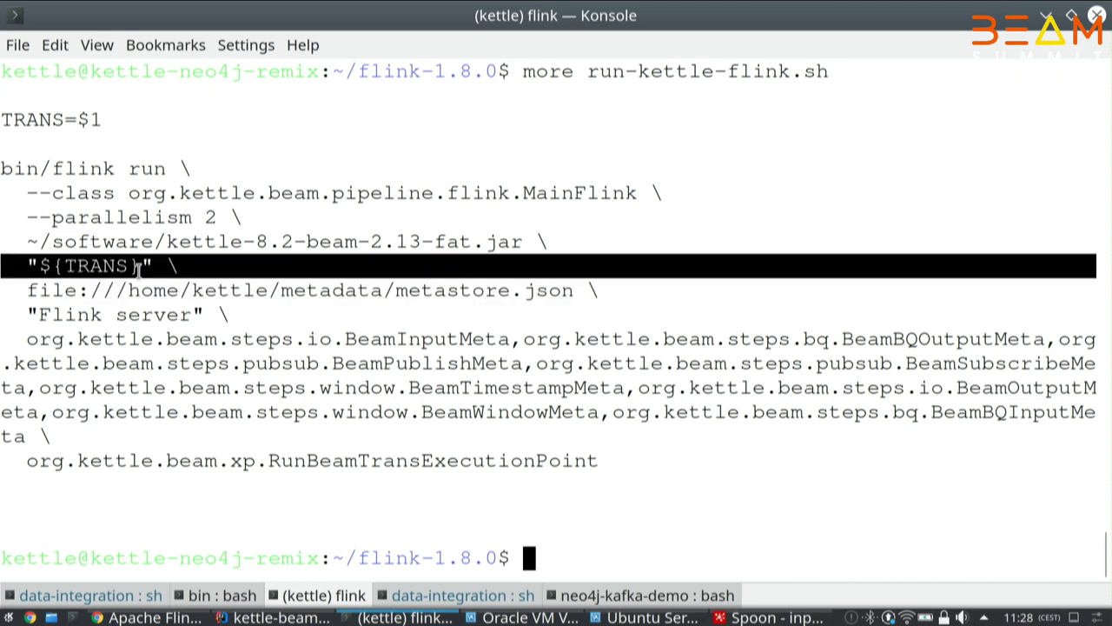
pyautogui.doubleClick(235, 291)
pyautogui.click(236, 293)
pyautogui.tripleClick(236, 294)
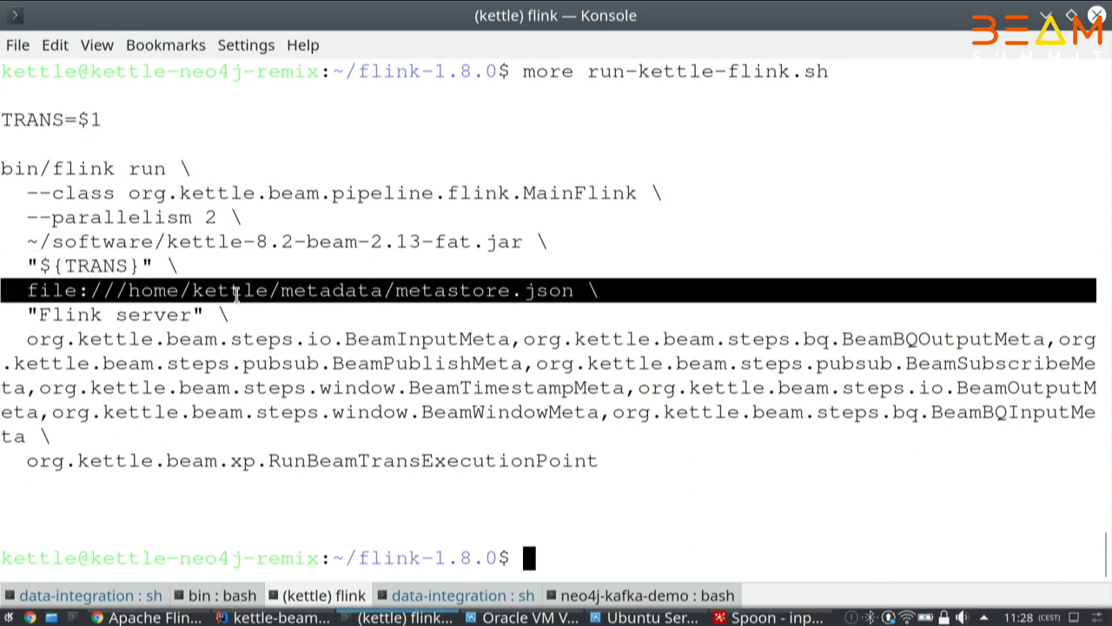
pyautogui.click(153, 266)
pyautogui.tripleClick(152, 265)
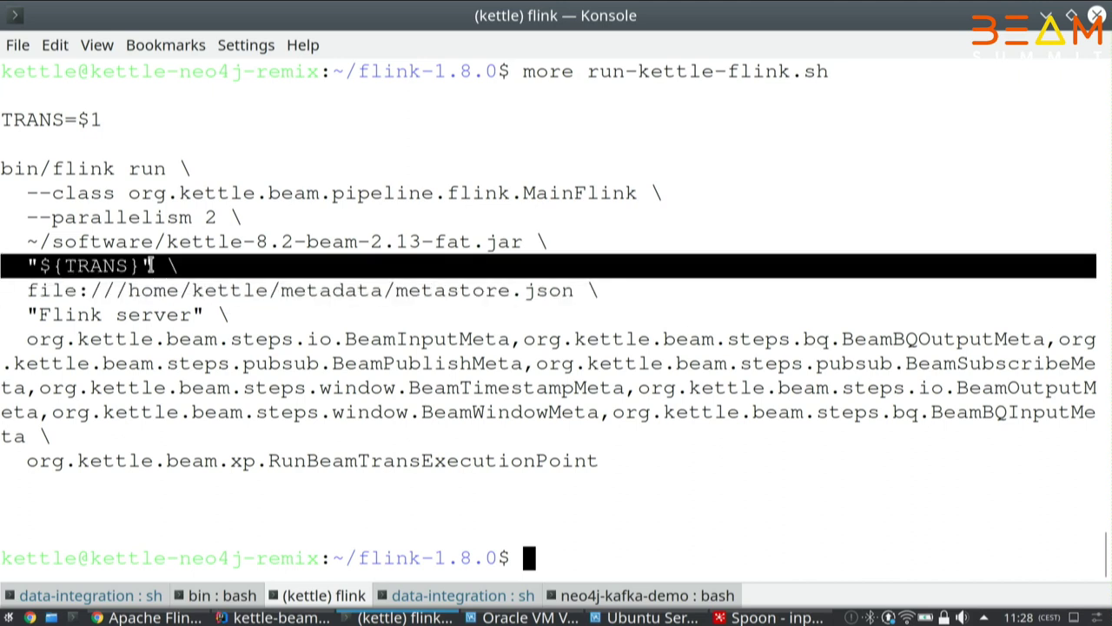
pyautogui.press('Up')
pyautogui.press('Up')
pyautogui.press('Up')
pyautogui.press('Up')
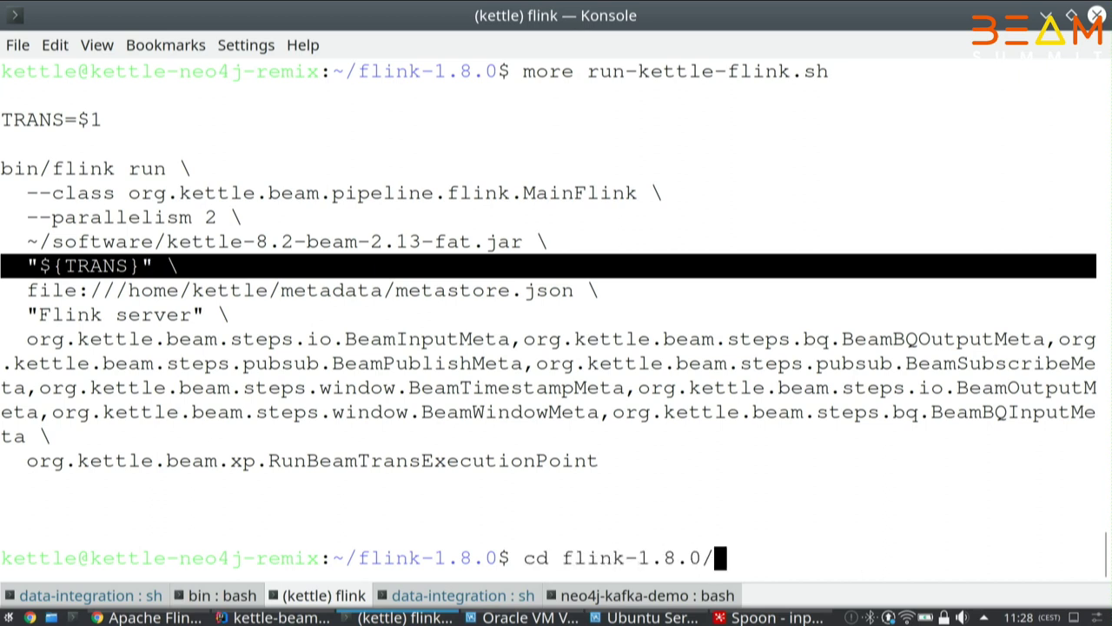
pyautogui.press('Up')
pyautogui.press('Up')
pyautogui.press('Up')
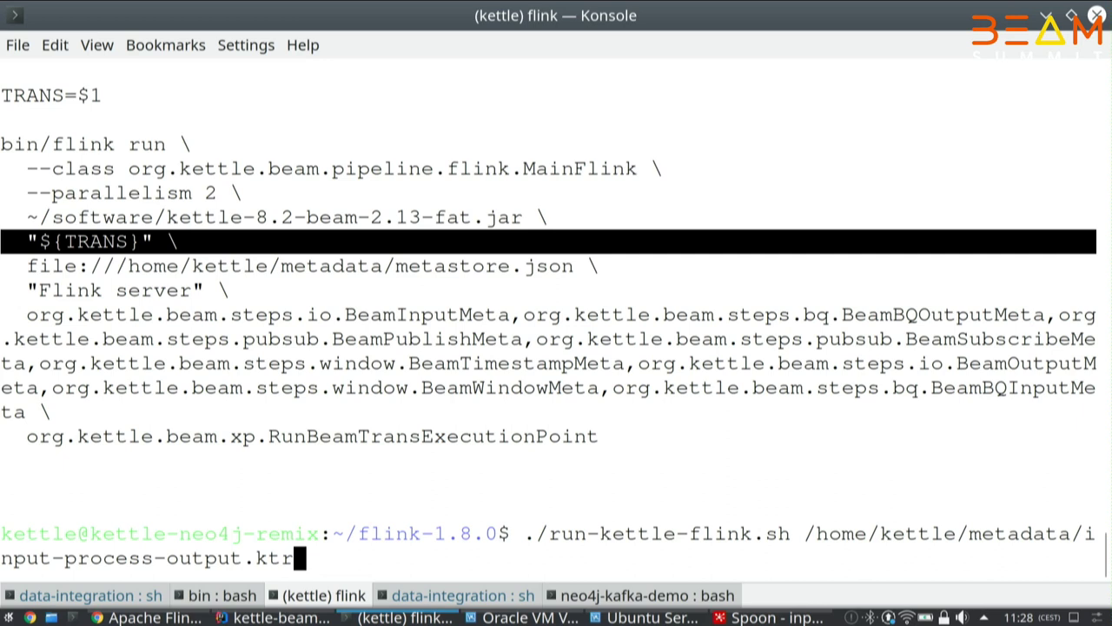
# - Copy the input-process-output.ktr path from the recalled command and open it in vi
pyautogui.doubleClick(884, 539)
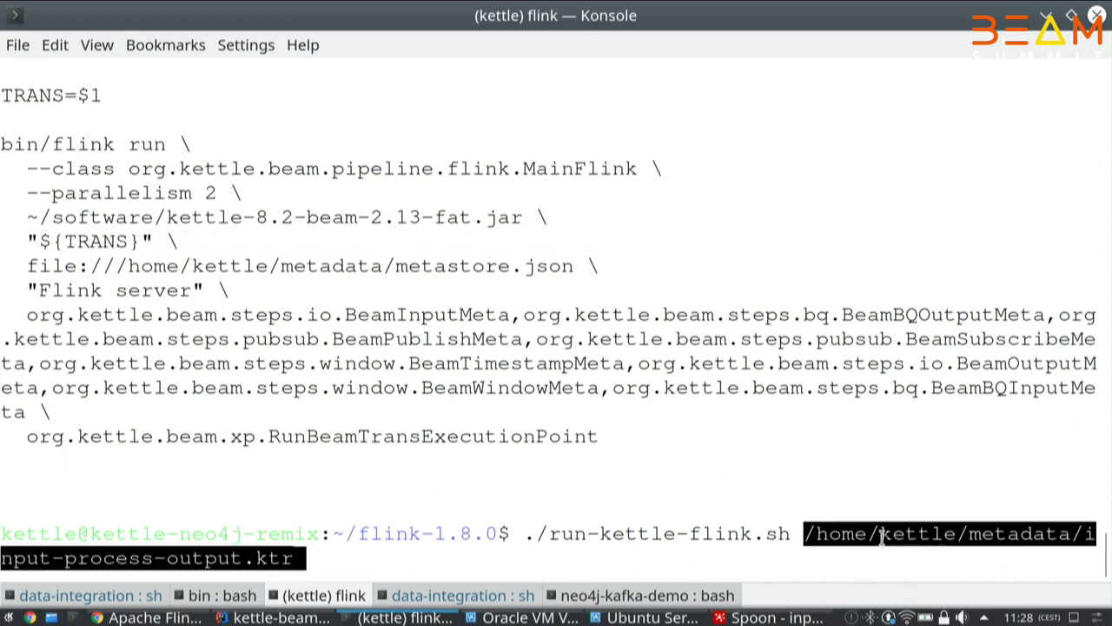
pyautogui.rightClick(882, 539)
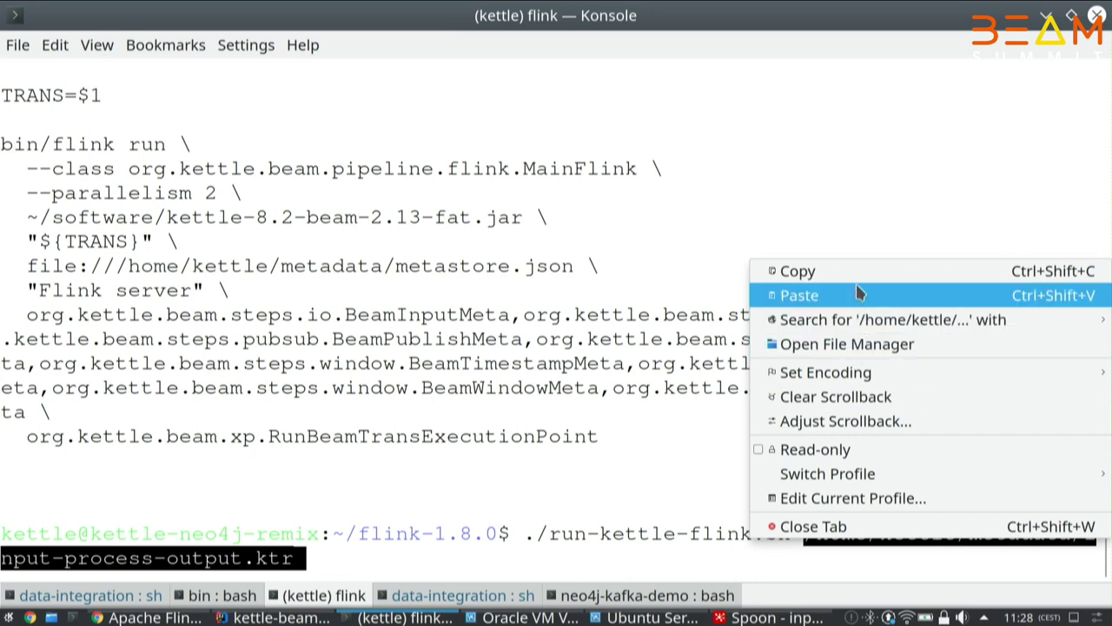
pyautogui.click(799, 271)
pyautogui.hotkey('ctrl', 'c')
pyautogui.write('vi')
pyautogui.hotkey('ctrl', 'shift', 'v')
pyautogui.press('Return')
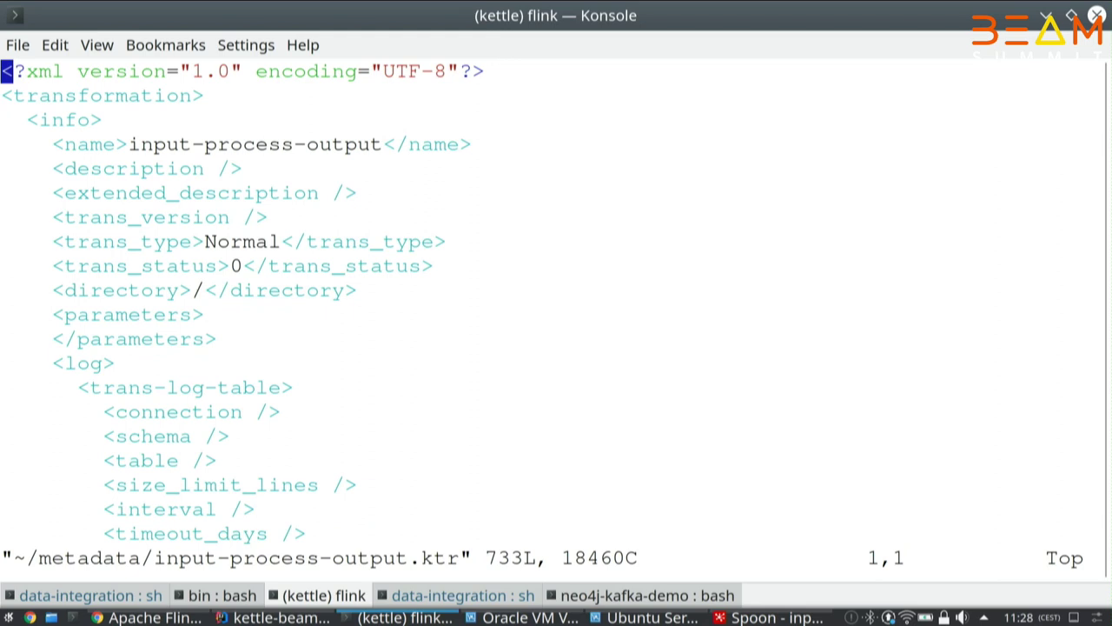
# - Page through the transformation XML, quit vi, and recall the earlier shell command
pyautogui.press('Down')
pyautogui.press('Down')
pyautogui.press('Down')
pyautogui.press('Down')
pyautogui.press('Down')
pyautogui.press('Down')
pyautogui.press('Down')
pyautogui.press('Down')
pyautogui.press('Down')
pyautogui.press('Down')
pyautogui.press('Down')
pyautogui.press('Down')
pyautogui.press('Down')
pyautogui.press('Down')
pyautogui.press('Down')
pyautogui.press('Down')
pyautogui.press('Down')
pyautogui.press('Down')
pyautogui.press('Down')
pyautogui.press('Down')
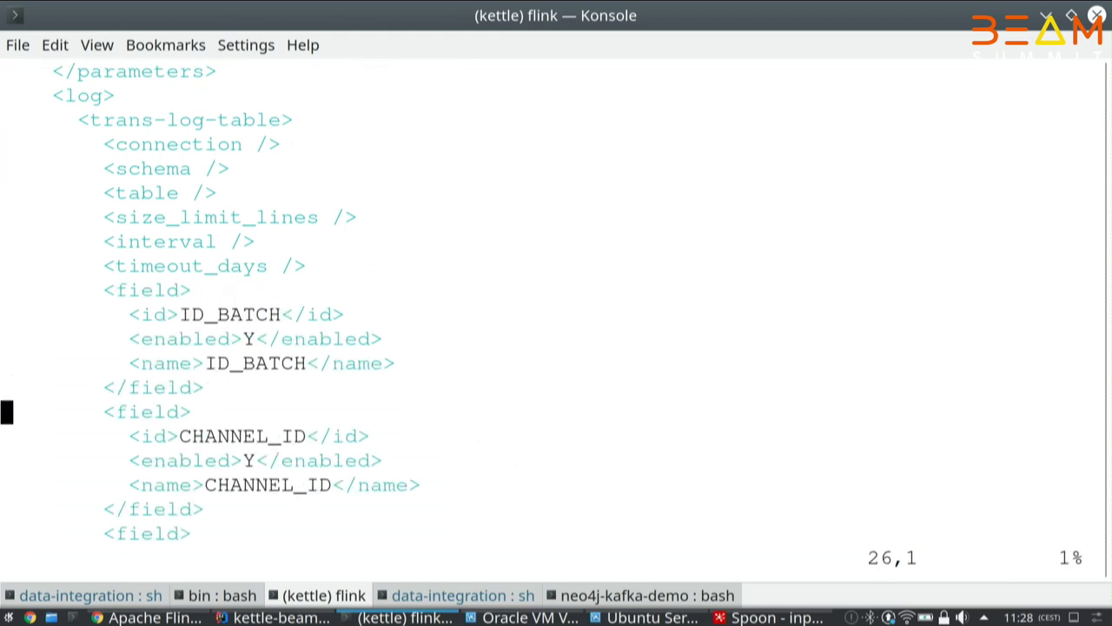
pyautogui.press('Down')
pyautogui.press('Down')
pyautogui.press('Down')
pyautogui.press('Down')
pyautogui.press('Down')
pyautogui.press('Down')
pyautogui.press('Down')
pyautogui.press('Down')
pyautogui.press('Down')
pyautogui.press('Down')
pyautogui.press('Down')
pyautogui.press('Down')
pyautogui.press('Down')
pyautogui.press('Down')
pyautogui.press('Down')
pyautogui.press('Down')
pyautogui.press('Down')
pyautogui.press('Down')
pyautogui.press('Down')
pyautogui.press('Down')
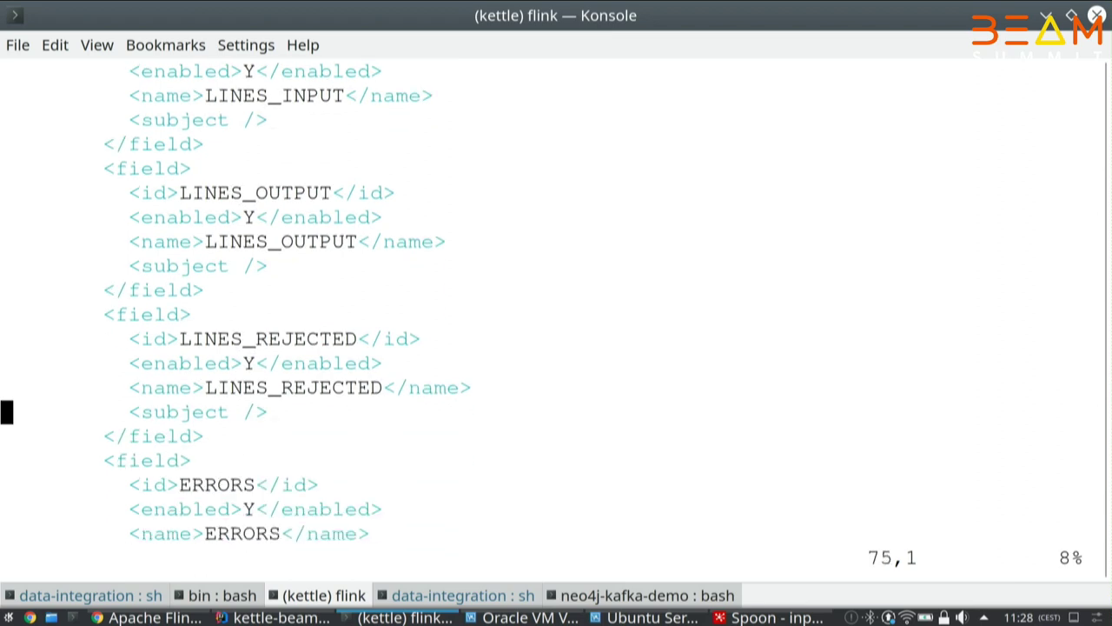
pyautogui.press('Down')
pyautogui.press('Down')
pyautogui.press('Down')
pyautogui.press('Down')
pyautogui.press('Down')
pyautogui.press('Down')
pyautogui.press('Down')
pyautogui.press(':')
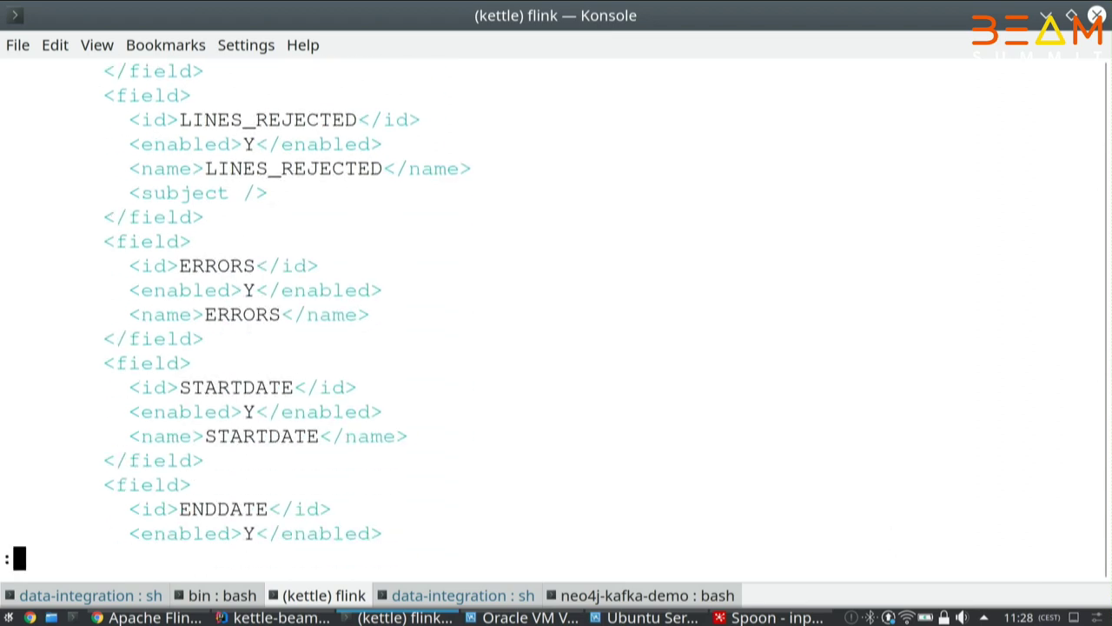
pyautogui.write('q')
pyautogui.press('Return')
pyautogui.press('Up')
pyautogui.press('Up')
pyautogui.press('Up')
pyautogui.press('Up')
pyautogui.press('Up')
pyautogui.press('Up')
pyautogui.press('Up')
pyautogui.press('Up')
# - Run input-process-output.ktr on Flink via ./run-kettle-flink.sh, then return to Spoon's step metrics
pyautogui.press('Return')
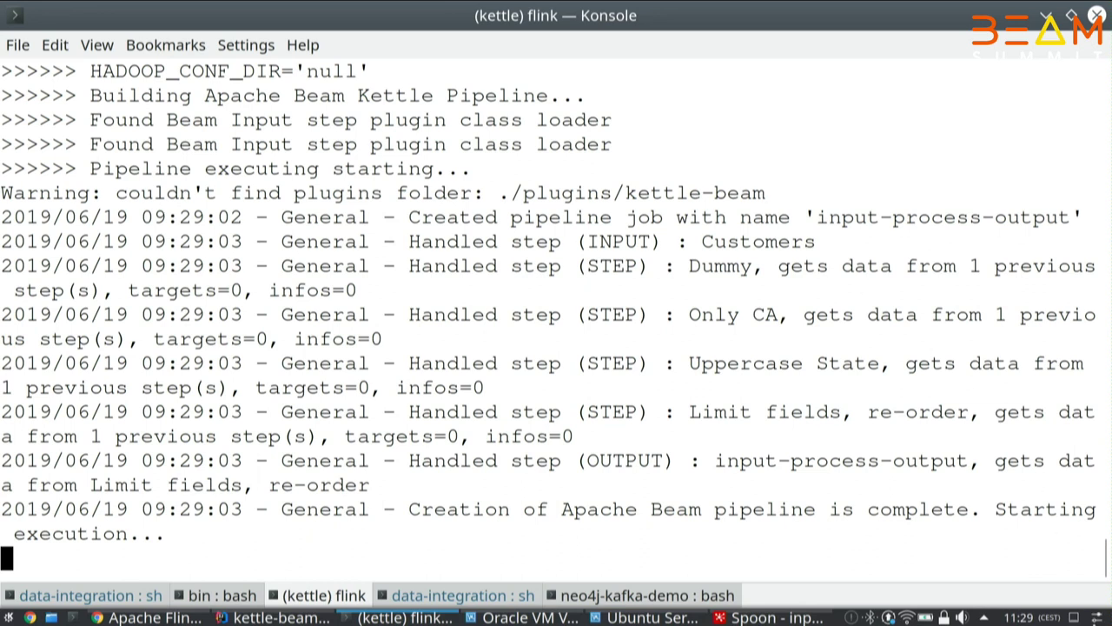
pyautogui.moveTo(727, 617)
pyautogui.click(774, 617)
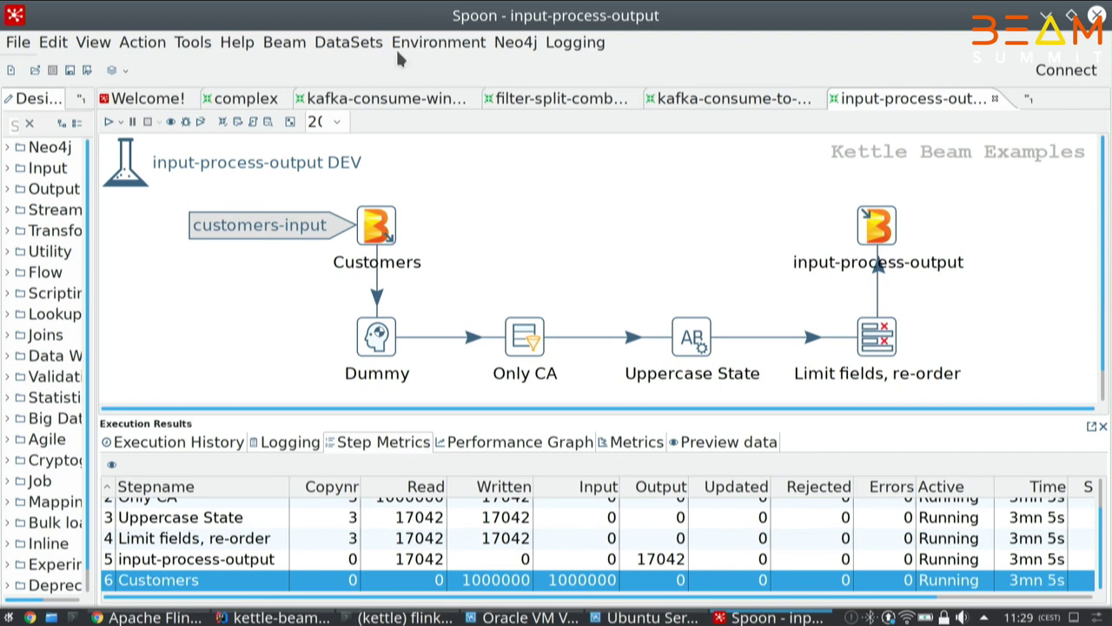
# - Open the running input-process-output job's details from the Flink dashboard's Running Jobs list
pyautogui.click(165, 617)
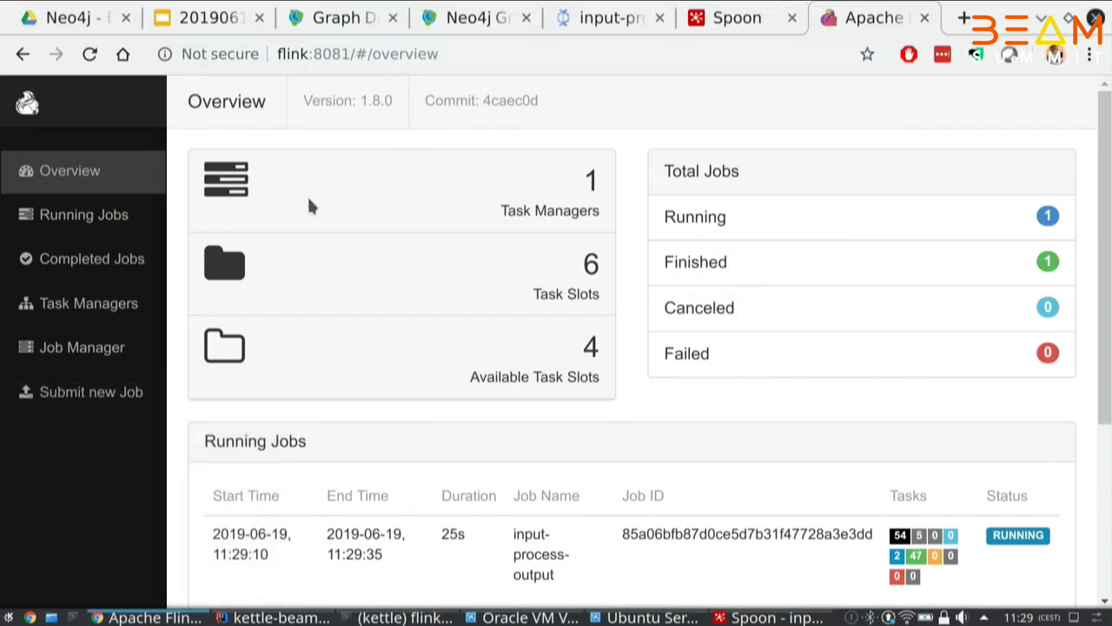
pyautogui.click(69, 217)
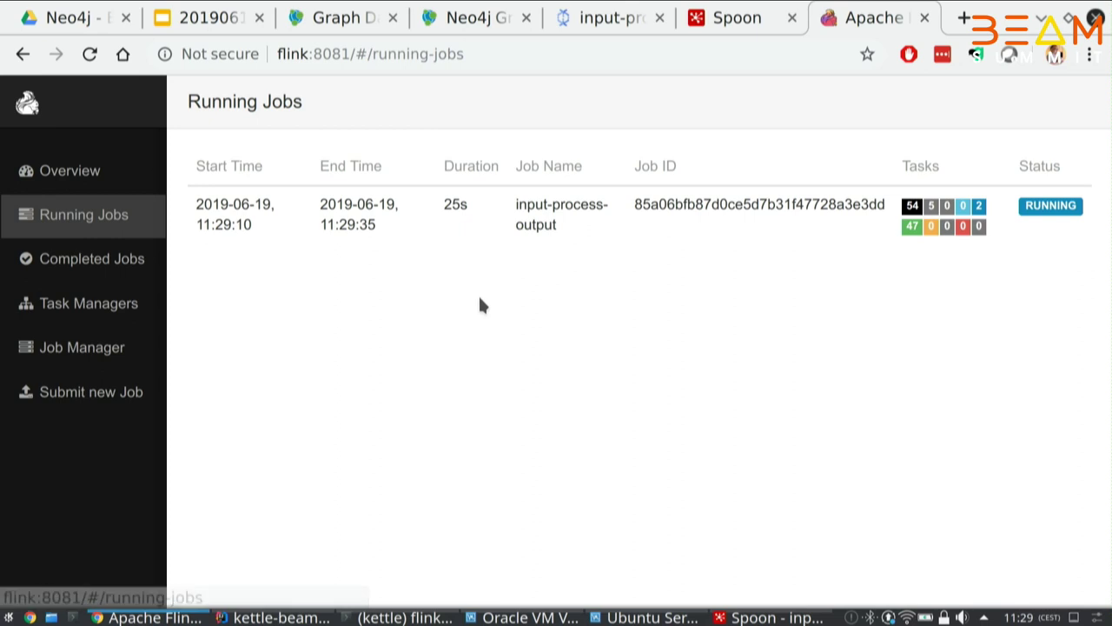
pyautogui.click(579, 218)
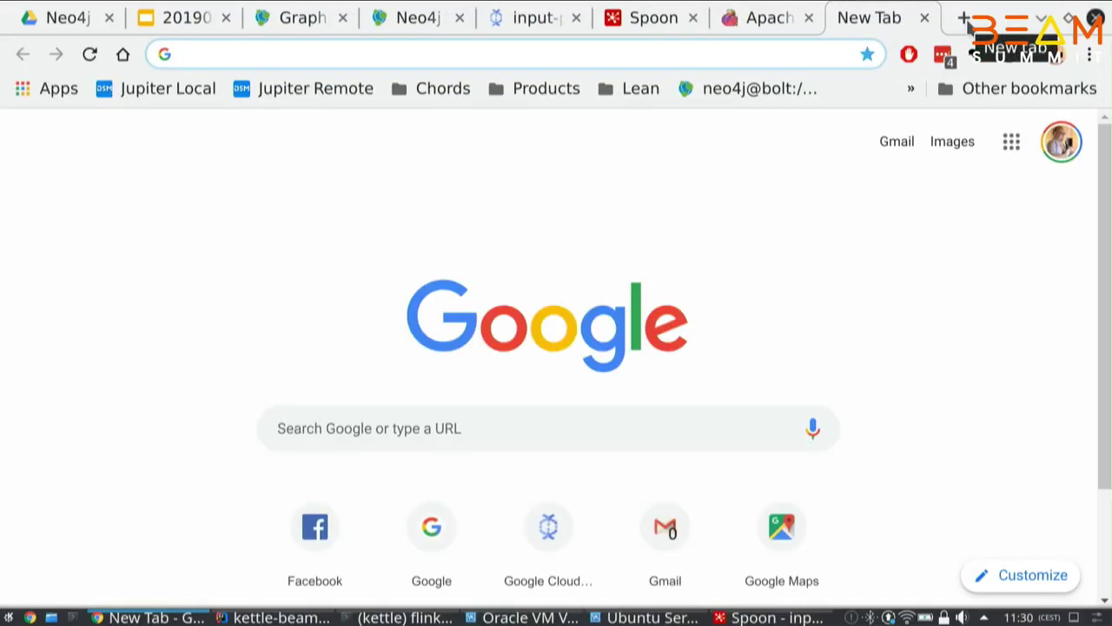
pyautogui.write('kettle.be')
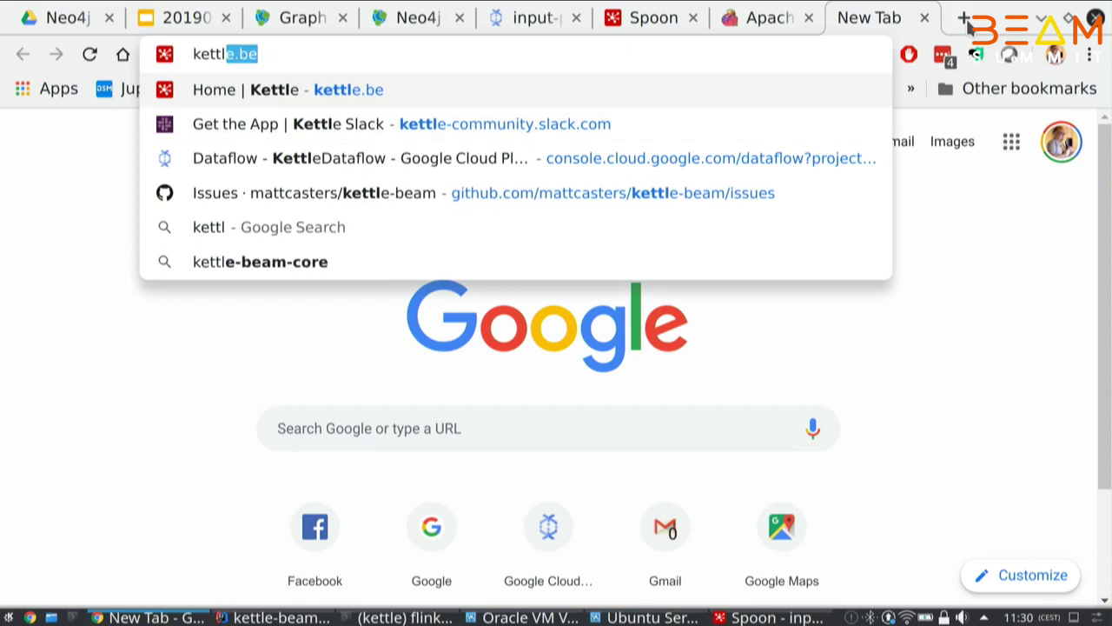
pyautogui.press('Return')
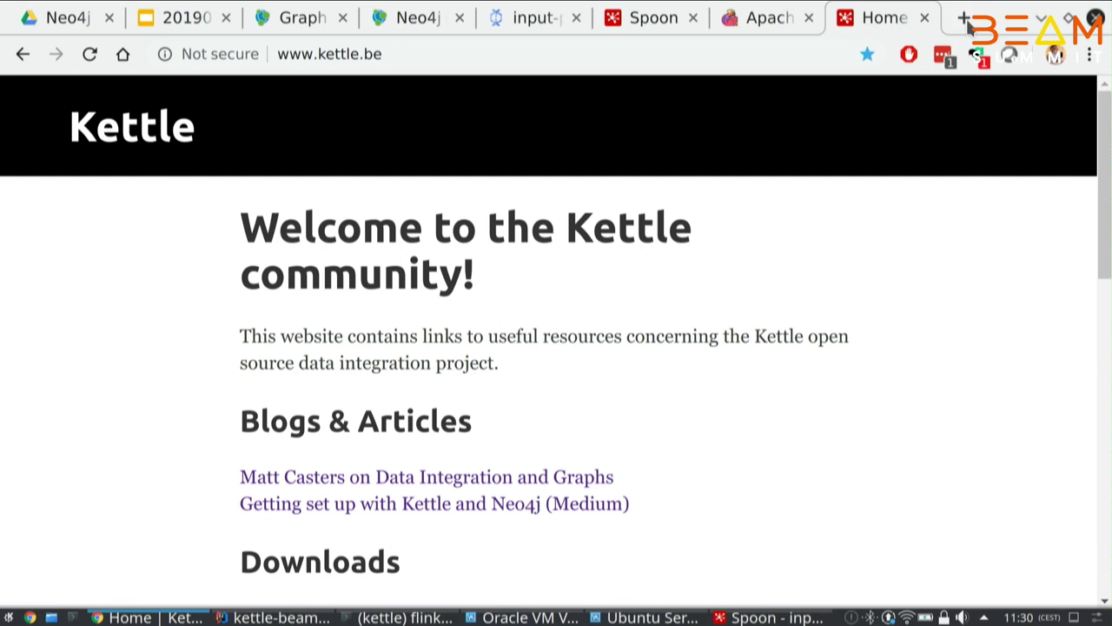
pyautogui.scroll(-5, 779, 340)
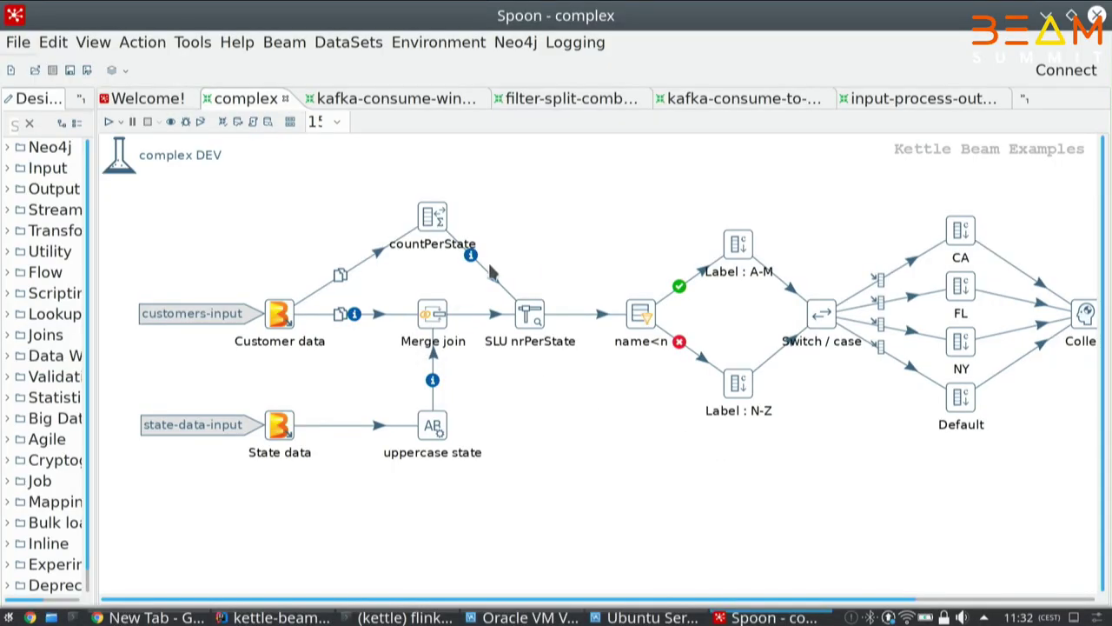
# - Circle the SLU nrPerState step, then open countPerState's Memory group by settings grouping on stateCode
pyautogui.moveTo(542, 276)
pyautogui.mouseDown()
pyautogui.moveTo(485, 315)
pyautogui.moveTo(601, 357)
pyautogui.moveTo(566, 283)
pyautogui.moveTo(512, 290)
pyautogui.mouseUp()
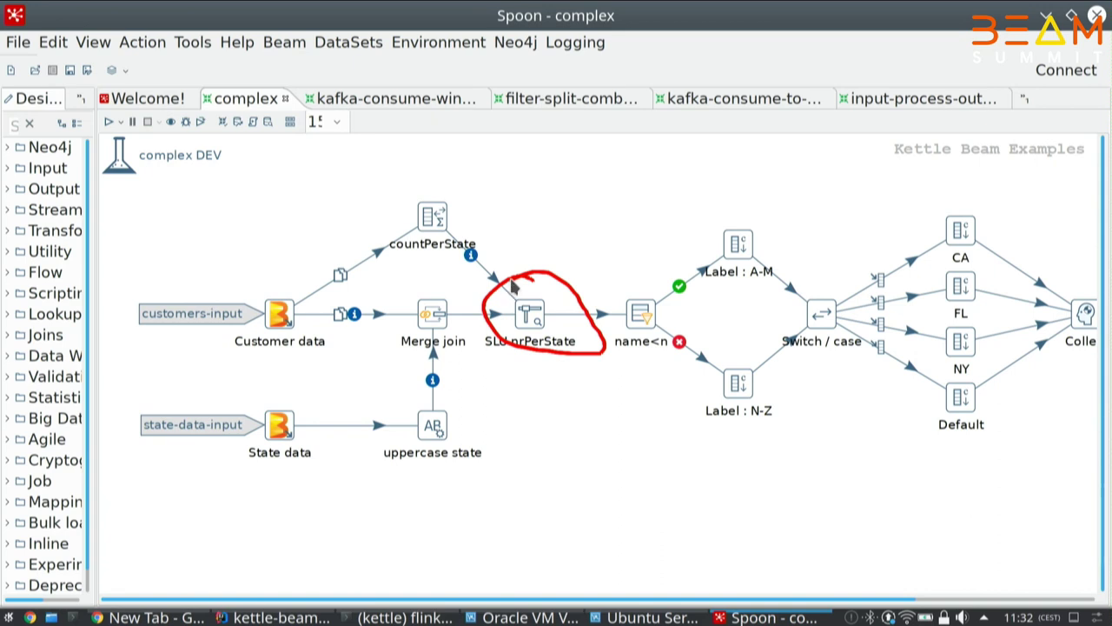
pyautogui.moveTo(285, 325)
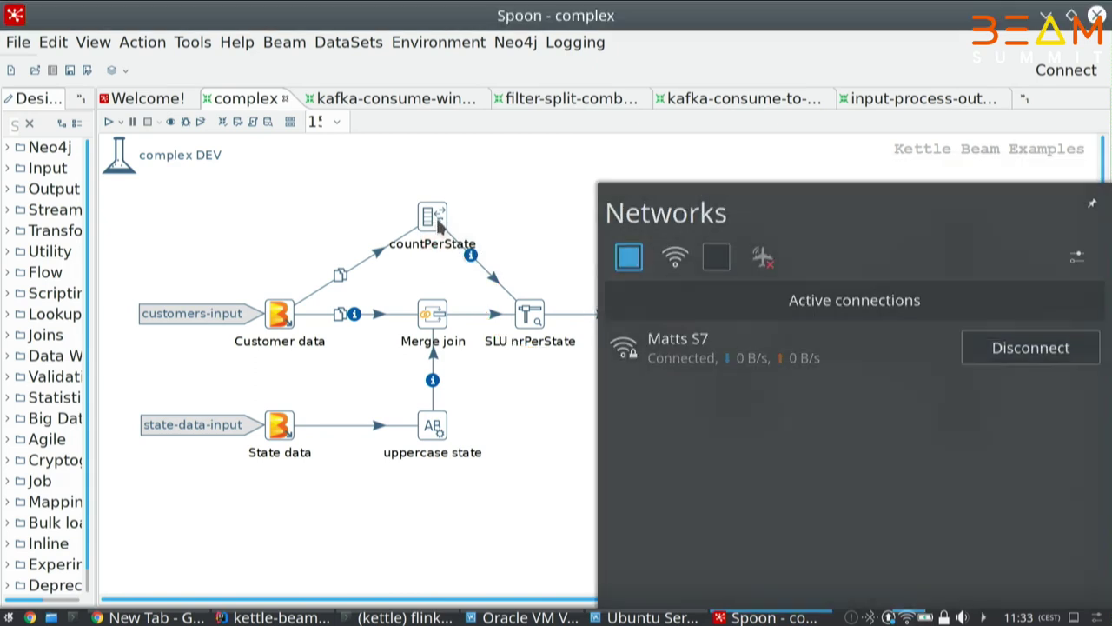
pyautogui.doubleClick(436, 216)
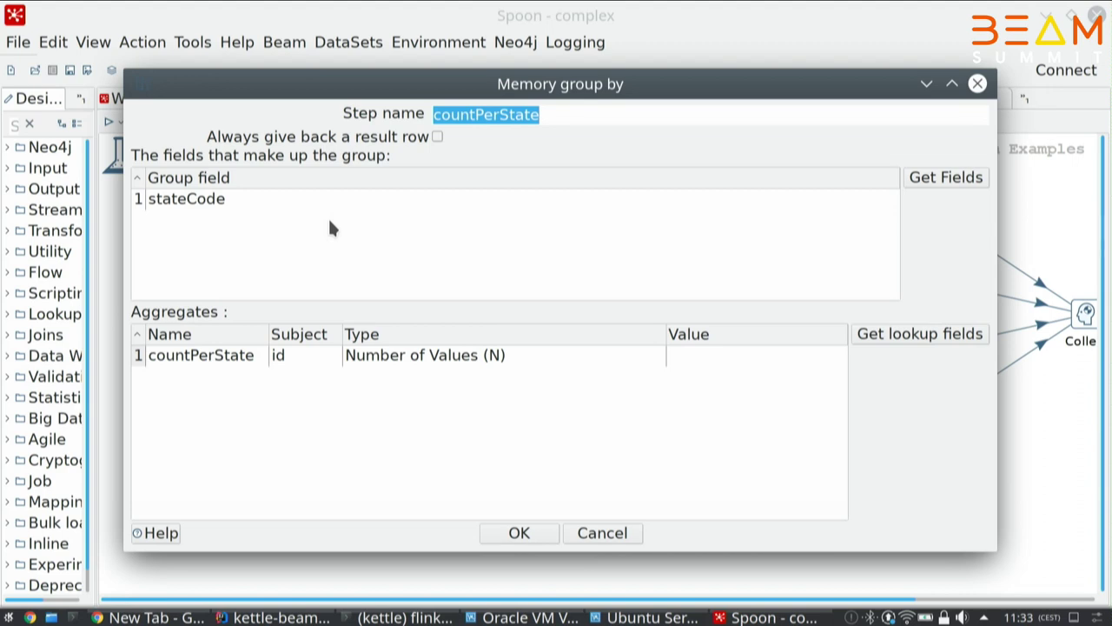
# - Browse countPerState's aggregation type list, then cancel, keeping Number of Values (N)
pyautogui.click(644, 363)
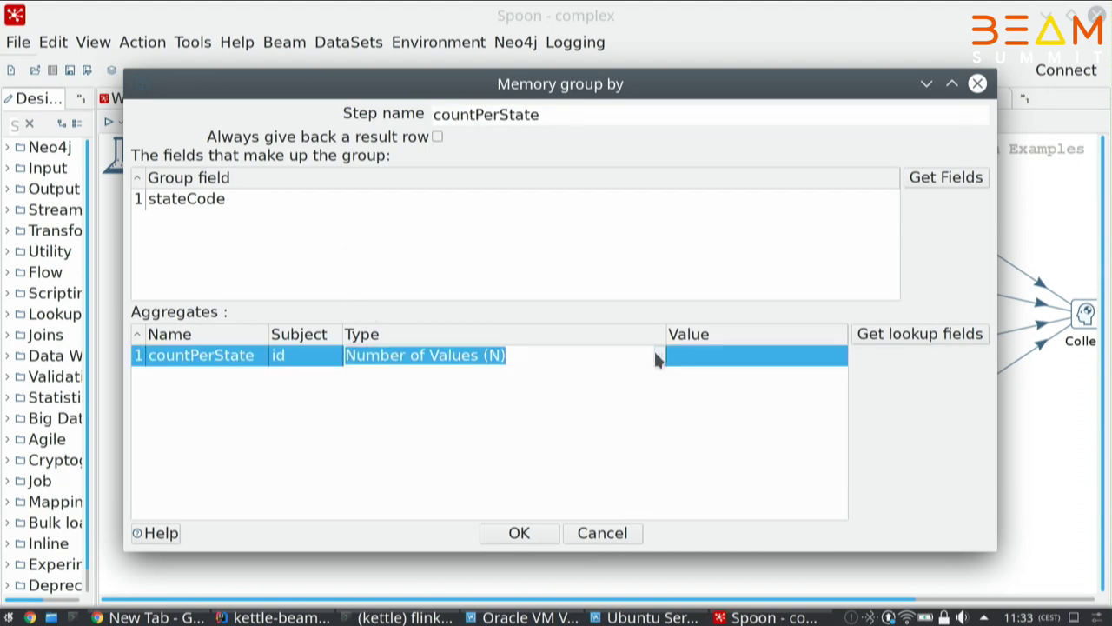
pyautogui.click(660, 356)
pyautogui.scroll(-1, 488, 221)
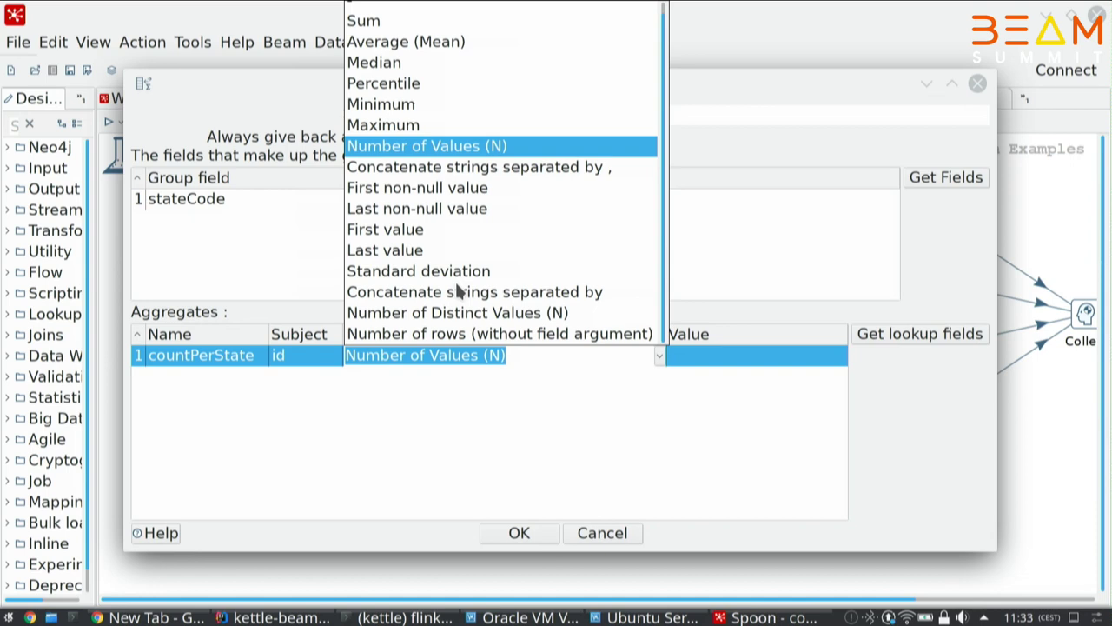
pyautogui.click(475, 379)
pyautogui.click(590, 535)
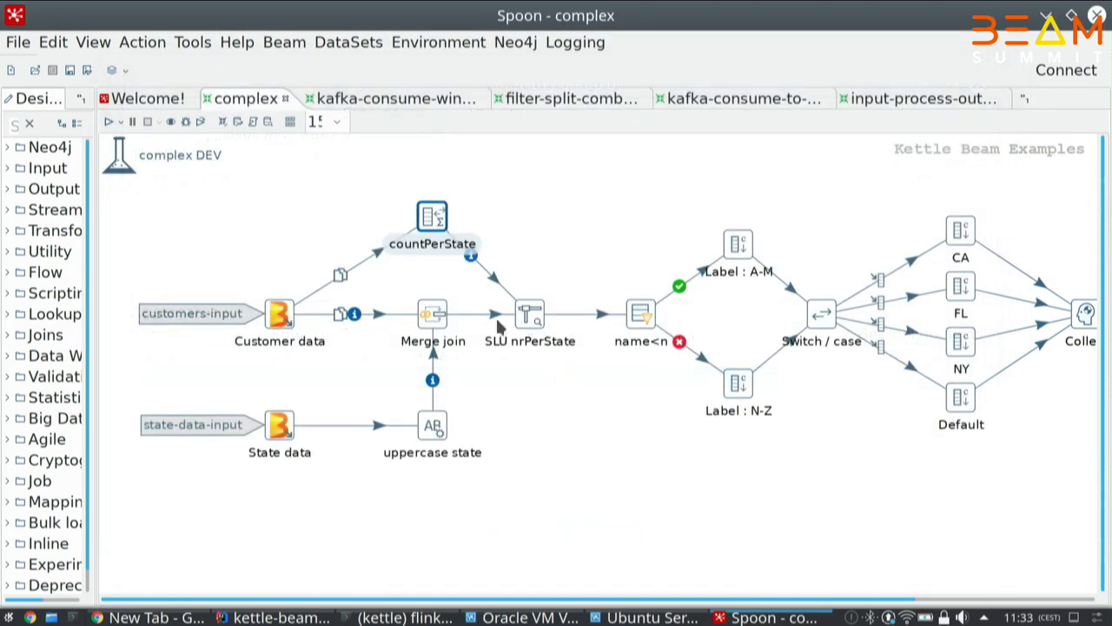
pyautogui.moveTo(437, 323)
pyautogui.click(639, 317)
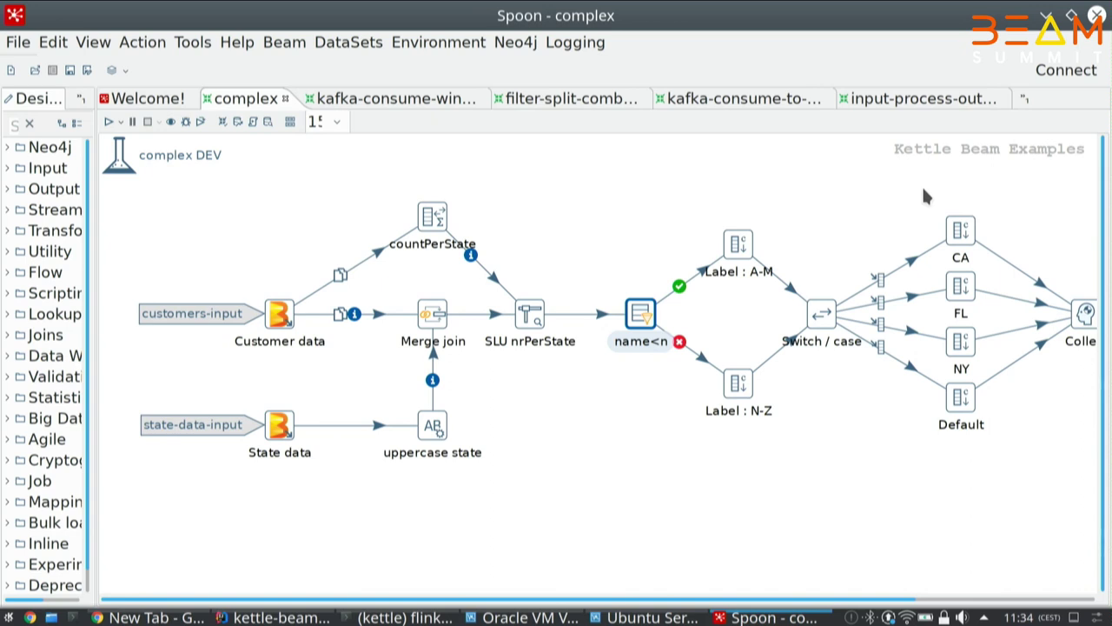
pyautogui.moveTo(923, 189); pyautogui.dragTo(994, 439)
pyautogui.click(924, 599)
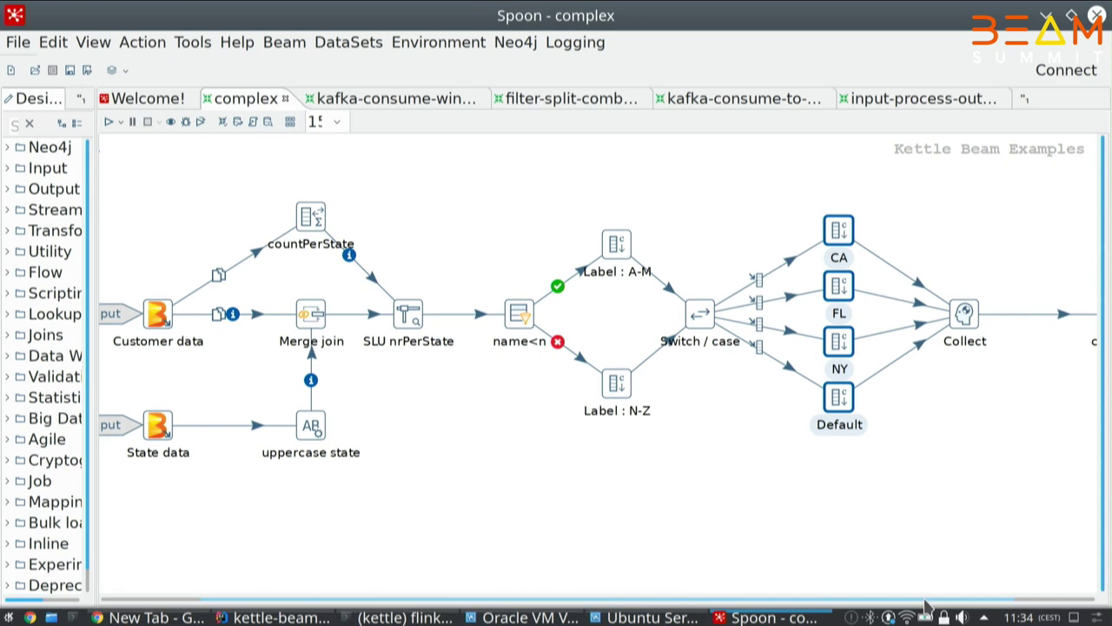
pyautogui.click(927, 599)
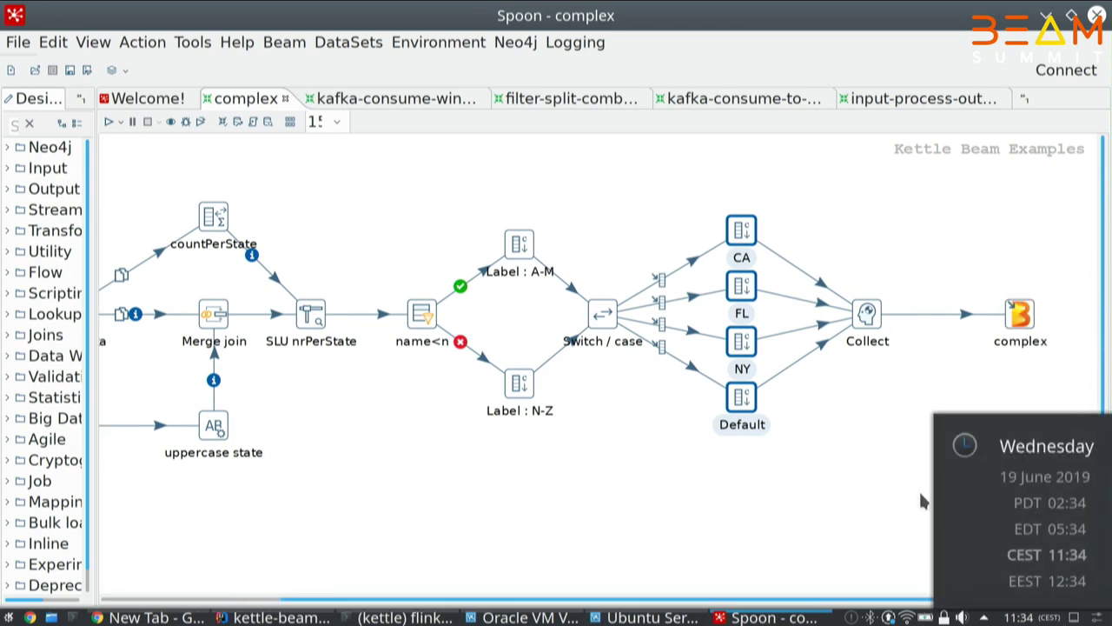
pyautogui.click(891, 460)
pyautogui.moveTo(864, 598); pyautogui.dragTo(346, 584)
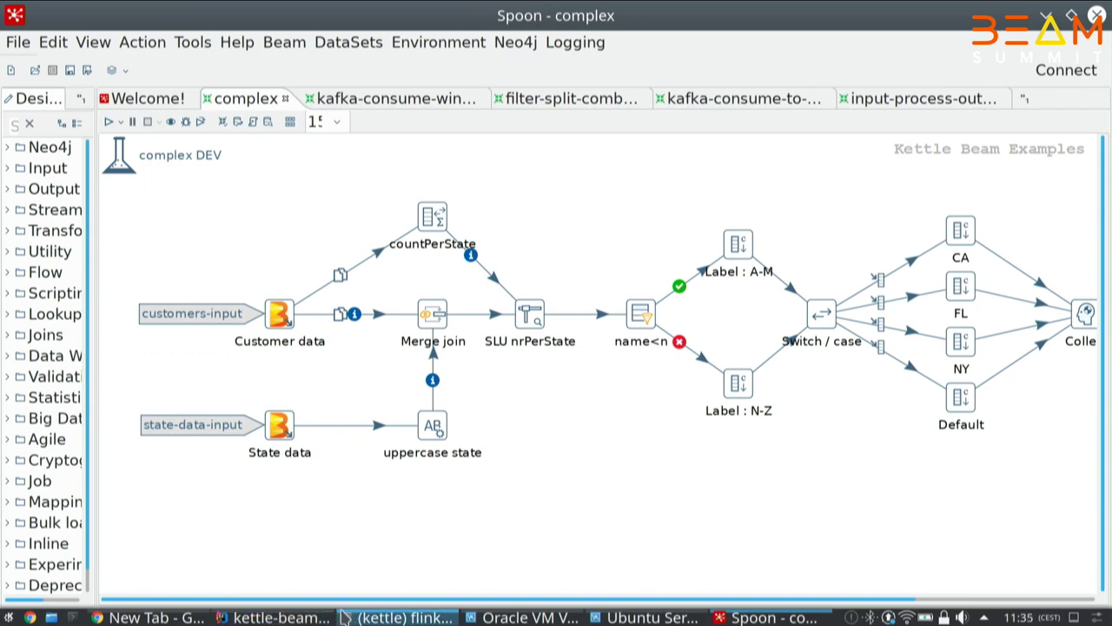
# - Open the Flink dashboard in Chrome and list its two finished input-process-output jobs
pyautogui.click(178, 618)
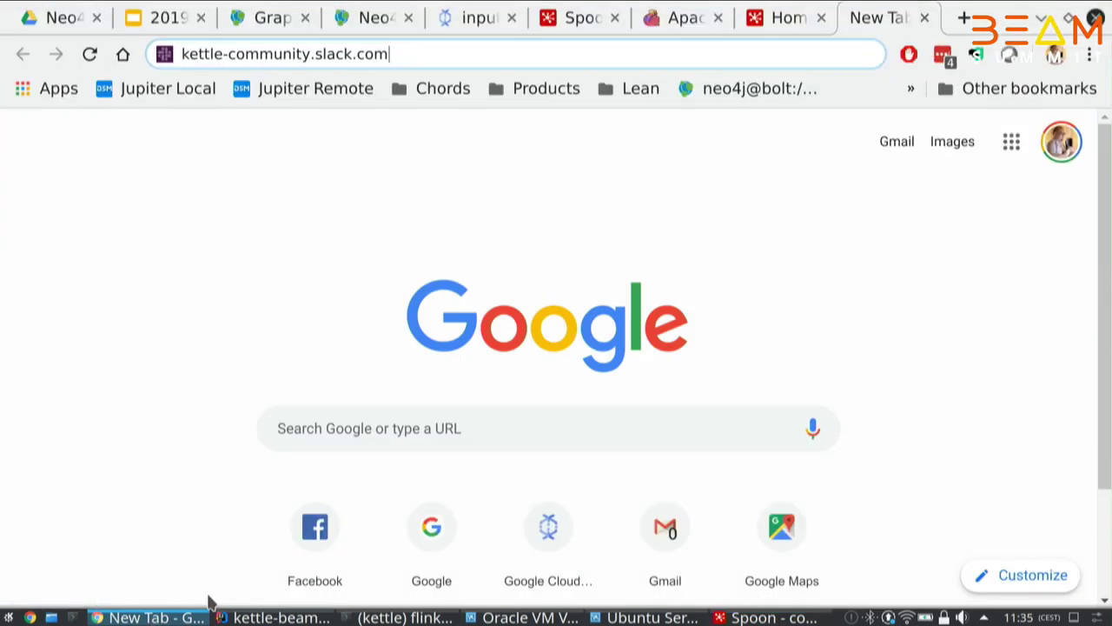
pyautogui.click(773, 26)
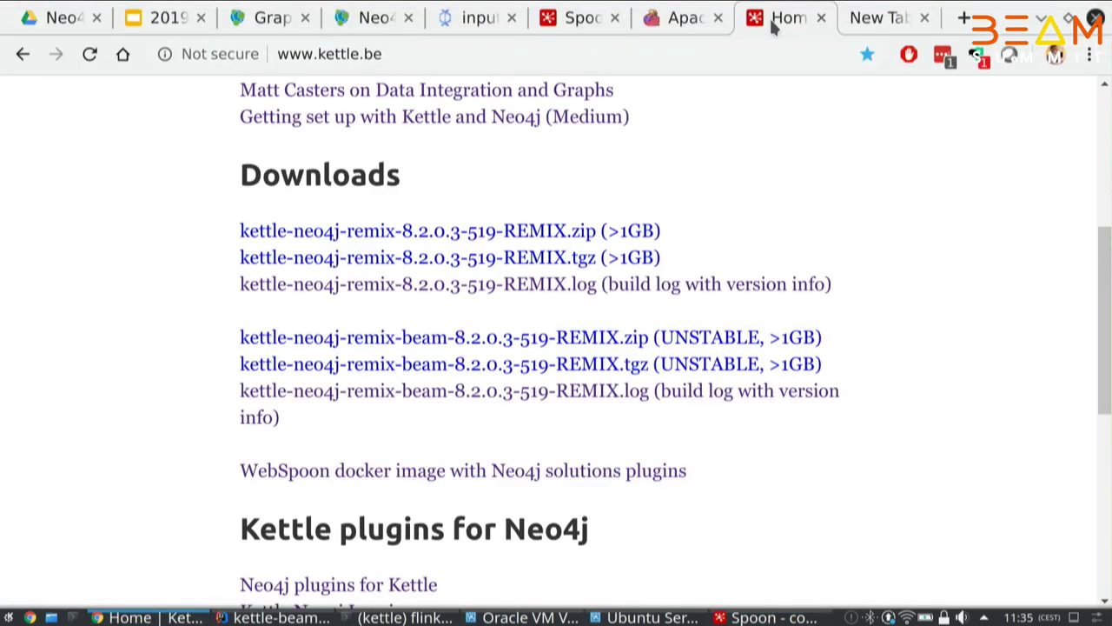
pyautogui.click(669, 16)
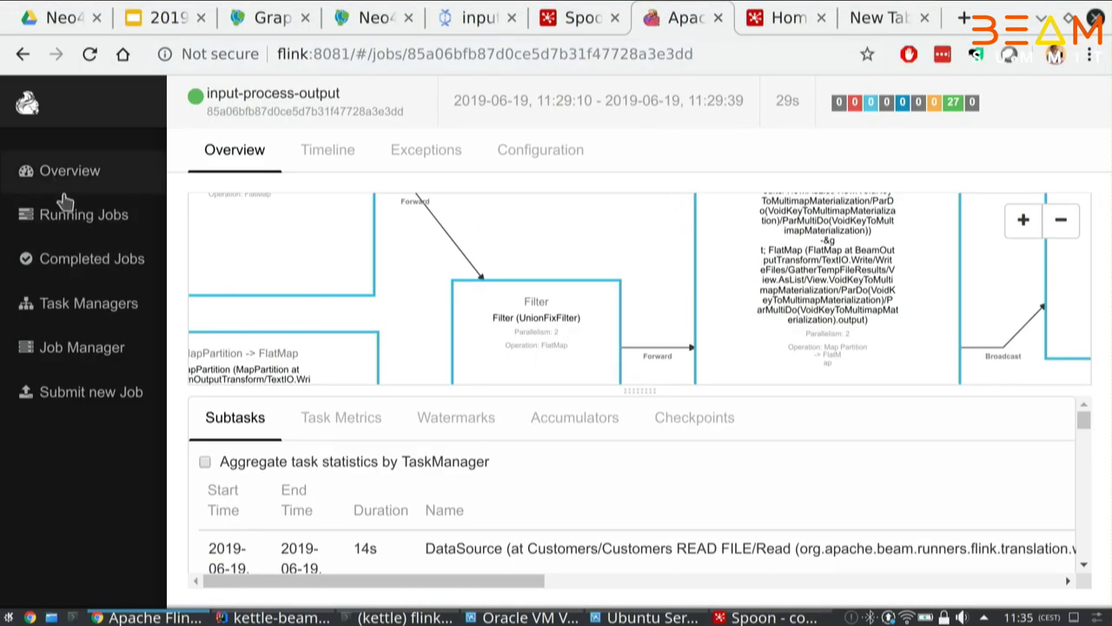
pyautogui.click(92, 258)
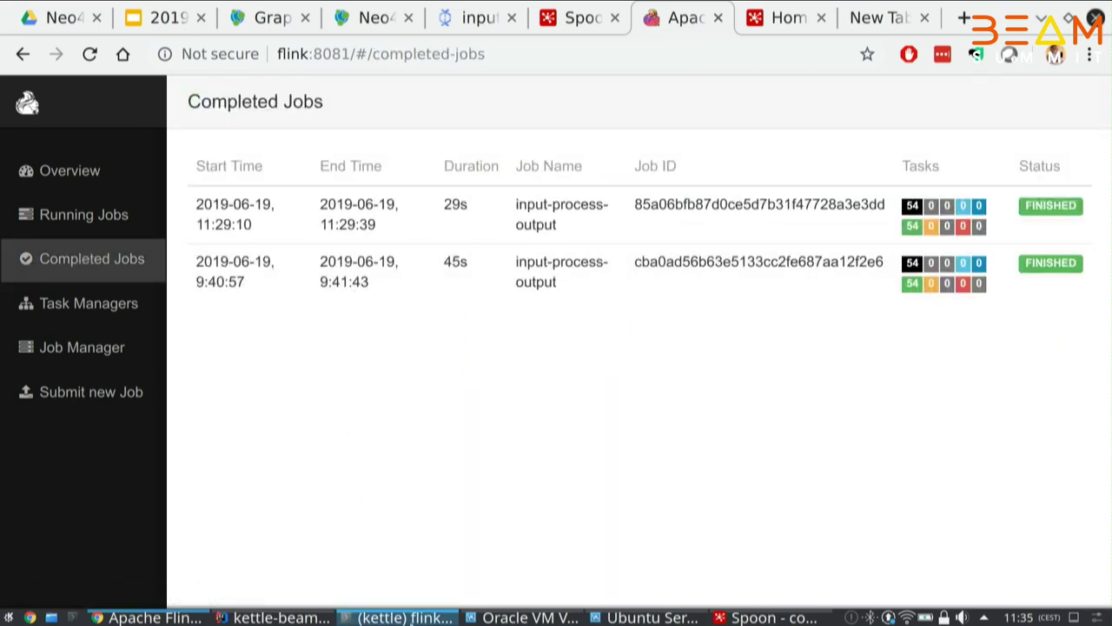
pyautogui.click(405, 617)
# - Move from ~/flink-1.8.0 into ~/output and list its files
pyautogui.write('cd ..')
pyautogui.press('Return')
pyautogui.write('cd l')
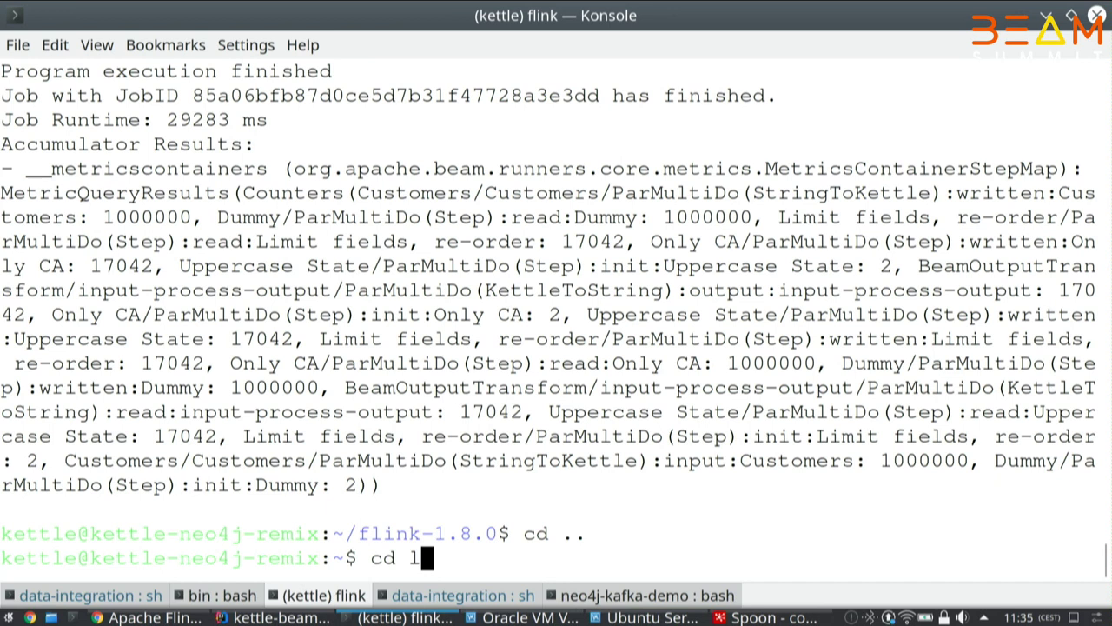
pyautogui.write('\\')
pyautogui.press('BackSpace')
pyautogui.press('BackSpace')
pyautogui.write('o')
pyautogui.press('Tab')
pyautogui.press('Return')
pyautogui.write('ls')
pyautogui.press('Return')
# - Page through input-process-output-00001-of-00002.csv's CALIFORNIA rows with more, then return to Spoon
pyautogui.write('more i')
pyautogui.press('Tab')
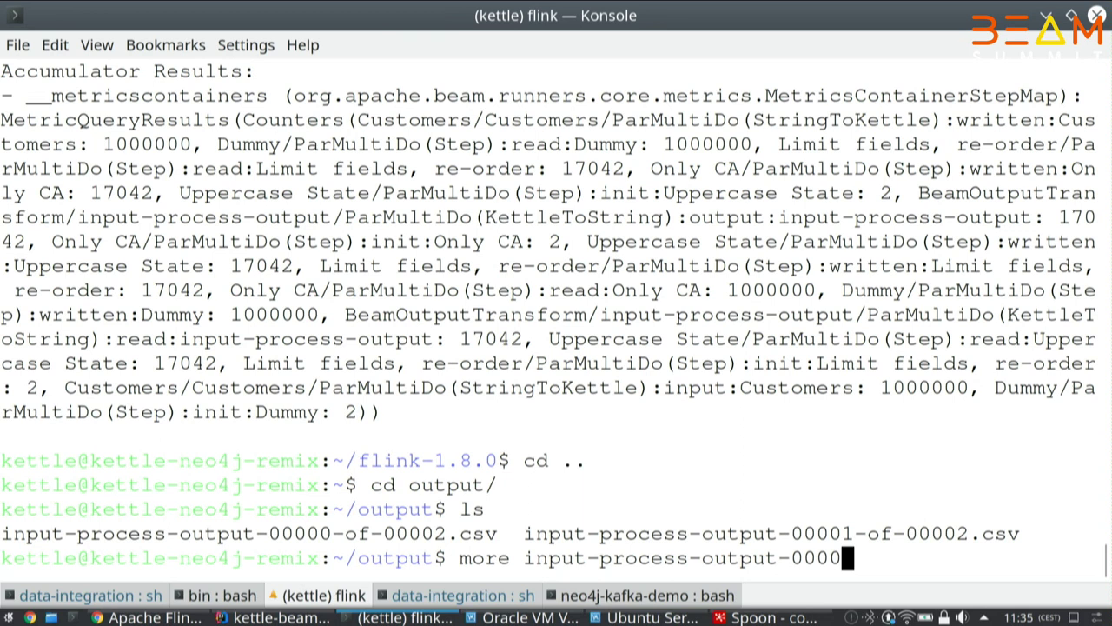
pyautogui.write('1')
pyautogui.press('Tab')
pyautogui.press('Return')
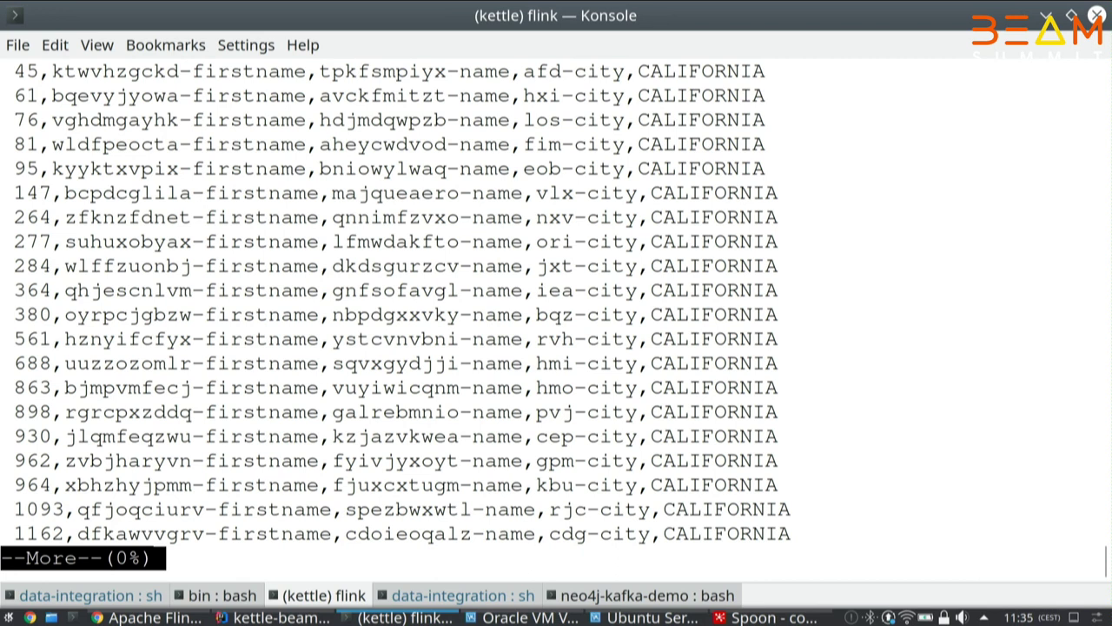
pyautogui.press('q')
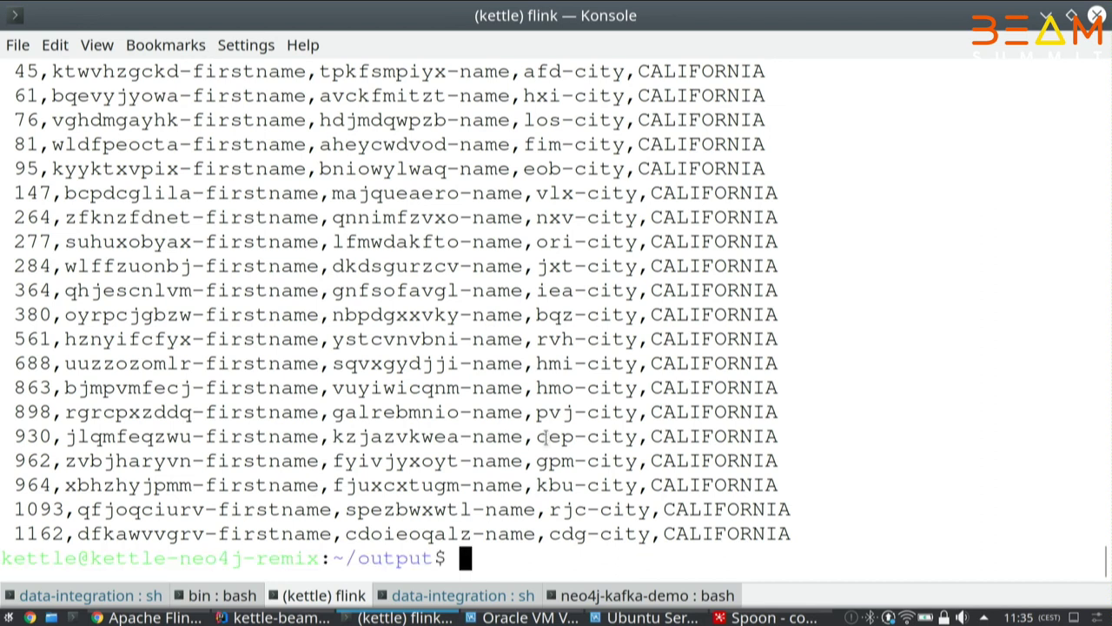
pyautogui.click(769, 617)
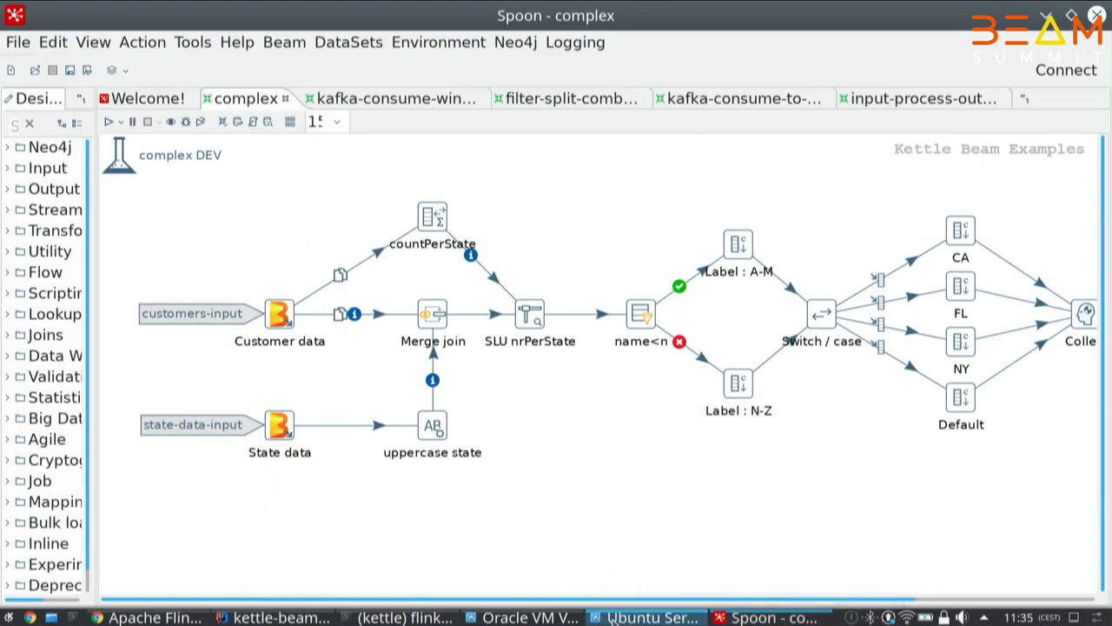
# - Open the kafka-consume-window transformation at 150% zoom and its Beam Timestamp step settings
pyautogui.moveTo(149, 619)
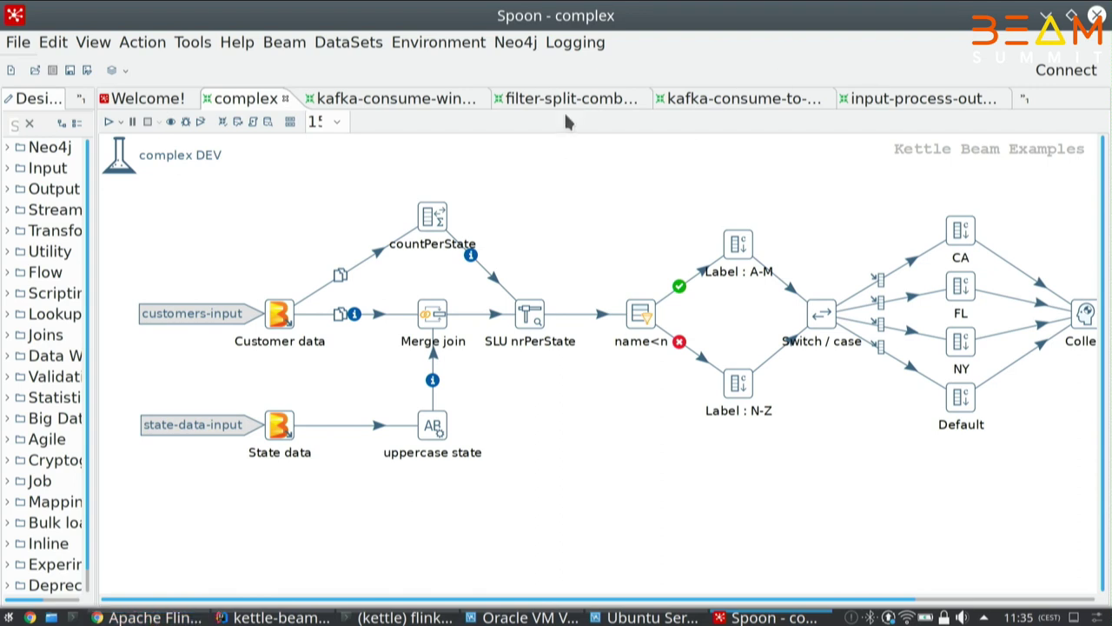
pyautogui.click(419, 100)
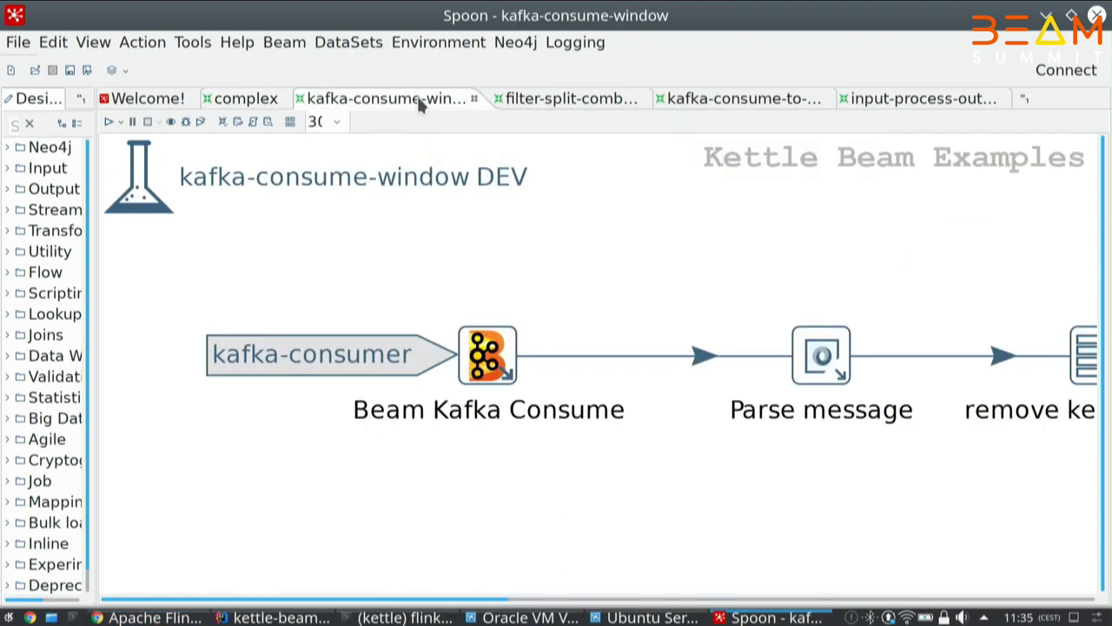
pyautogui.moveTo(409, 599); pyautogui.dragTo(769, 603)
pyautogui.click(337, 122)
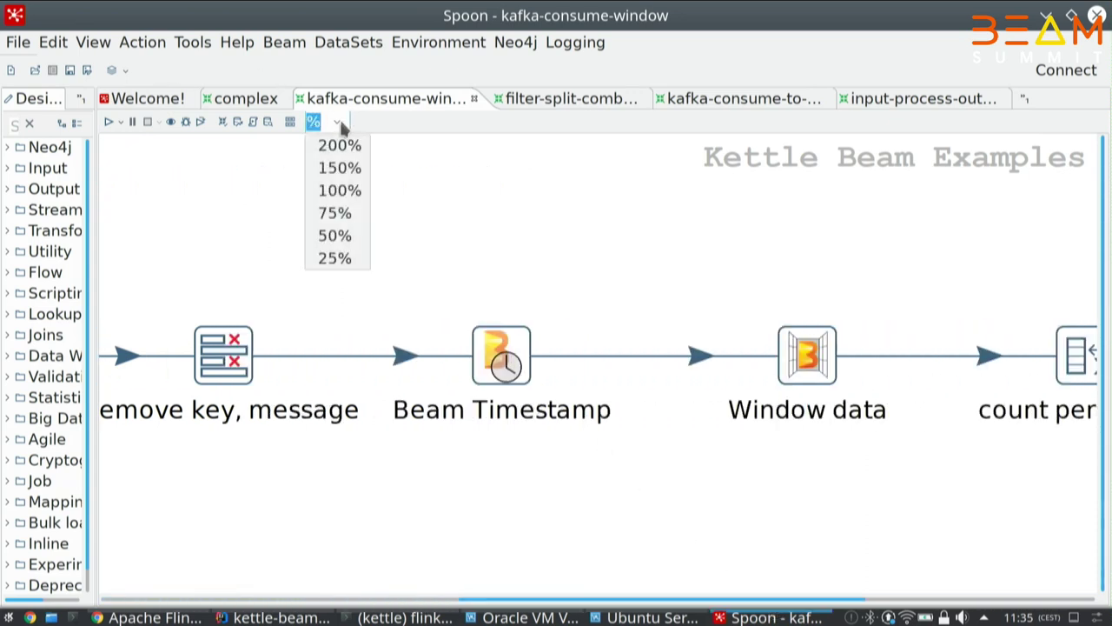
pyautogui.click(336, 170)
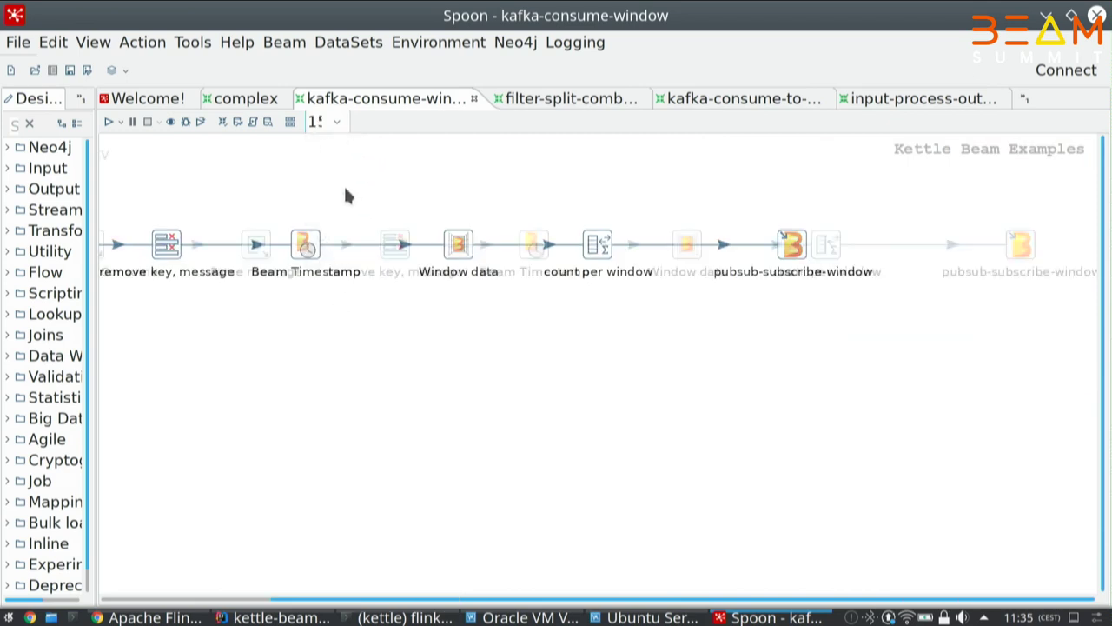
pyautogui.doubleClick(536, 249)
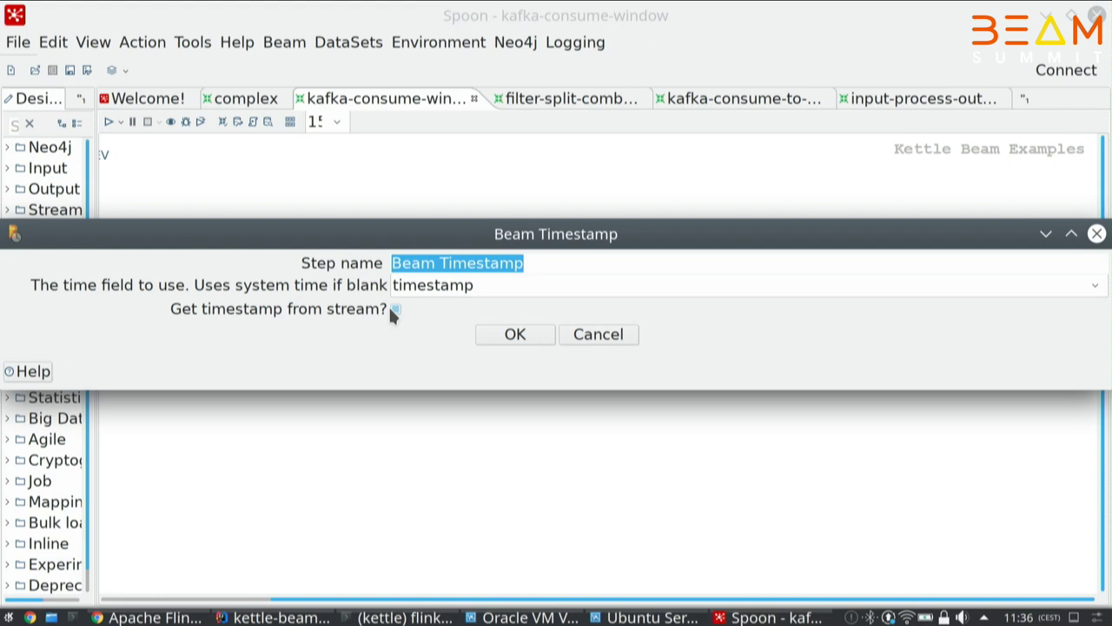
# - Inspect Window data's fixed 300-second window unchanged, then open pubsub-subscribe-window's Beam Output file definition
pyautogui.click(597, 337)
pyautogui.doubleClick(687, 248)
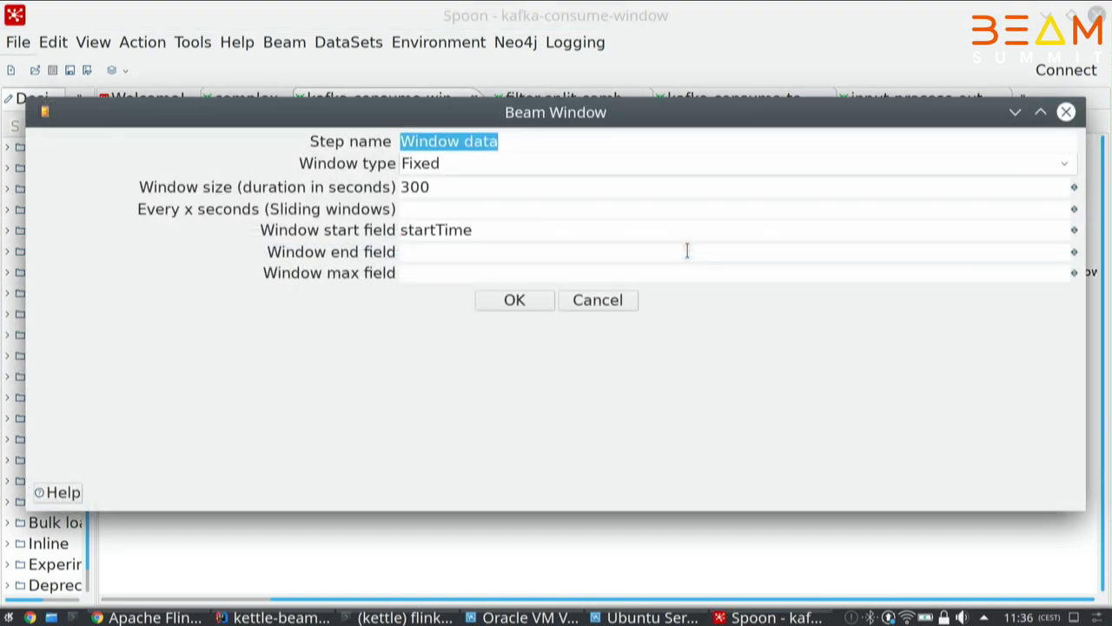
pyautogui.click(1062, 165)
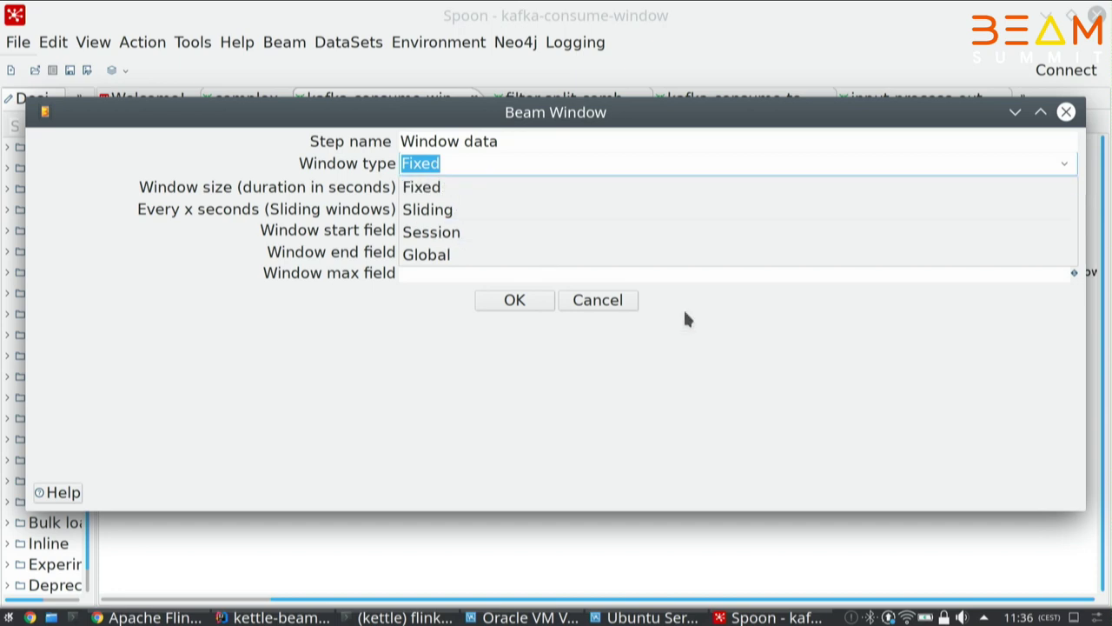
pyautogui.click(614, 300)
pyautogui.click(614, 302)
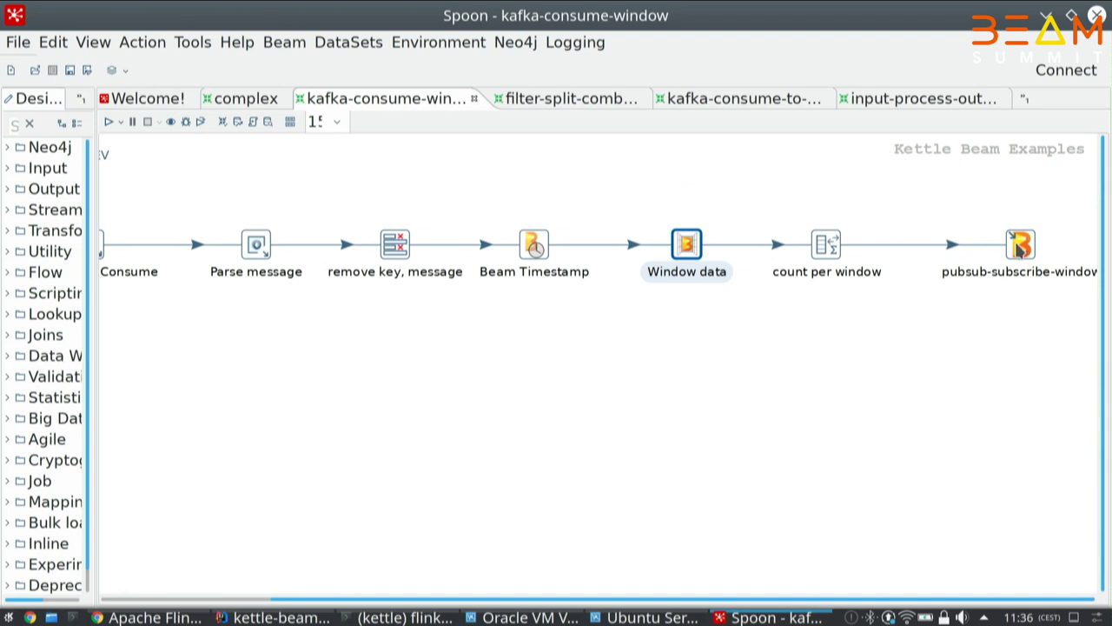
pyautogui.doubleClick(1022, 246)
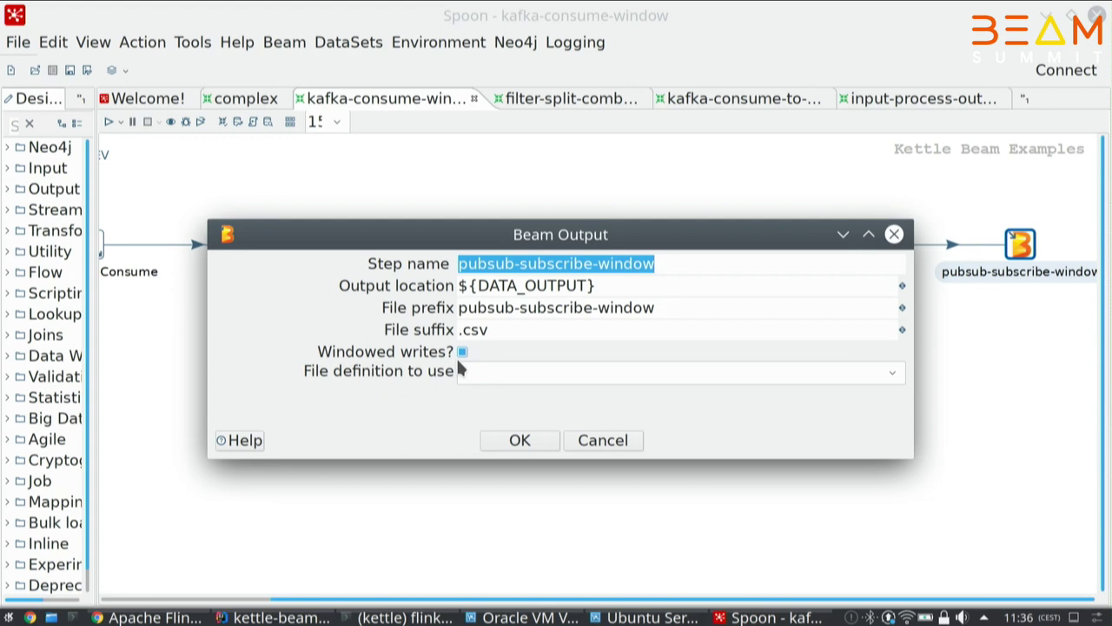
pyautogui.click(519, 374)
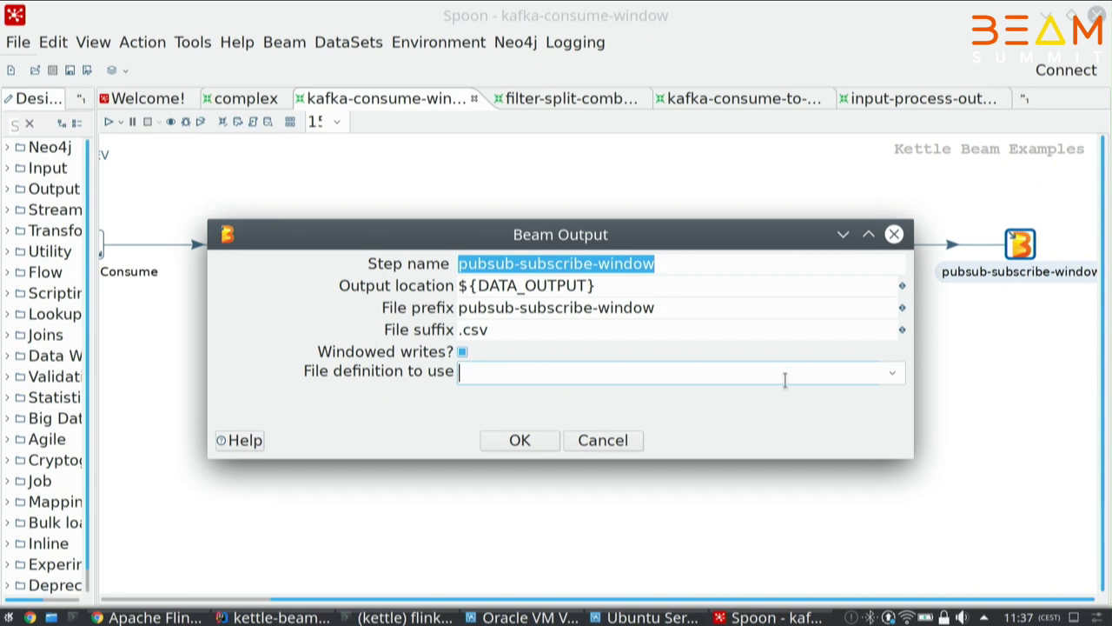
# - Close Beam Output and list the output fields of the Beam Kafka Consume step
pyautogui.press('Escape')
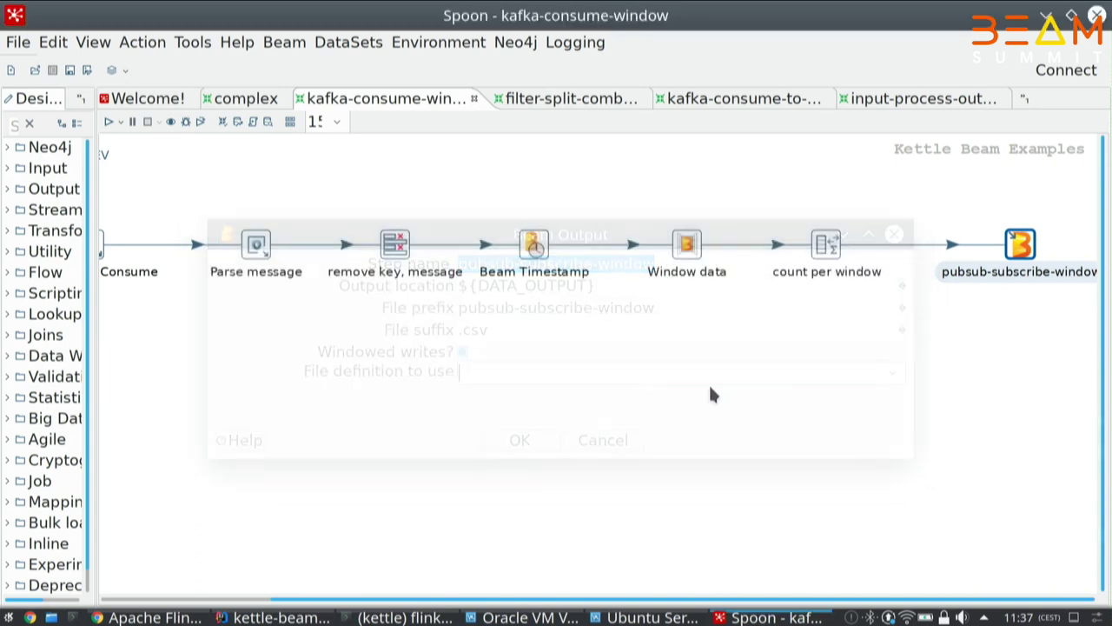
pyautogui.moveTo(316, 600); pyautogui.dragTo(124, 593)
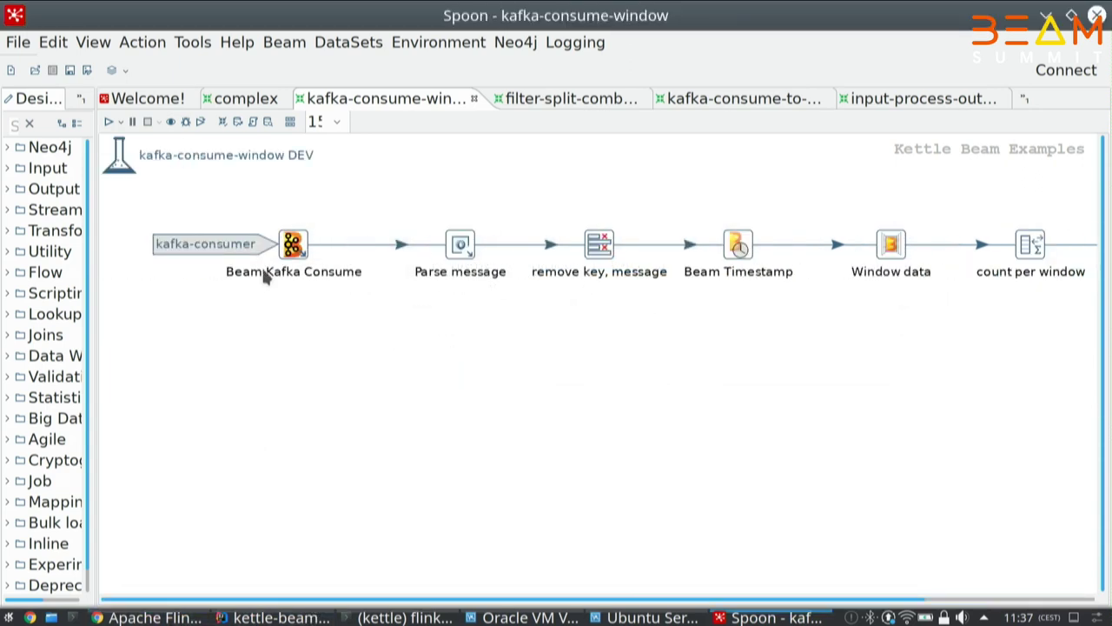
pyautogui.click(293, 245)
pyautogui.press('space')
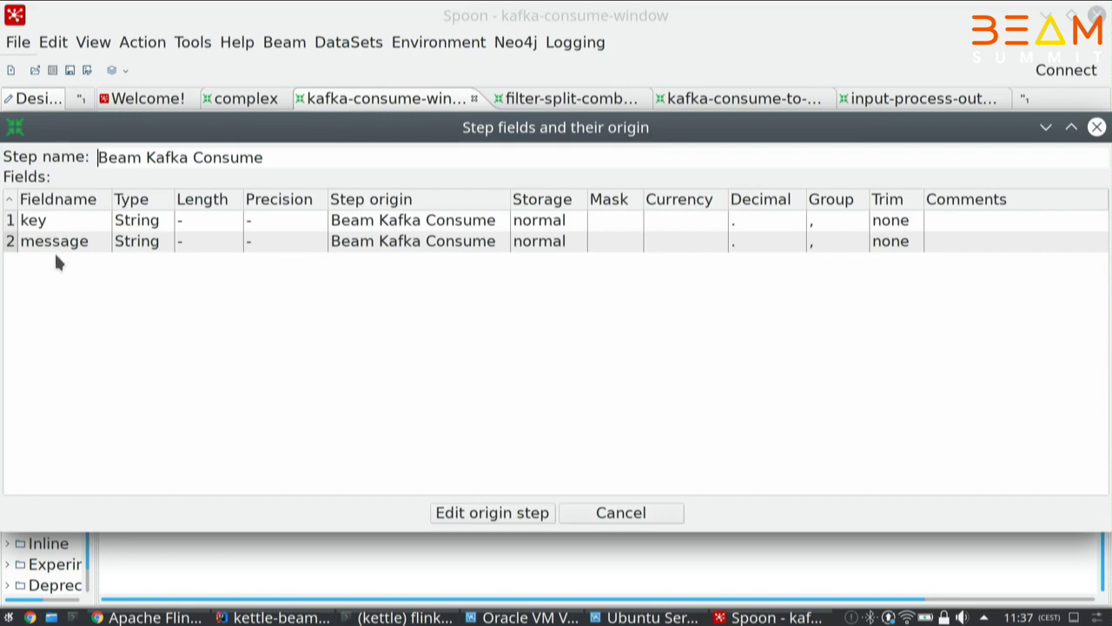
pyautogui.press('Escape')
pyautogui.rightClick(292, 252)
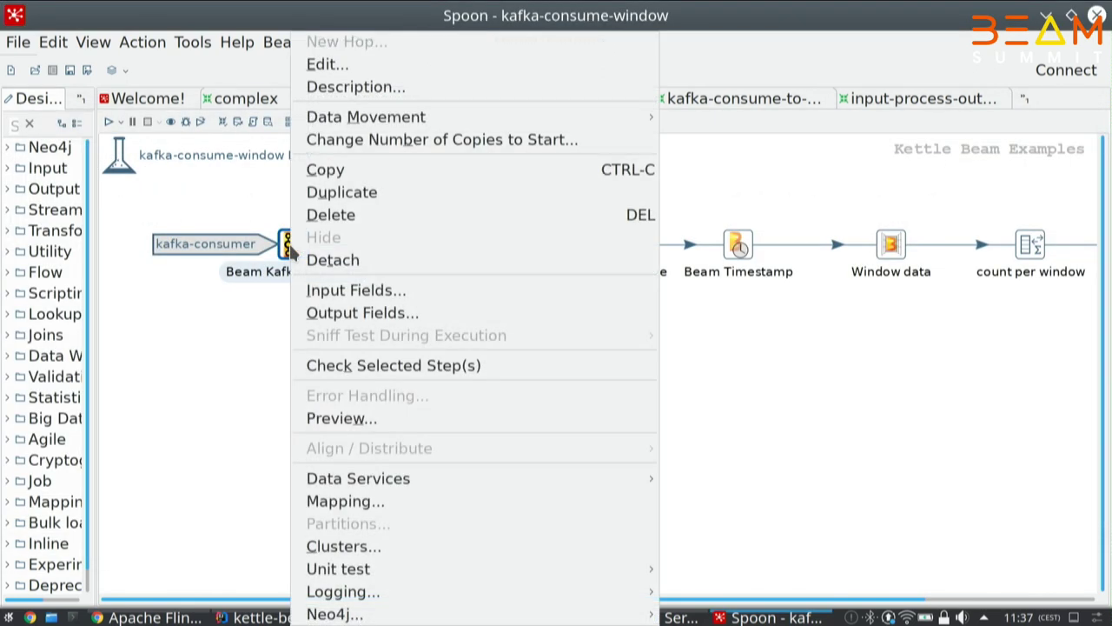
pyautogui.click(351, 315)
pyautogui.press('Escape')
# - List the Parse message step's output fields, then switch to IntelliJ IDEA's kettle-beam project
pyautogui.rightClick(458, 247)
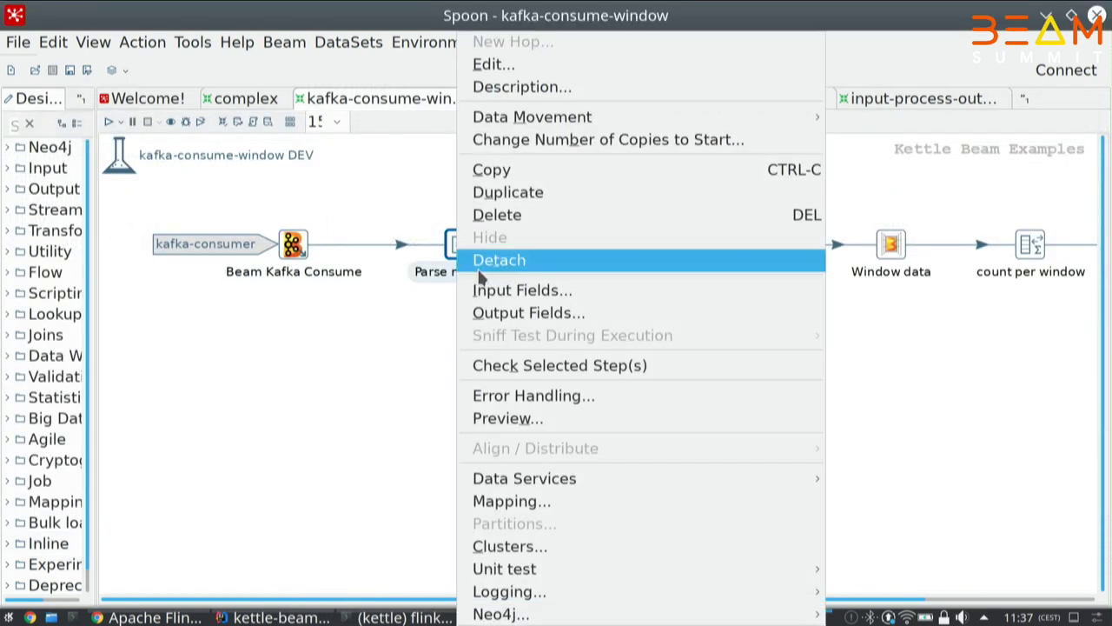
pyautogui.click(505, 312)
pyautogui.press('Escape')
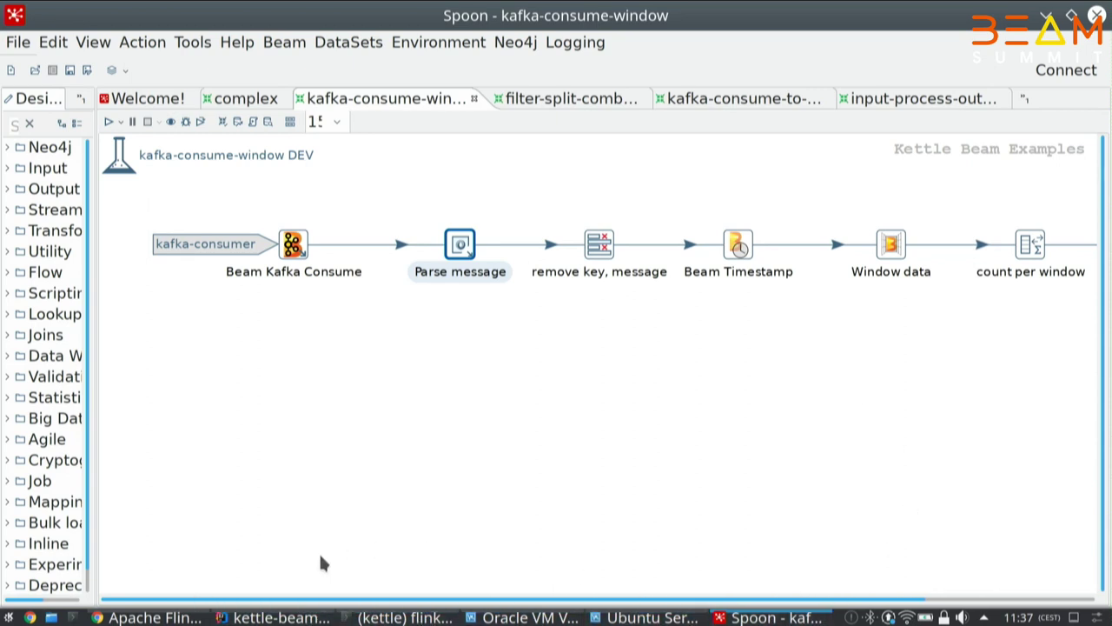
pyautogui.click(275, 615)
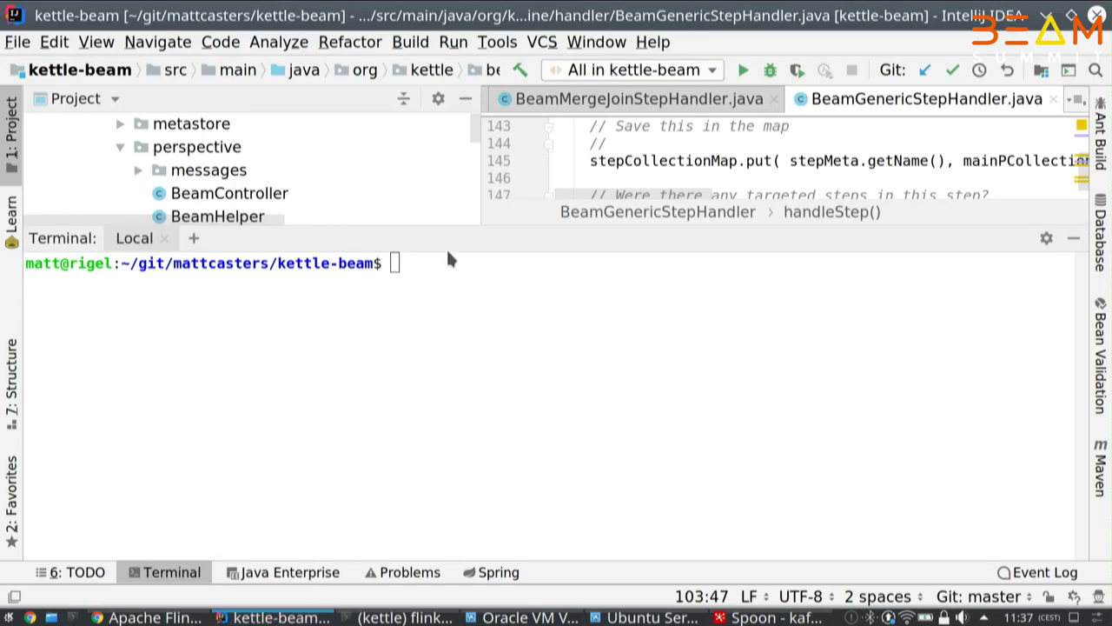
# - Enlarge the project tree and expand src/main/java/org.kettle.beam/core down to the coder package
pyautogui.moveTo(453, 251); pyautogui.dragTo(444, 477)
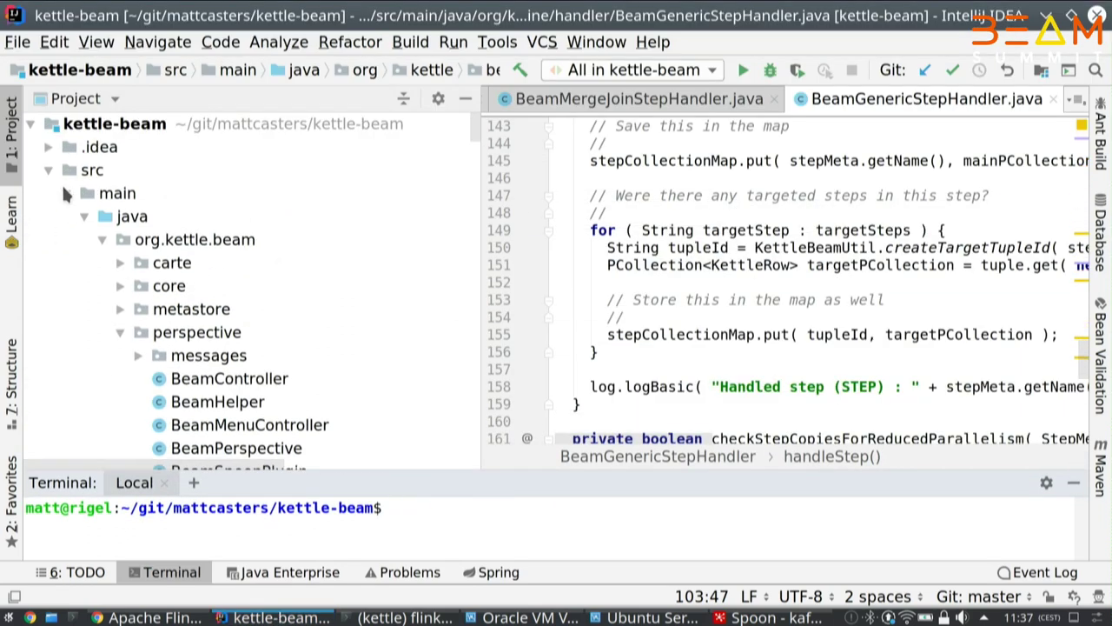
pyautogui.click(66, 194)
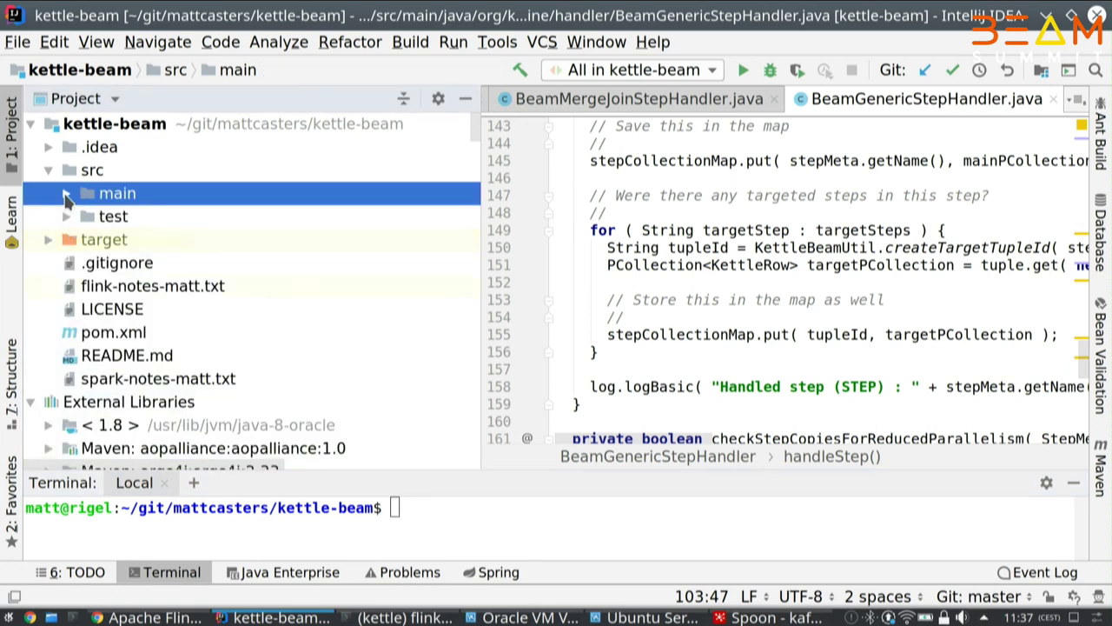
pyautogui.click(66, 196)
pyautogui.click(85, 216)
pyautogui.click(102, 240)
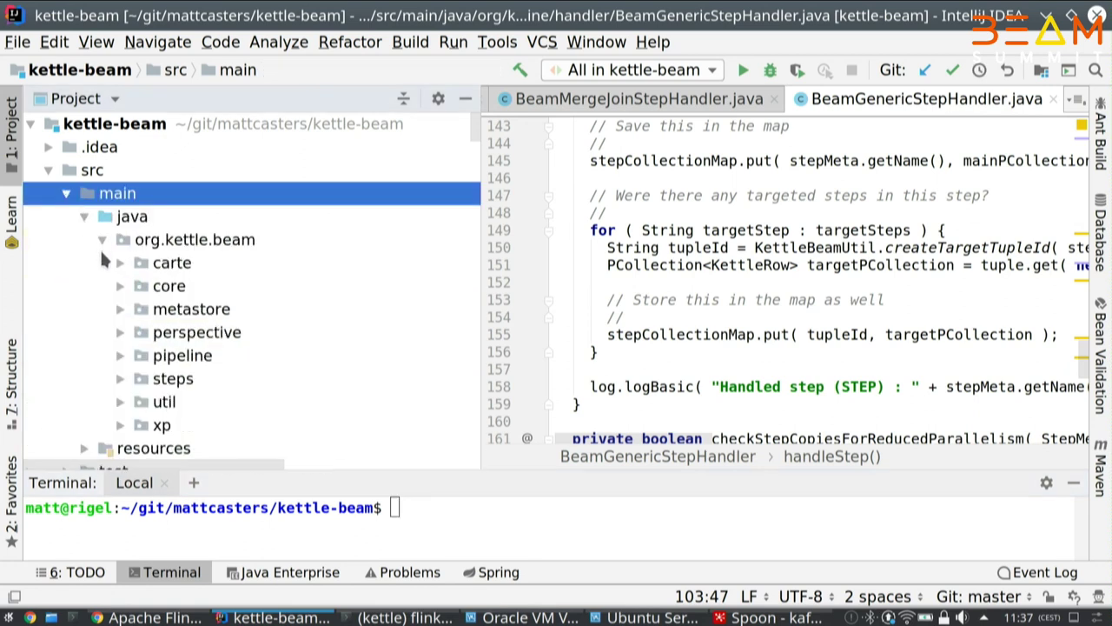
pyautogui.click(120, 286)
pyautogui.scroll(-3, 191, 280)
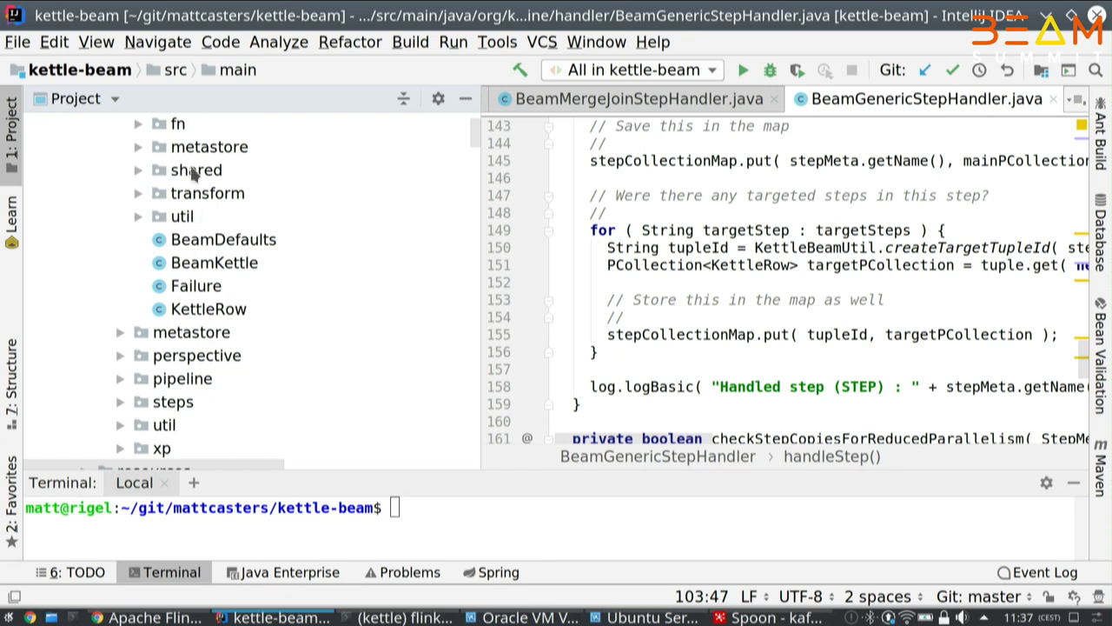
pyautogui.scroll(3, 195, 174)
pyautogui.click(137, 169)
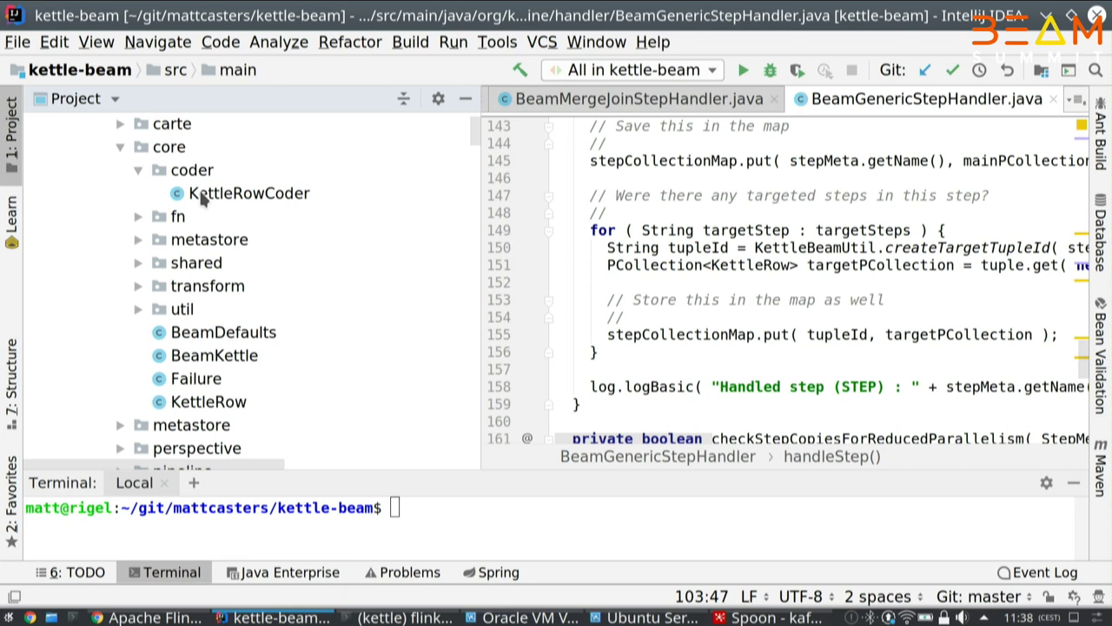
# - Expand the fn package and select its StringToKettleFn and PublishMessagesFn classes
pyautogui.doubleClick(217, 216)
pyautogui.scroll(-1, 213, 242)
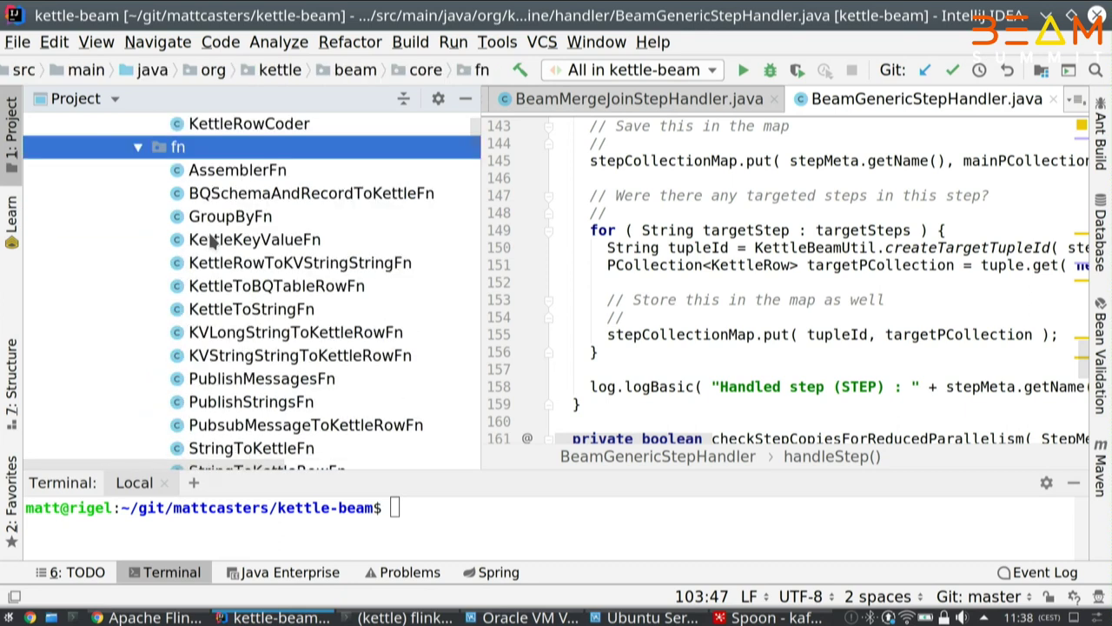
pyautogui.scroll(-2, 213, 243)
pyautogui.click(240, 315)
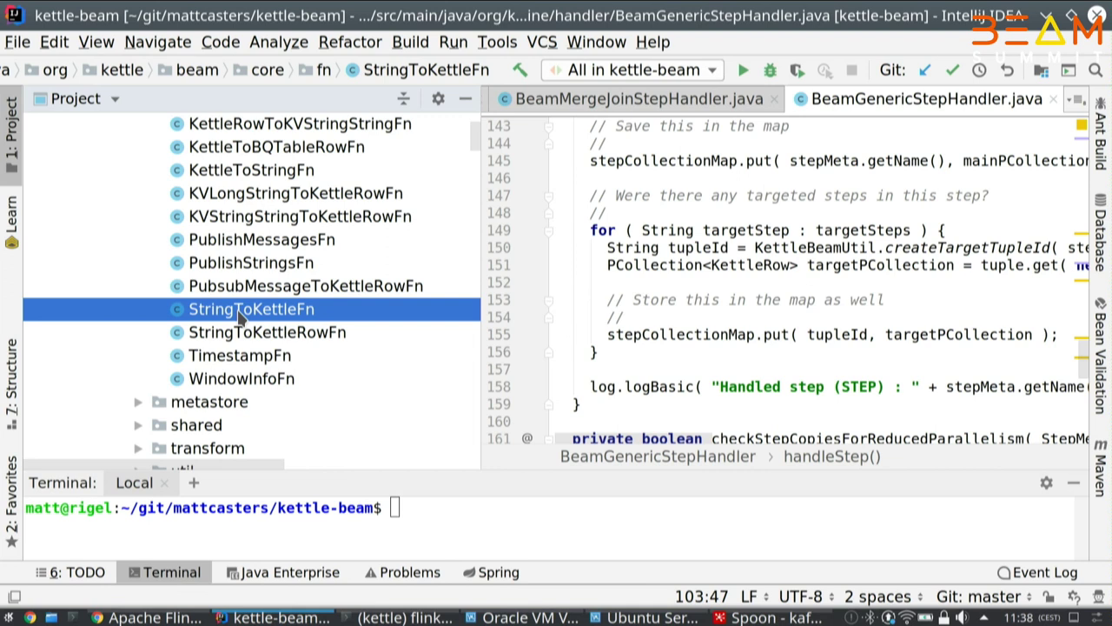
pyautogui.click(250, 246)
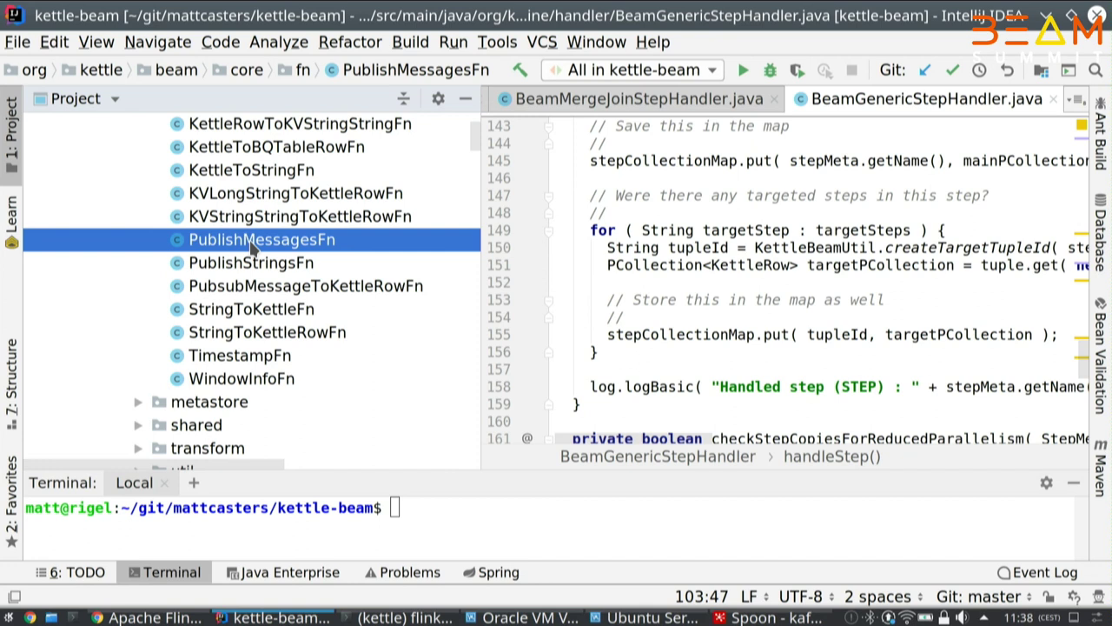
pyautogui.scroll(1, 258, 272)
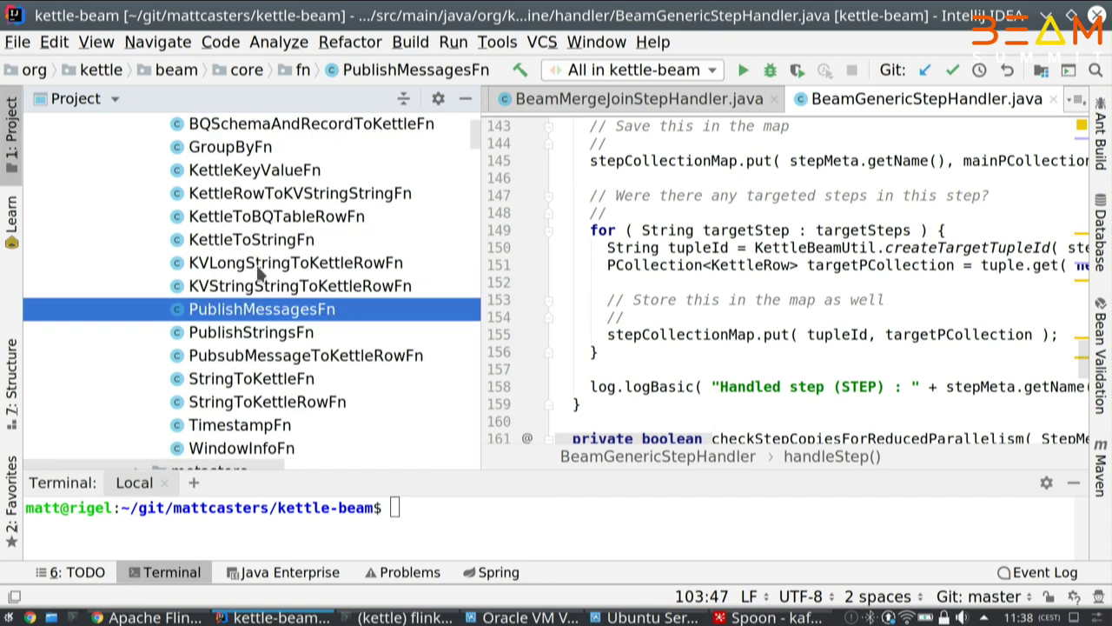
pyautogui.scroll(2, 258, 272)
pyautogui.scroll(-4, 258, 260)
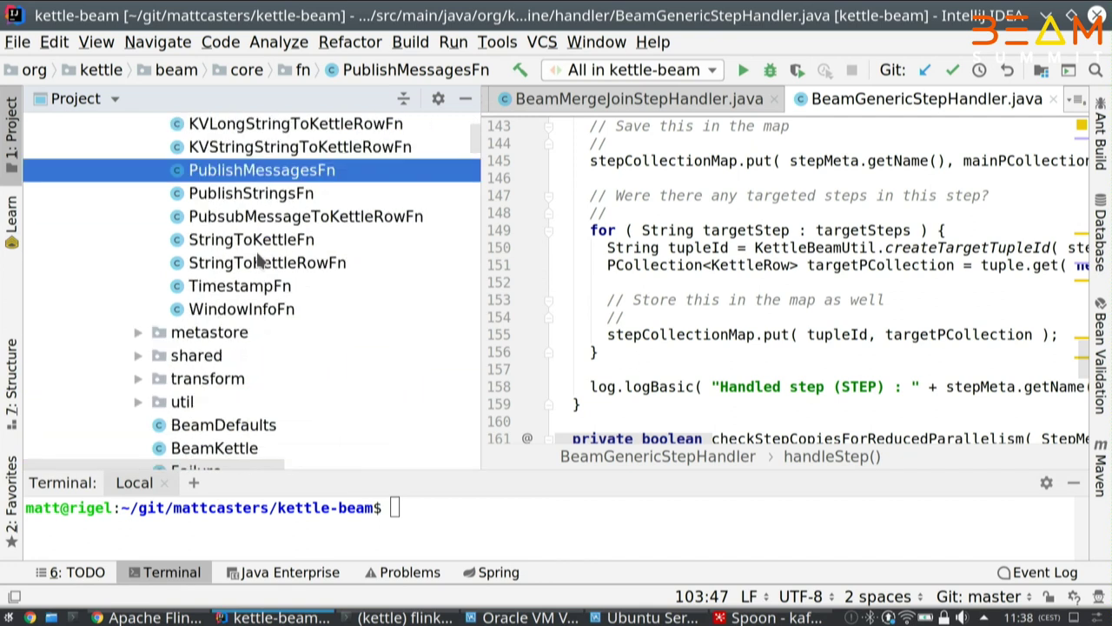
# - Expand the transform package and open BeamKafkaInputTransform.java
pyautogui.click(137, 379)
pyautogui.scroll(-4, 251, 352)
pyautogui.scroll(2, 251, 344)
pyautogui.scroll(-1, 261, 339)
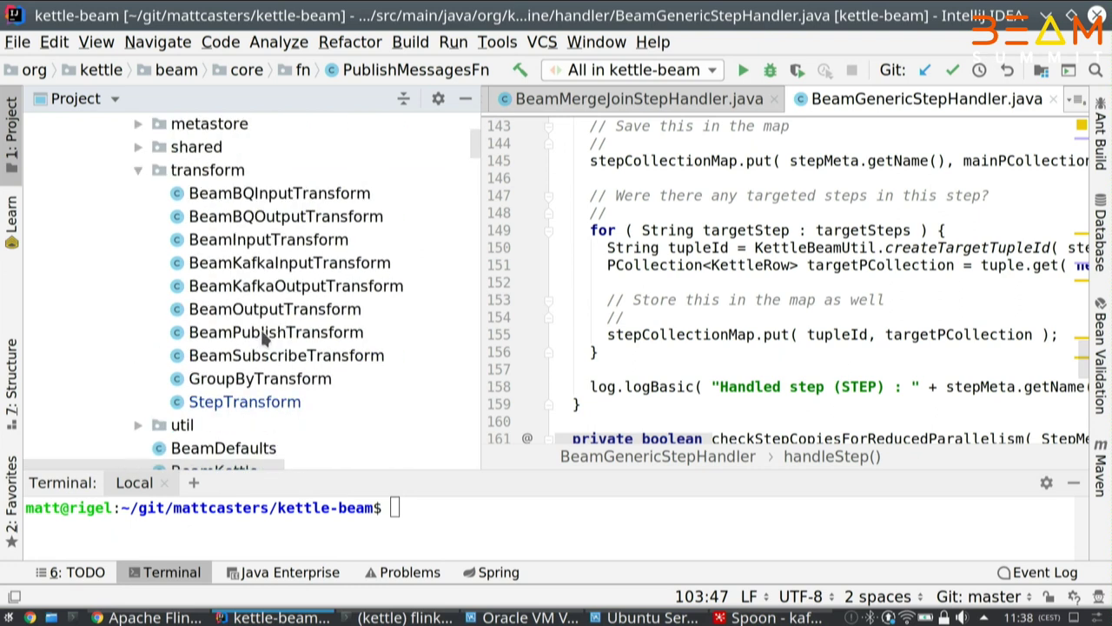
pyautogui.doubleClick(269, 270)
pyautogui.scroll(-10, 521, 294)
# - Scroll BeamKafkaInputTransform down to the KafkaIO read on line 67 and select 'Kafka'
pyautogui.moveTo(476, 291); pyautogui.dragTo(269, 302)
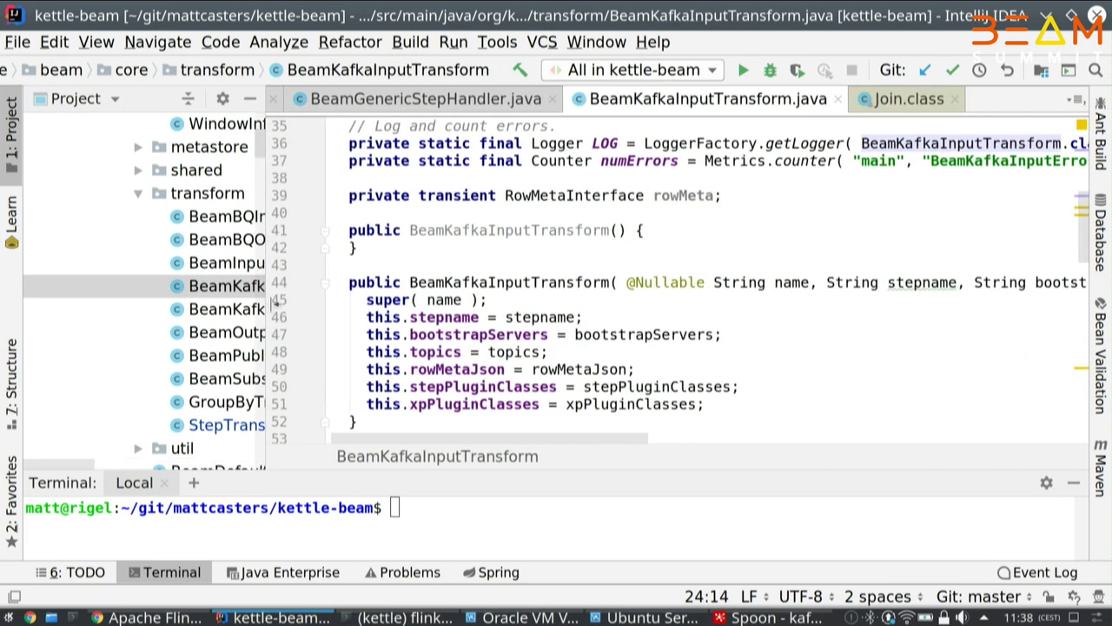
pyautogui.scroll(-1, 645, 296)
pyautogui.scroll(-9, 645, 295)
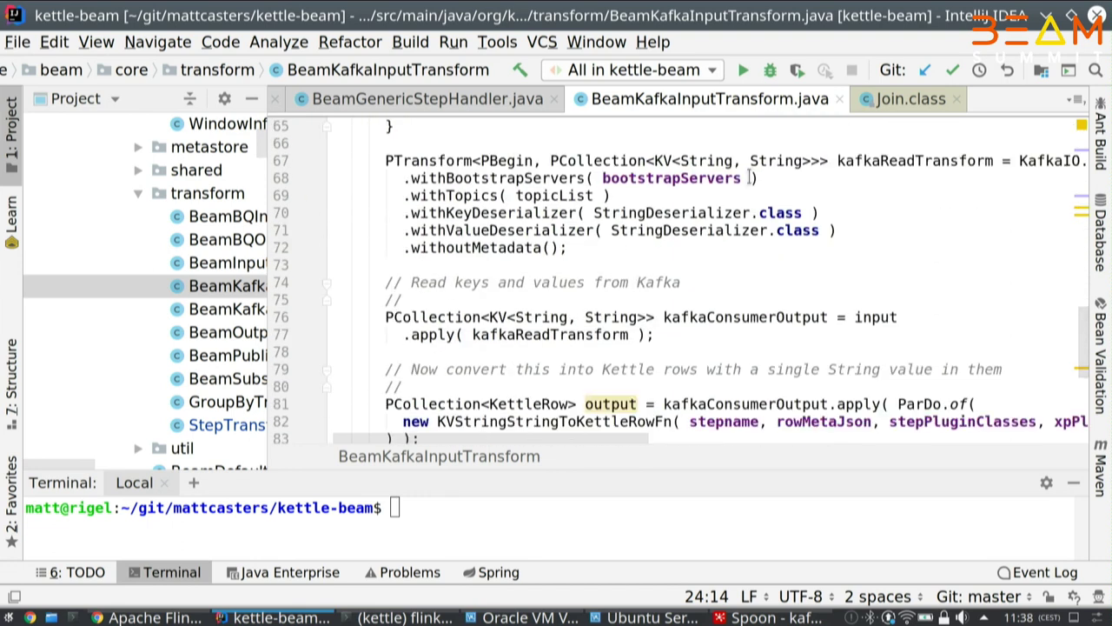
pyautogui.moveTo(1019, 162); pyautogui.dragTo(1062, 162)
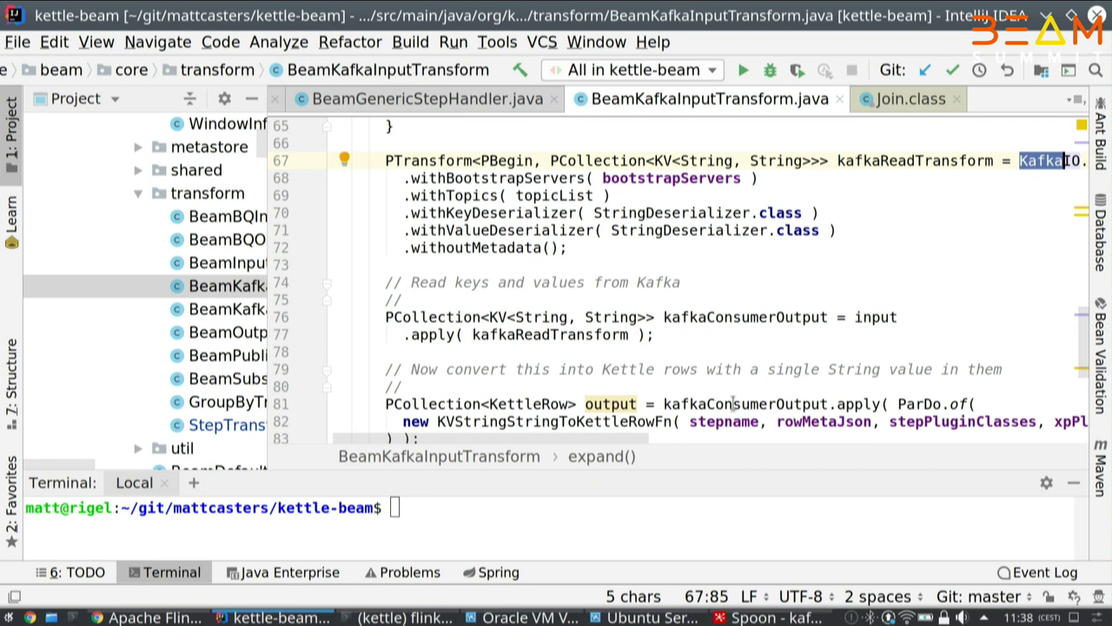
# - Read through the KafkaIO.read() setup, then widen the project tree to show transform classes
pyautogui.moveTo(269, 341); pyautogui.dragTo(108, 353)
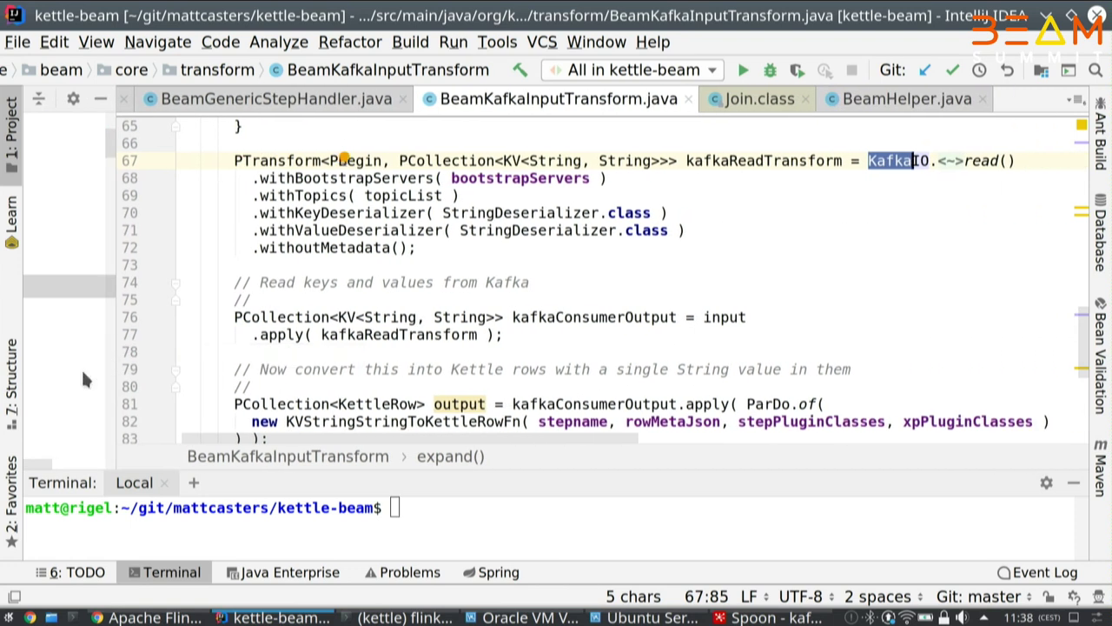
pyautogui.scroll(9, 470, 379)
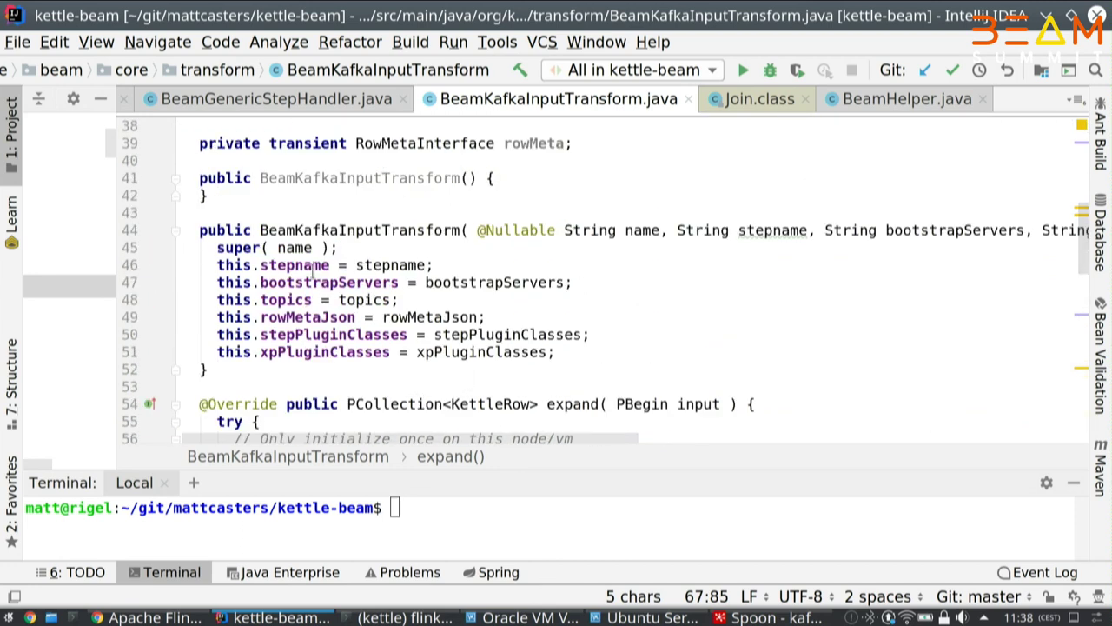
pyautogui.scroll(-1, 348, 273)
pyautogui.scroll(-6, 330, 283)
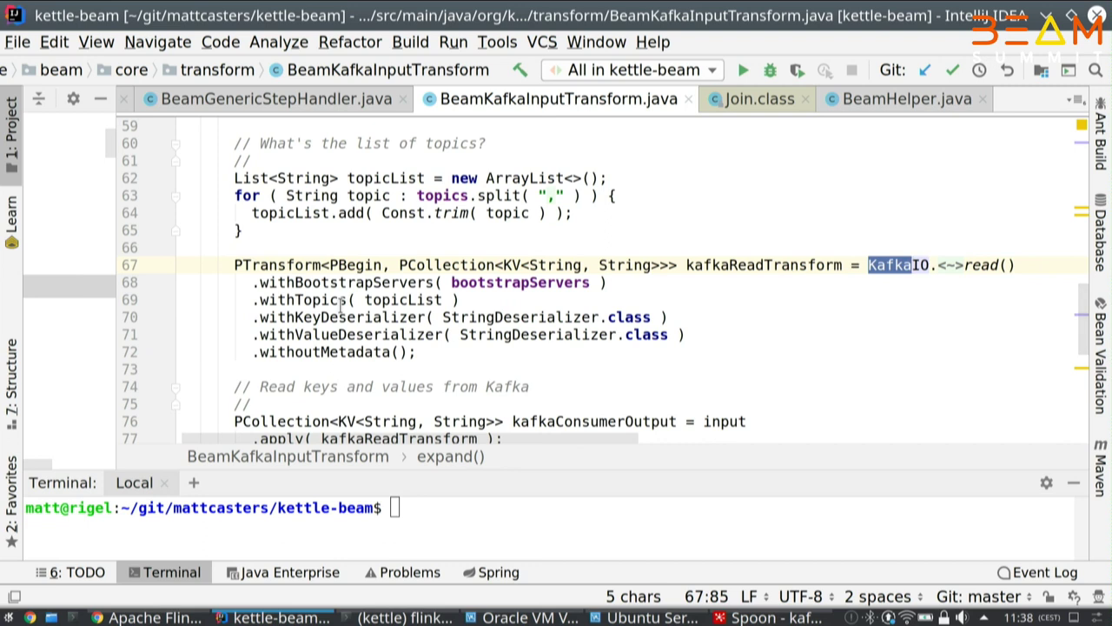
pyautogui.scroll(-1, 358, 324)
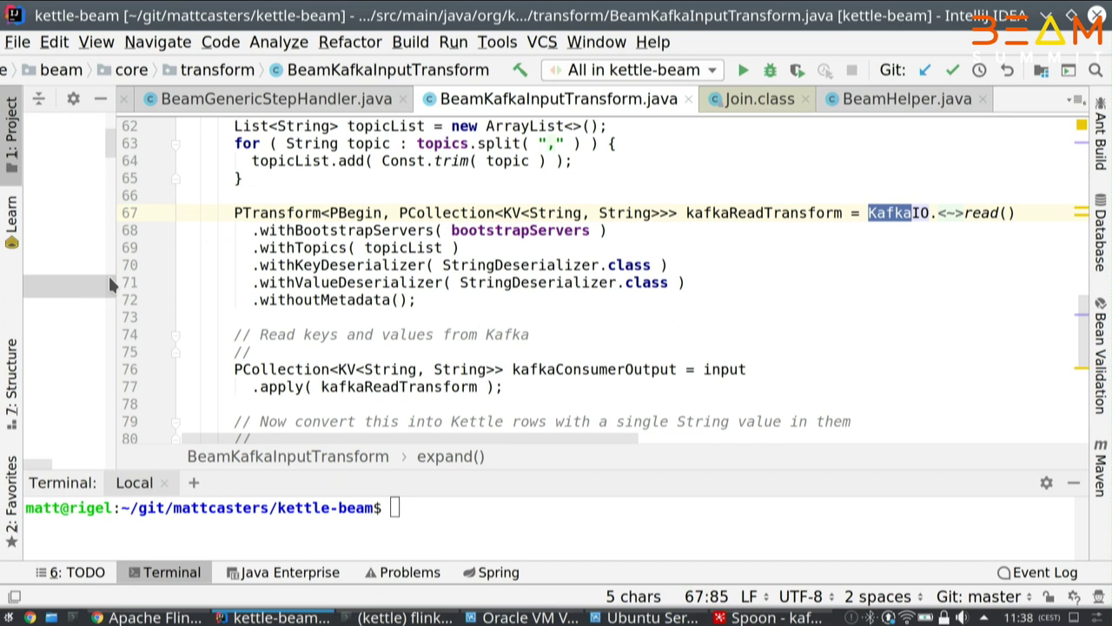
pyautogui.moveTo(113, 276); pyautogui.dragTo(476, 320)
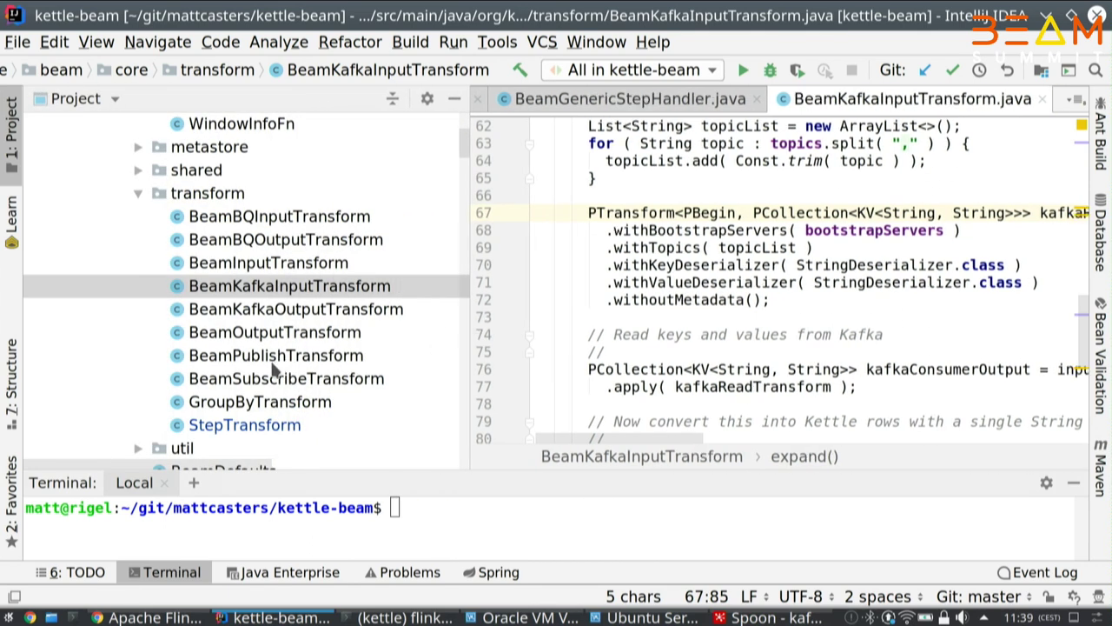
# - Open TransMetaPipelineConverter.java from the pipeline package and scroll through its code
pyautogui.scroll(-4, 268, 359)
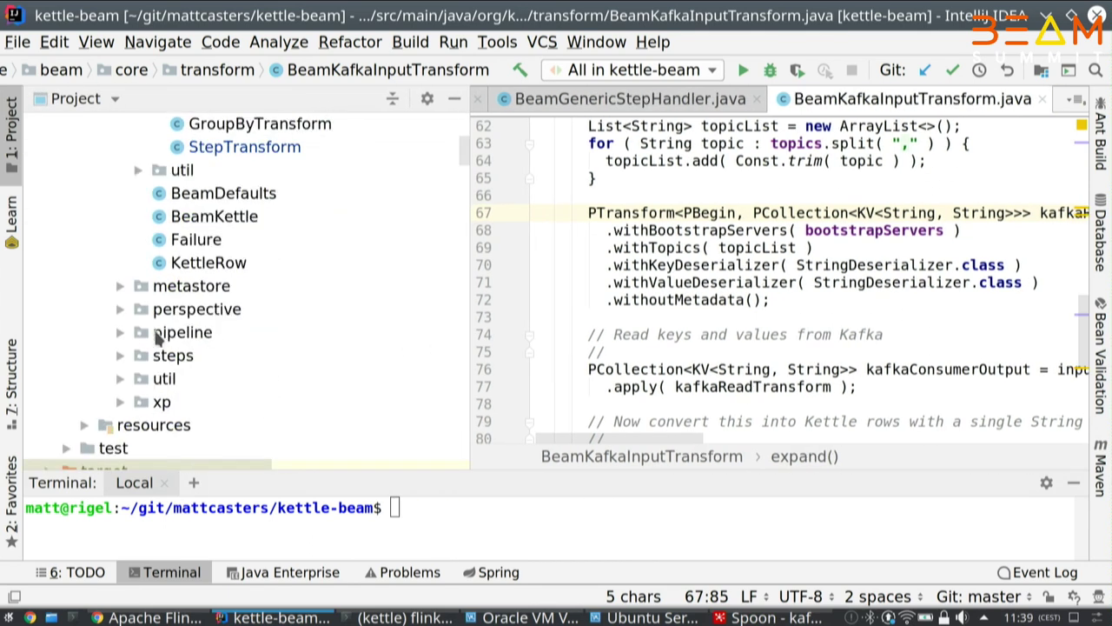
pyautogui.click(121, 334)
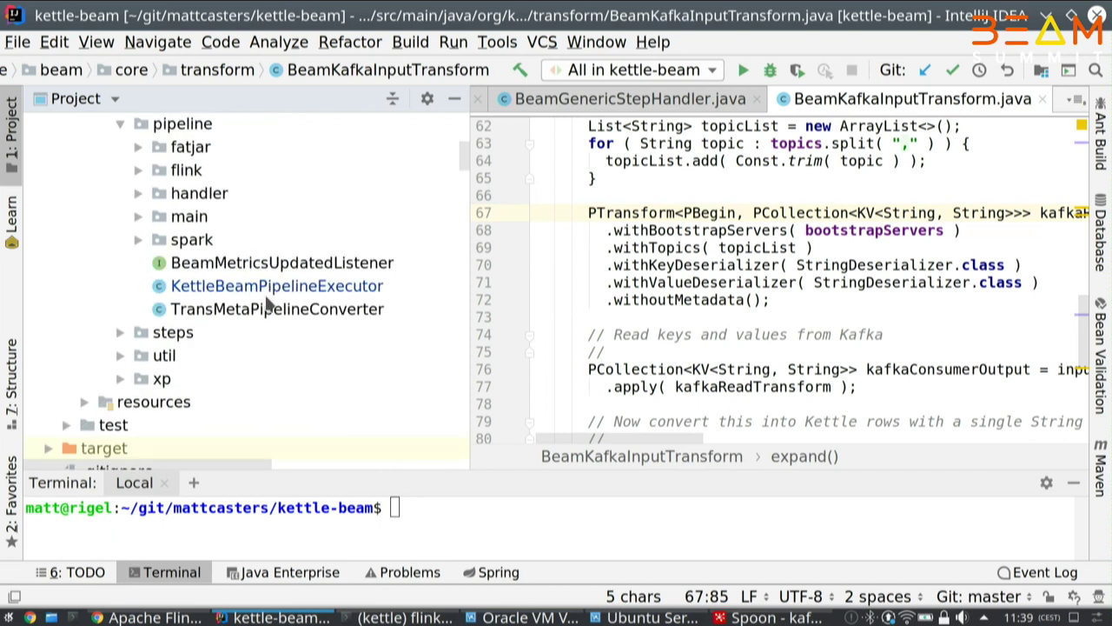
pyautogui.doubleClick(266, 310)
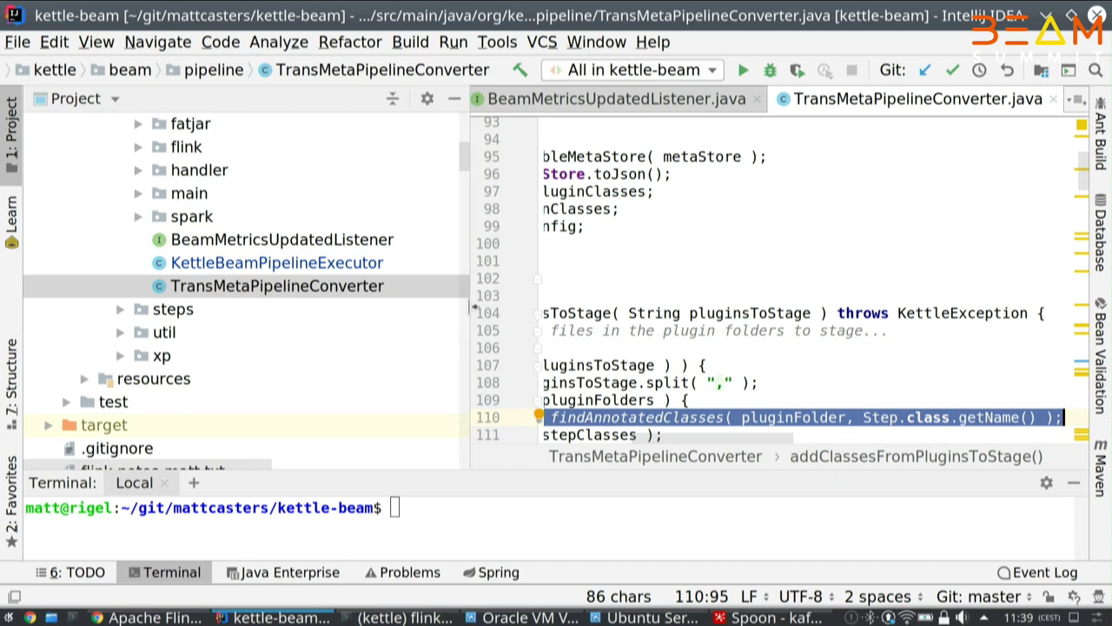
pyautogui.moveTo(464, 303); pyautogui.dragTo(176, 320)
pyautogui.scroll(-2, 447, 326)
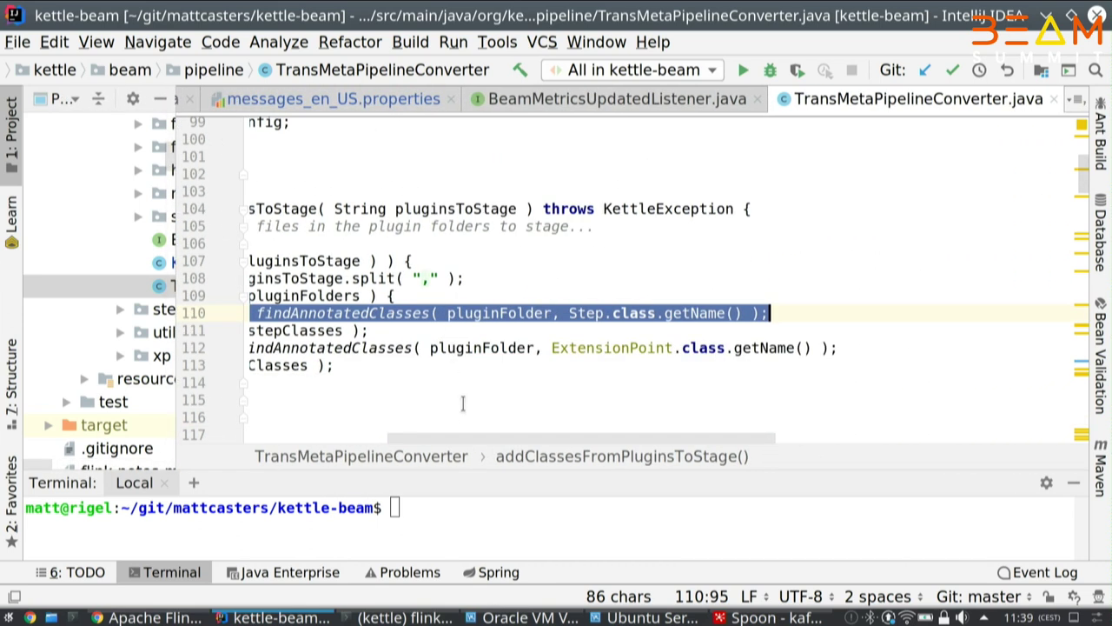
pyautogui.hscroll(-5, 452, 408)
pyautogui.scroll(11, 442, 320)
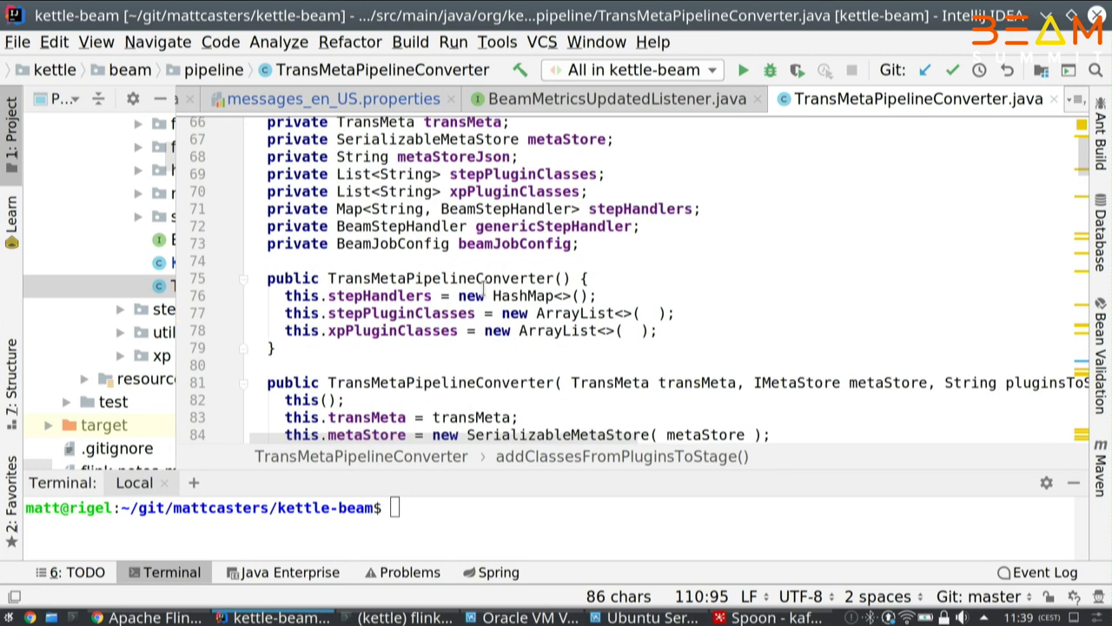
pyautogui.moveTo(177, 299); pyautogui.dragTo(299, 298)
pyautogui.scroll(1, 142, 226)
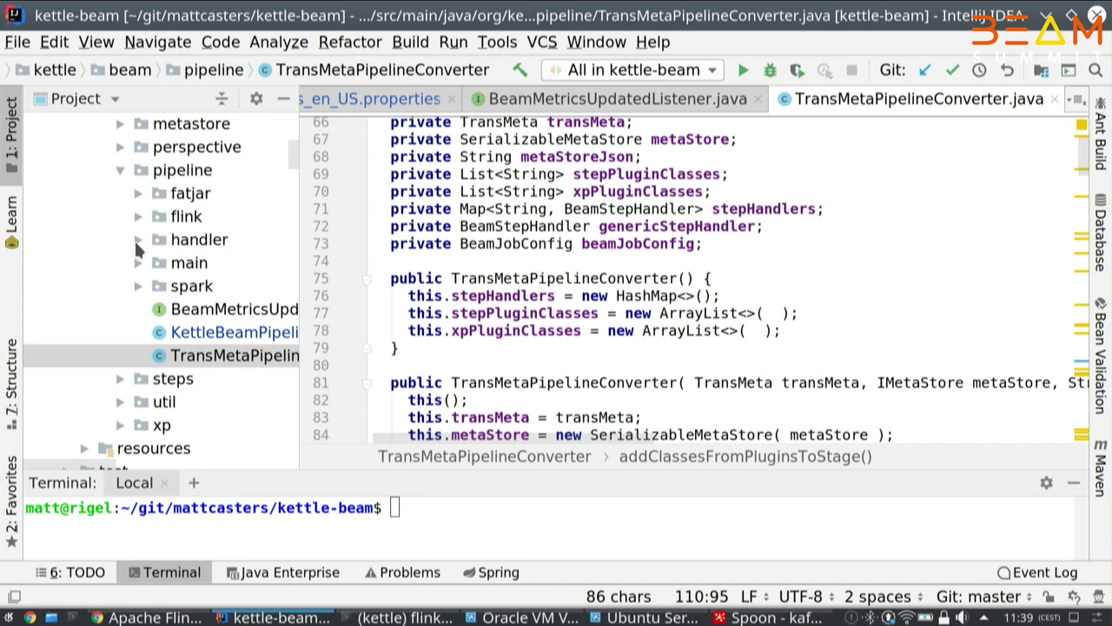
# - Expand the handler package and browse BeamStepHandler, BeamBaseStepHandler, BeamBigQueryInputStepHandler and BeamGenericStepHandler
pyautogui.click(136, 243)
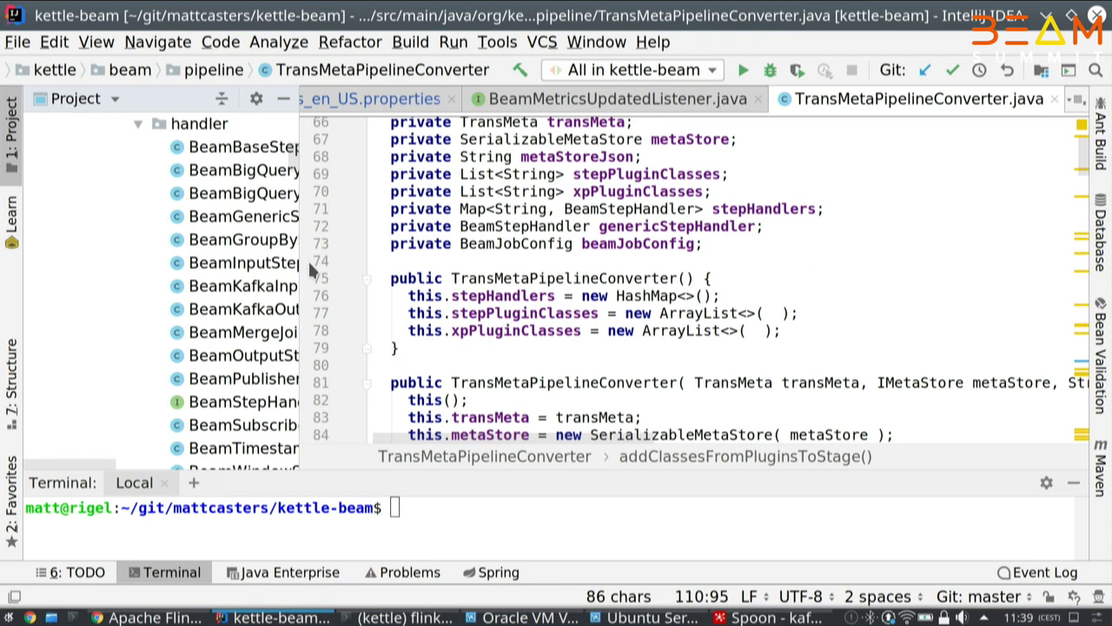
pyautogui.moveTo(307, 265); pyautogui.dragTo(488, 265)
pyautogui.scroll(-2, 250, 209)
pyautogui.scroll(2, 249, 209)
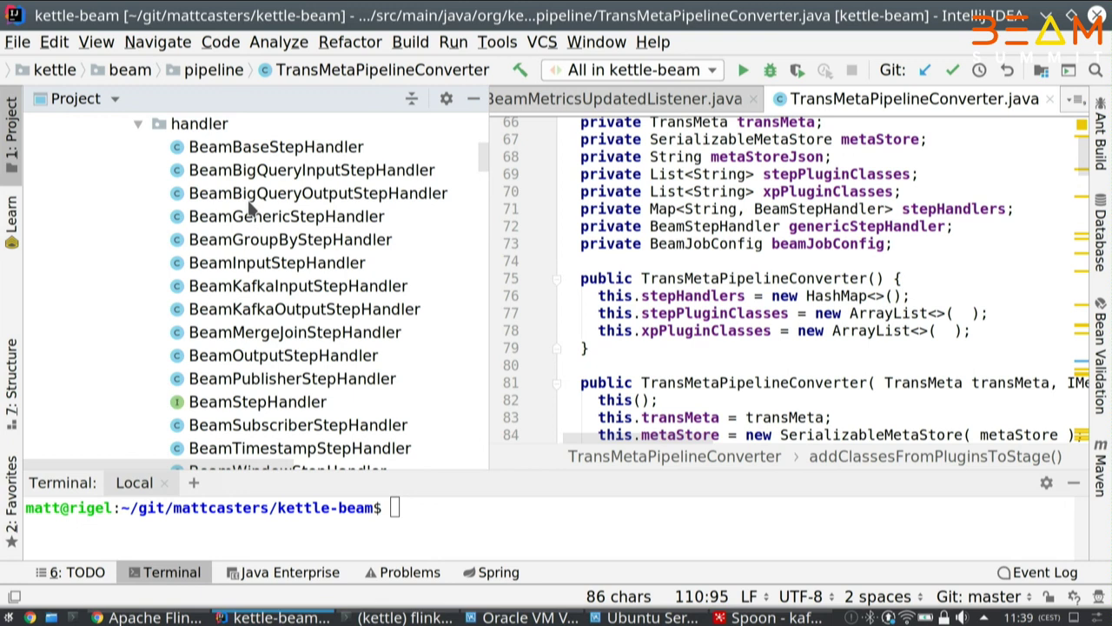
pyautogui.scroll(-2, 252, 213)
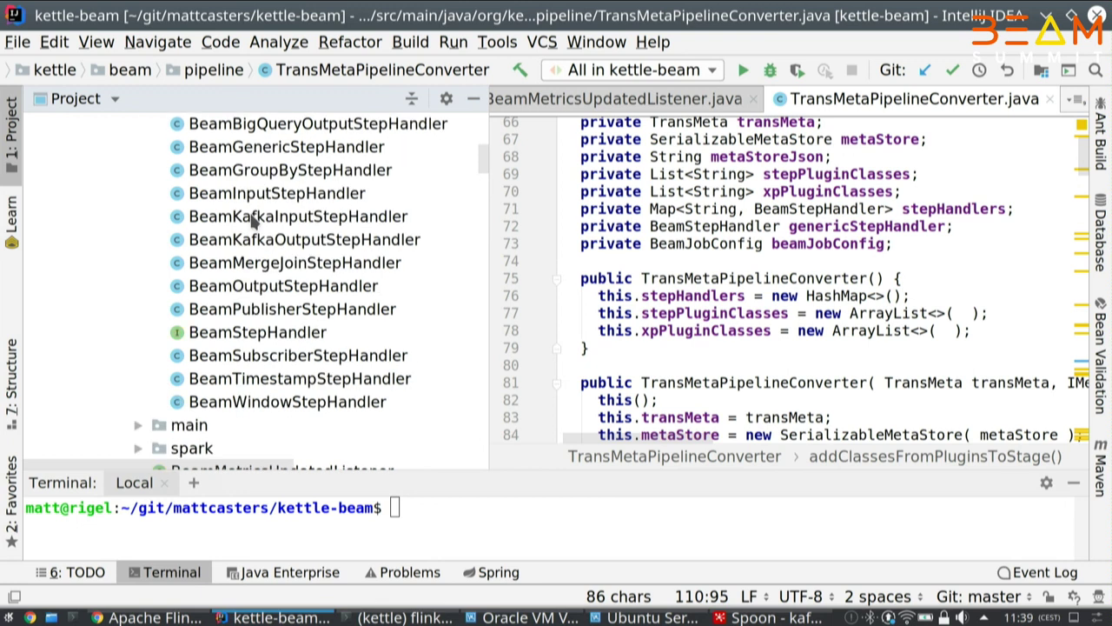
pyautogui.click(257, 334)
pyautogui.scroll(3, 261, 282)
pyautogui.click(268, 216)
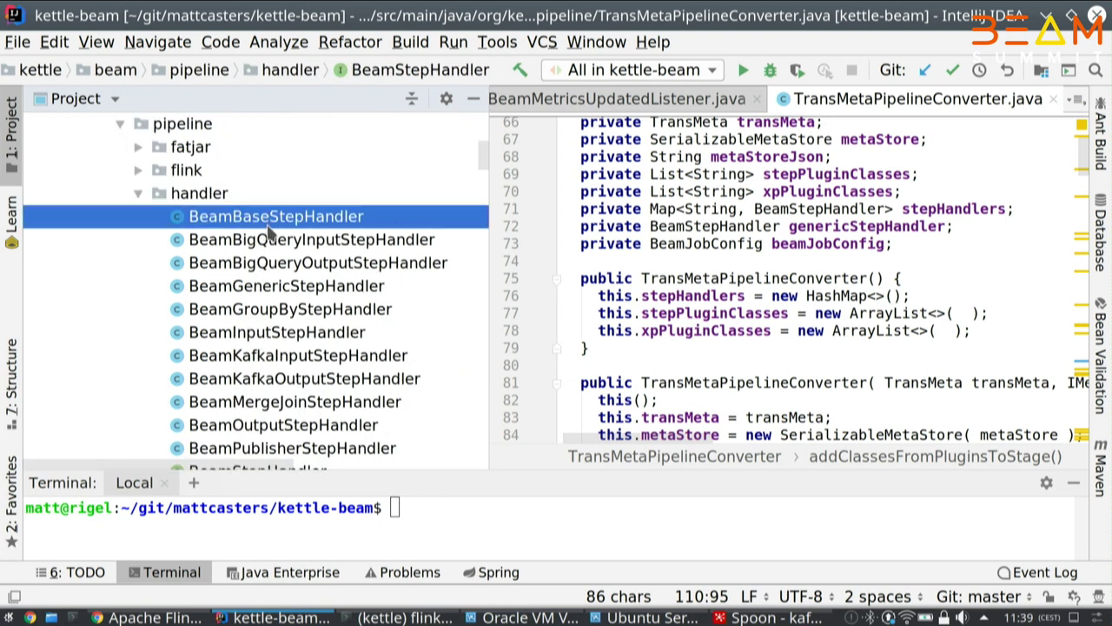
pyautogui.click(267, 240)
pyautogui.scroll(-1, 269, 287)
pyautogui.scroll(-1, 271, 303)
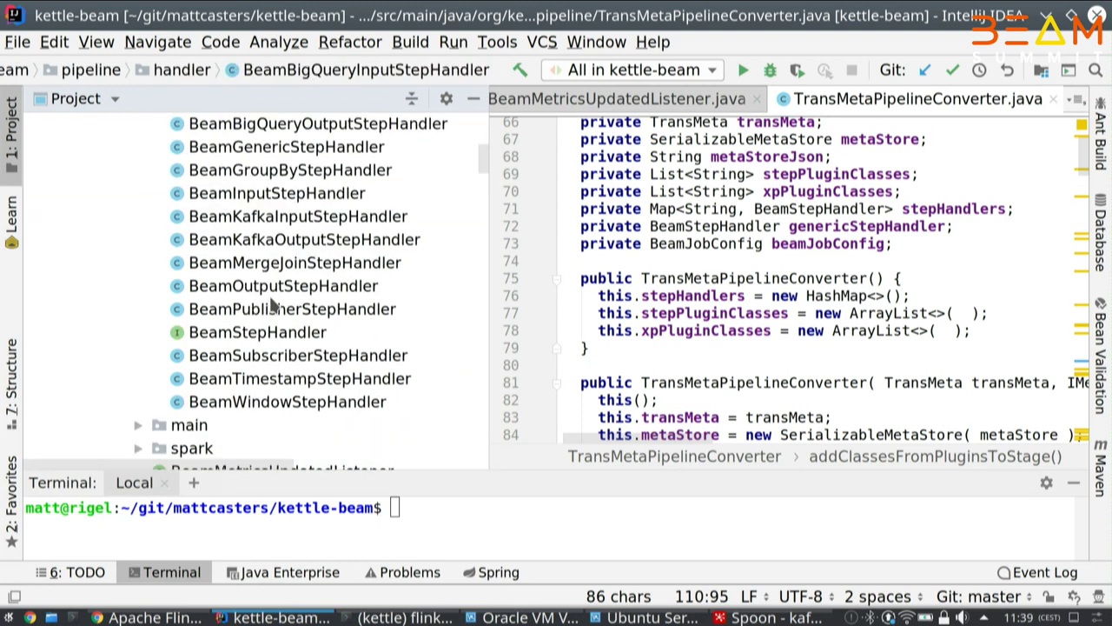
pyautogui.scroll(1, 272, 304)
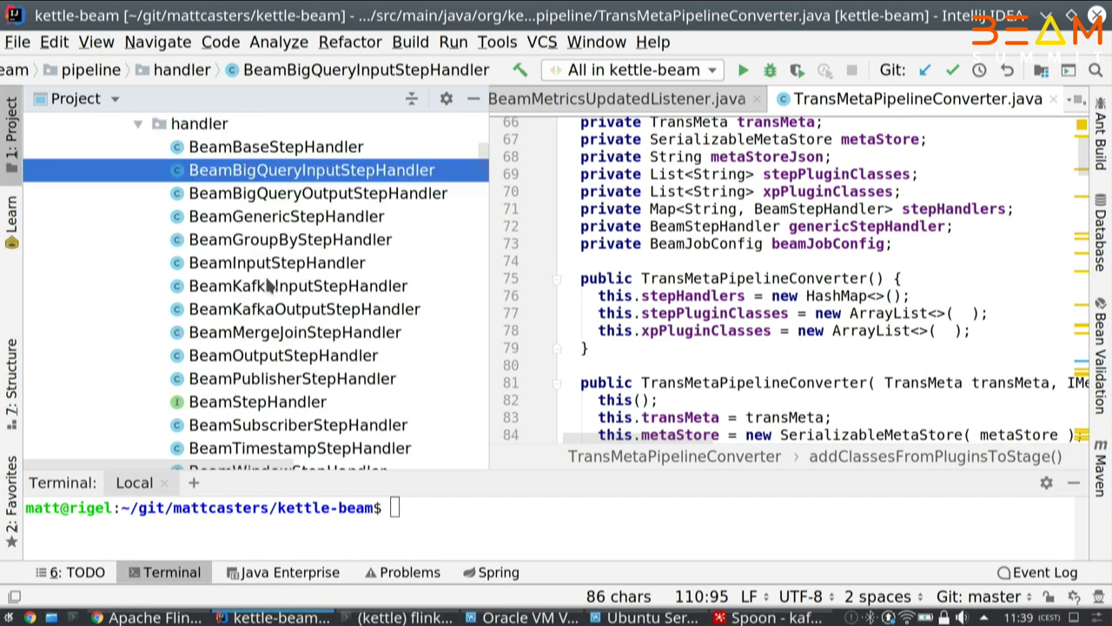
pyautogui.click(273, 223)
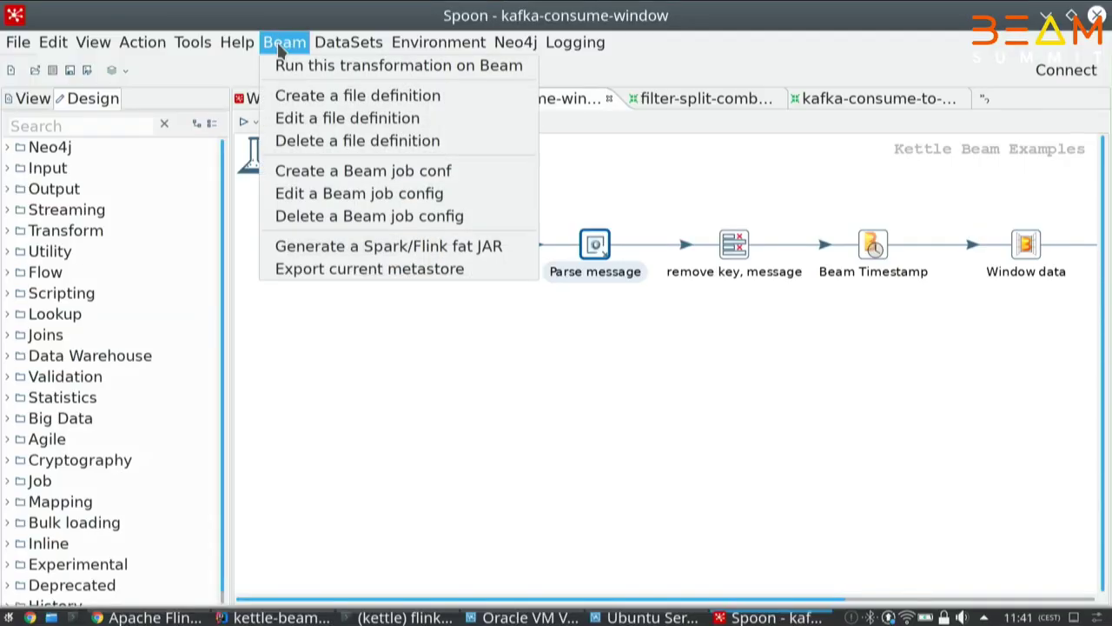
# - Open the Dataflow Beam job config's Dataflow tab, showing project kettledataflow and one worker
pyautogui.click(310, 193)
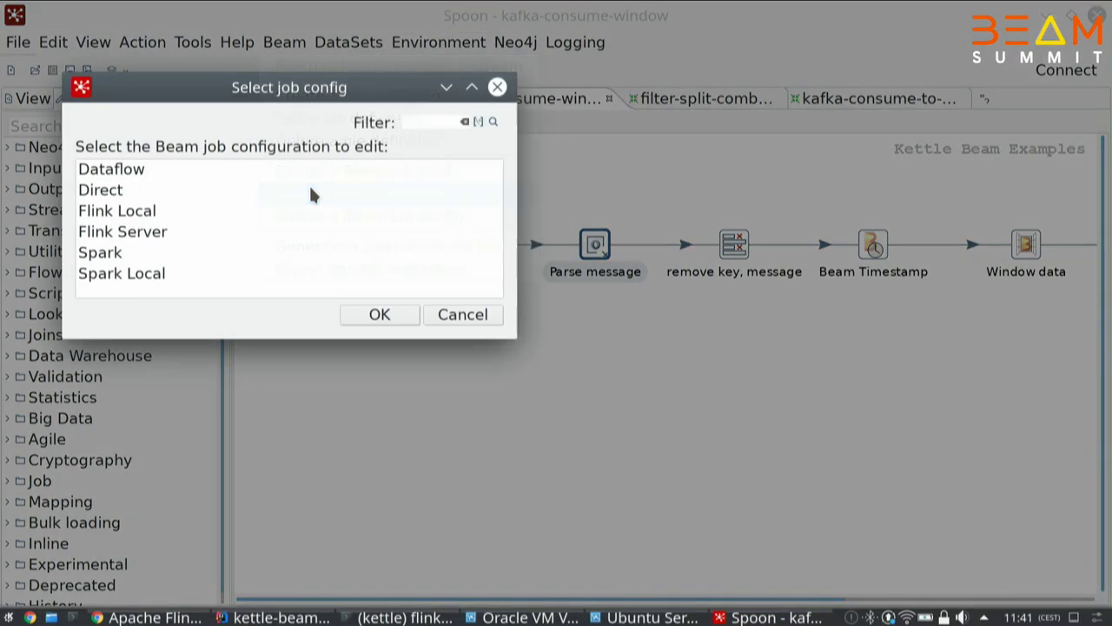
pyautogui.doubleClick(133, 172)
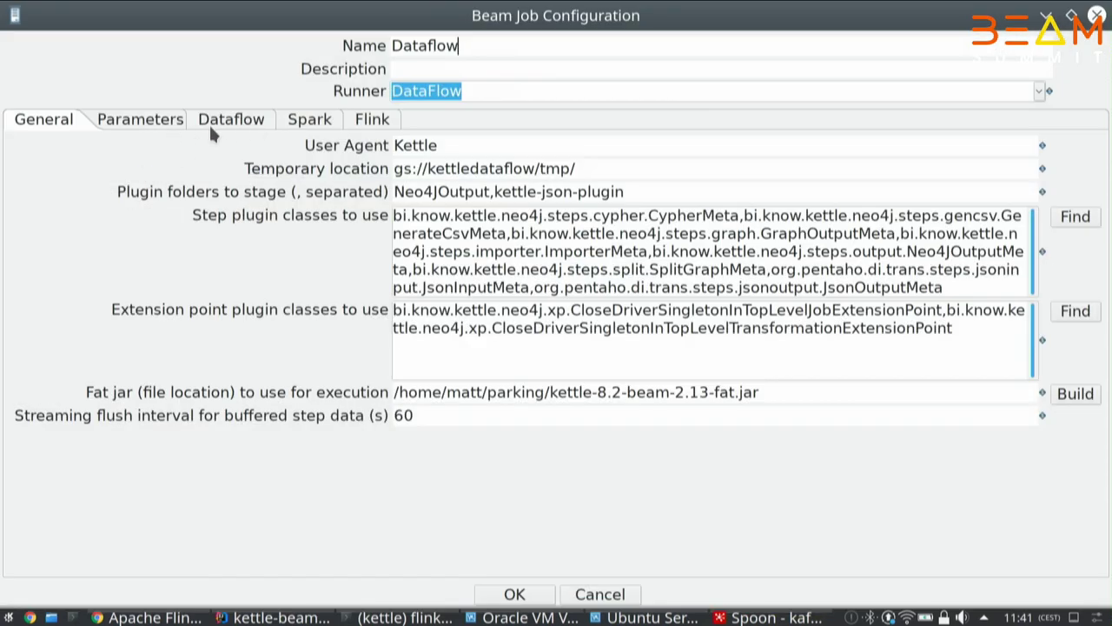
pyautogui.click(228, 126)
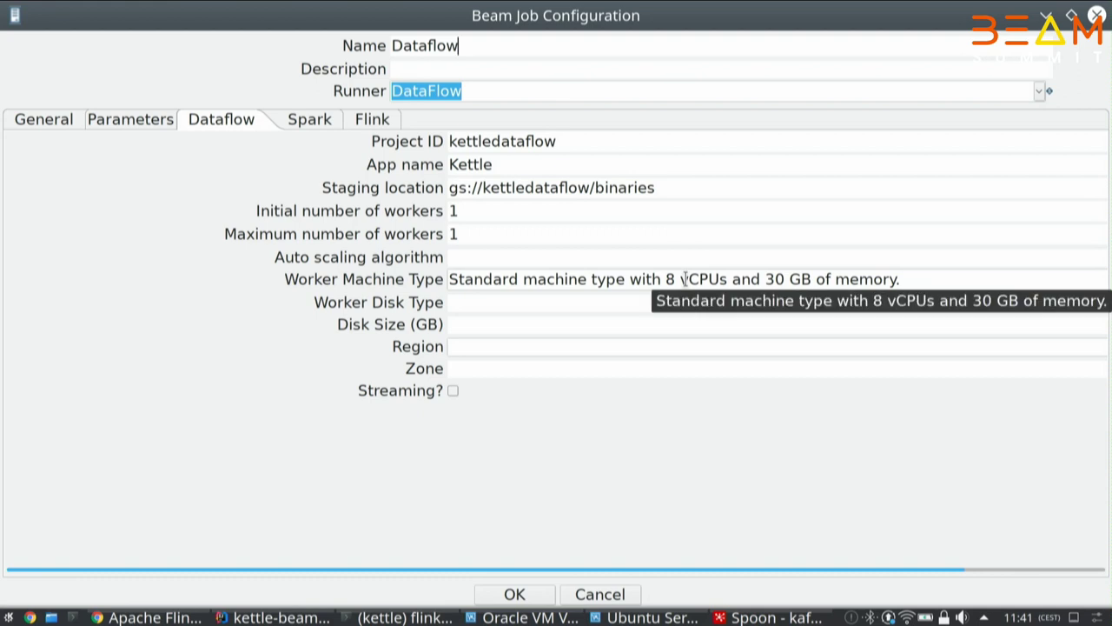
# - Set Region to Changhua County, Taiwan, keeping the 8 vCPU, 30 GB worker machine type
pyautogui.click(1016, 566)
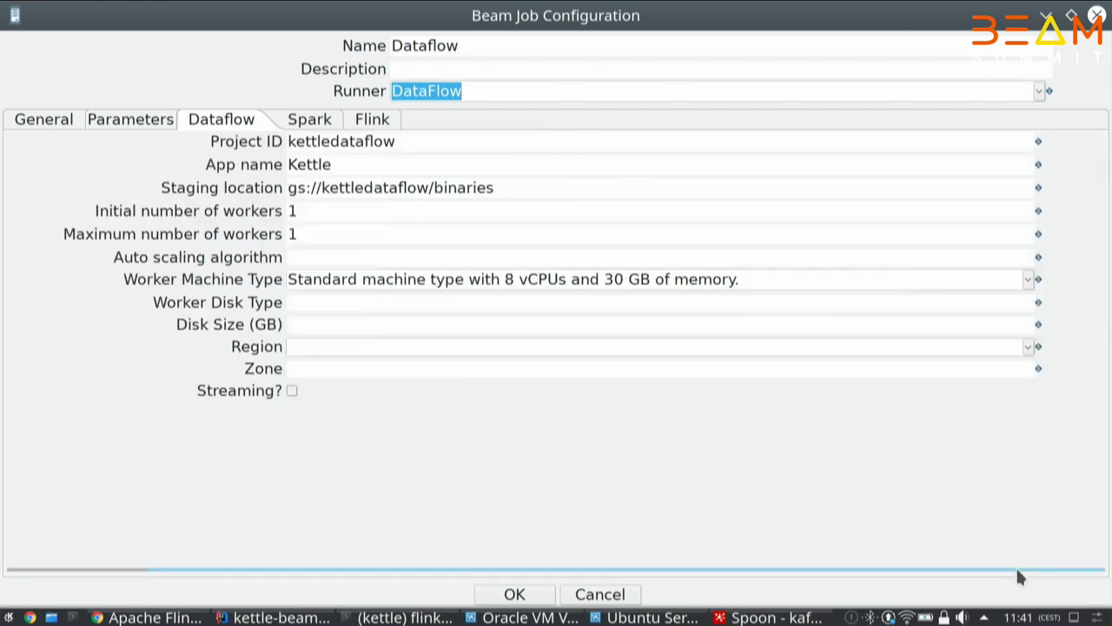
pyautogui.click(1027, 282)
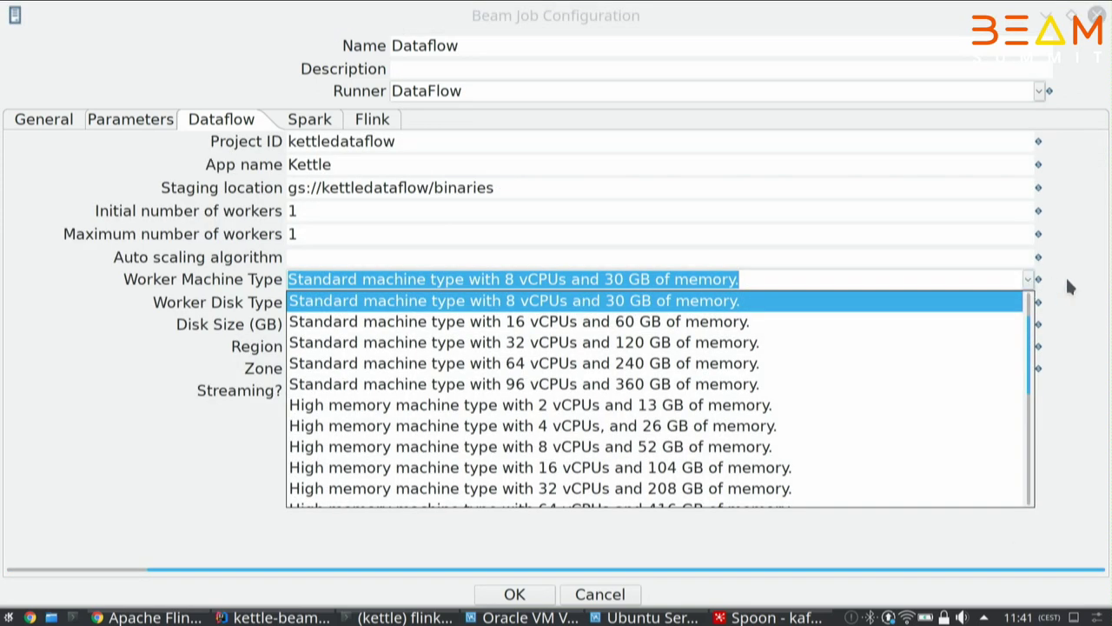
pyautogui.click(1046, 301)
pyautogui.click(1029, 346)
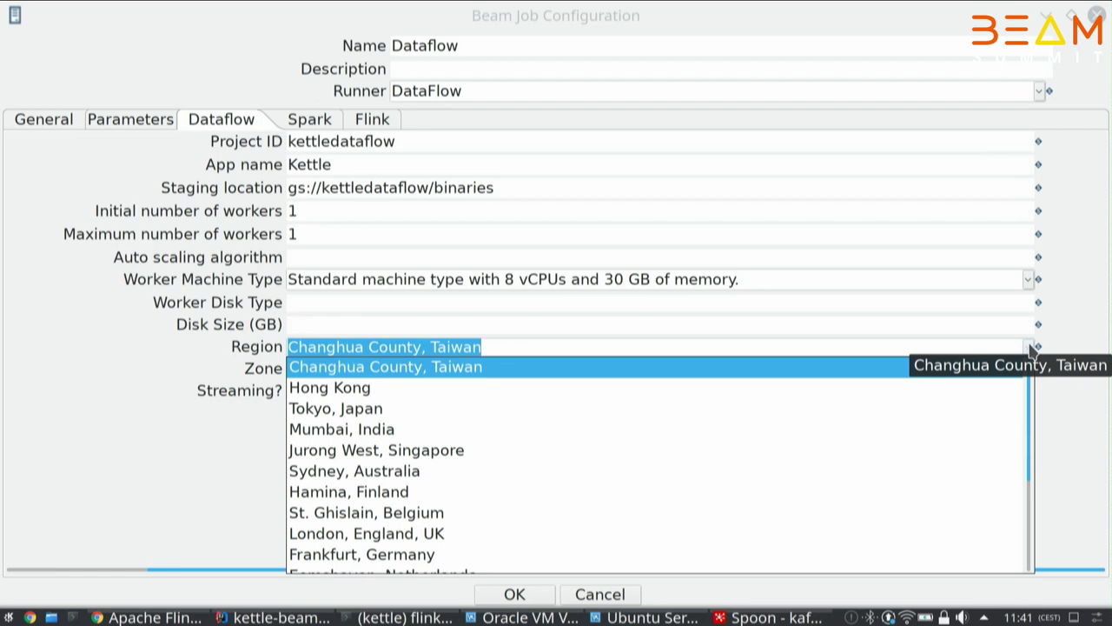
pyautogui.click(1086, 330)
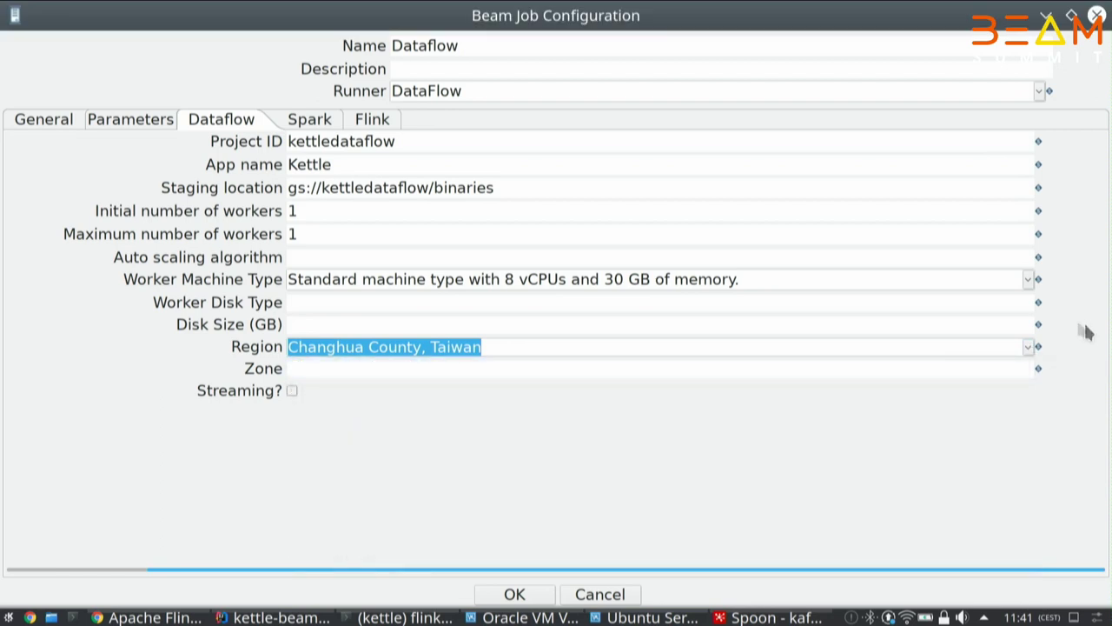